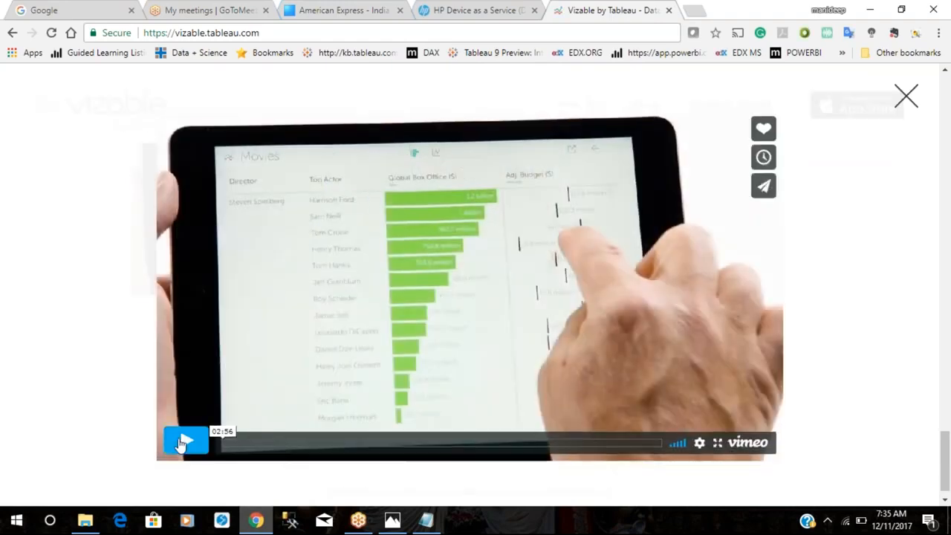
# Play part of the Why Vizable video, close the player, and look back through the Vizable page up to its header
pyautogui.click(181, 443)
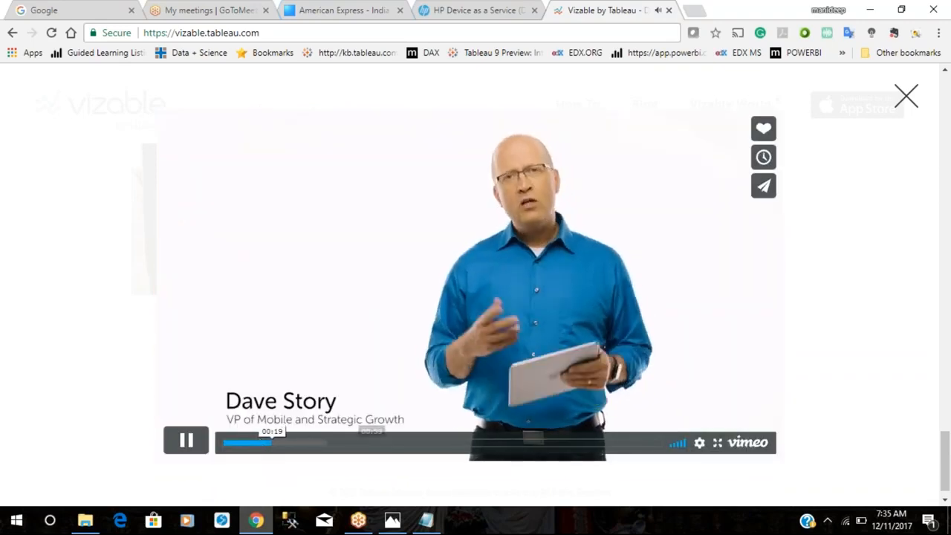
pyautogui.click(304, 444)
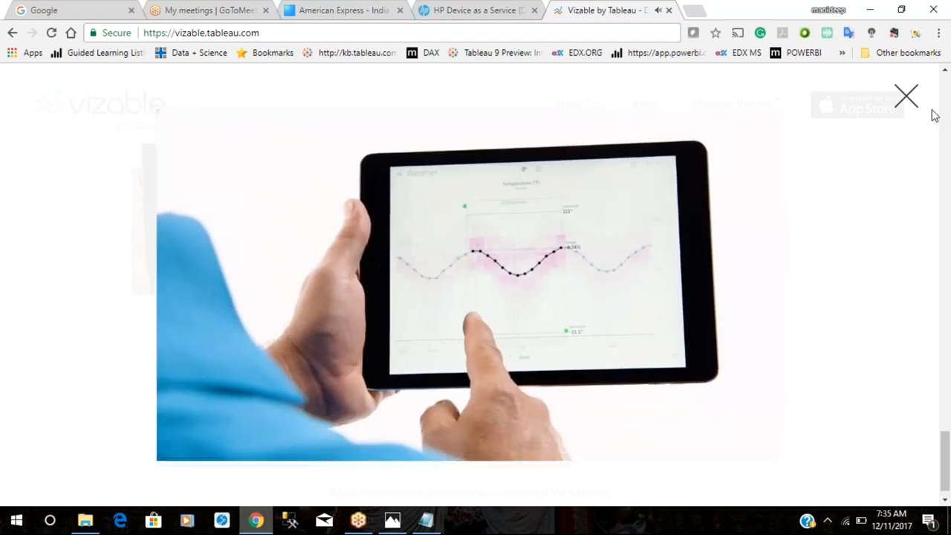
pyautogui.click(906, 95)
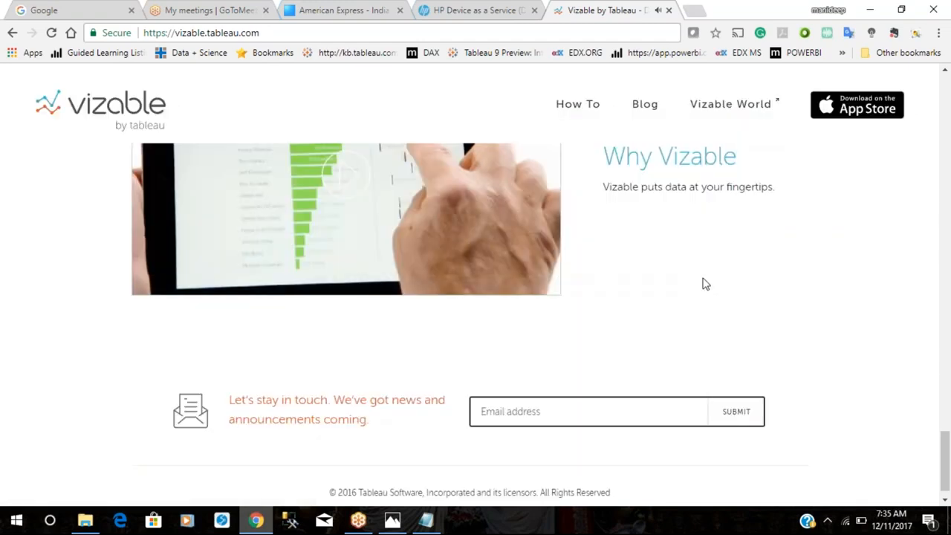
pyautogui.scroll(5, 200, 221)
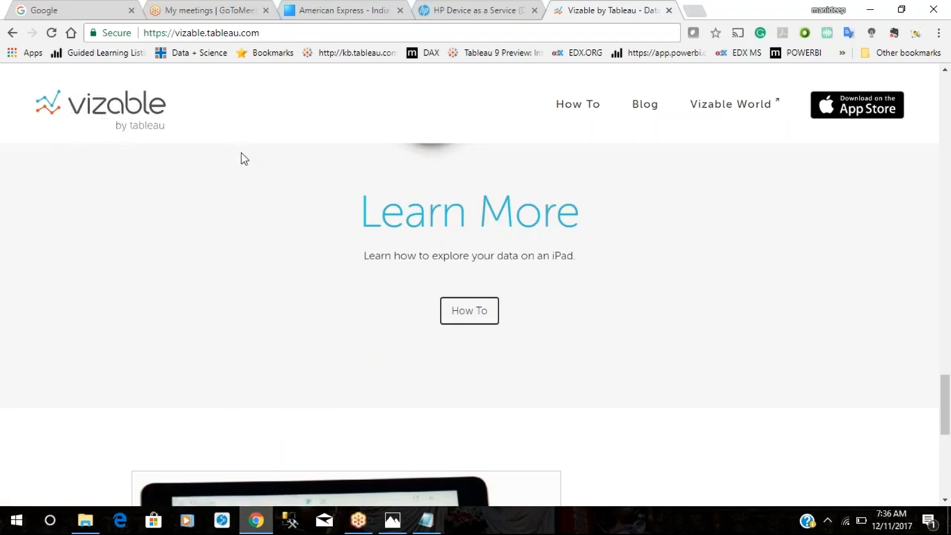
pyautogui.scroll(-6, 241, 159)
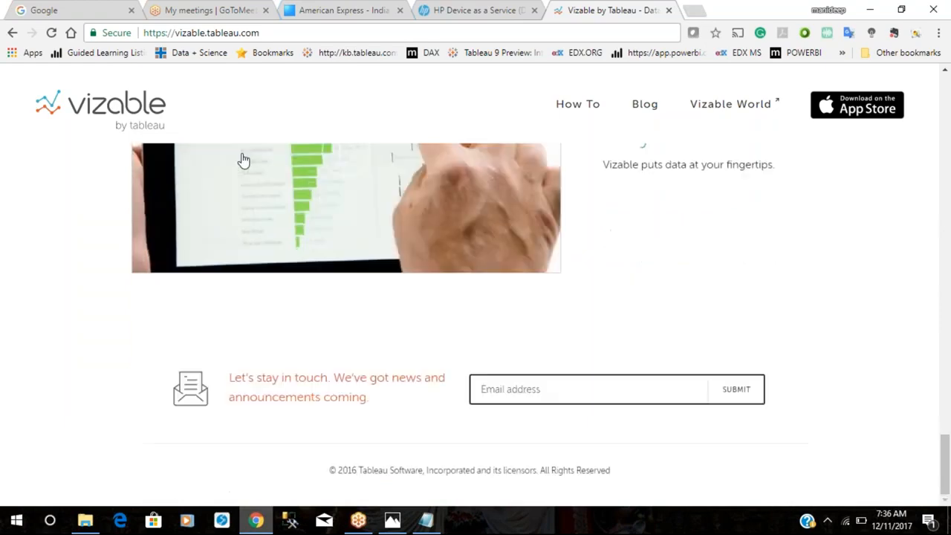
pyautogui.scroll(10, 244, 160)
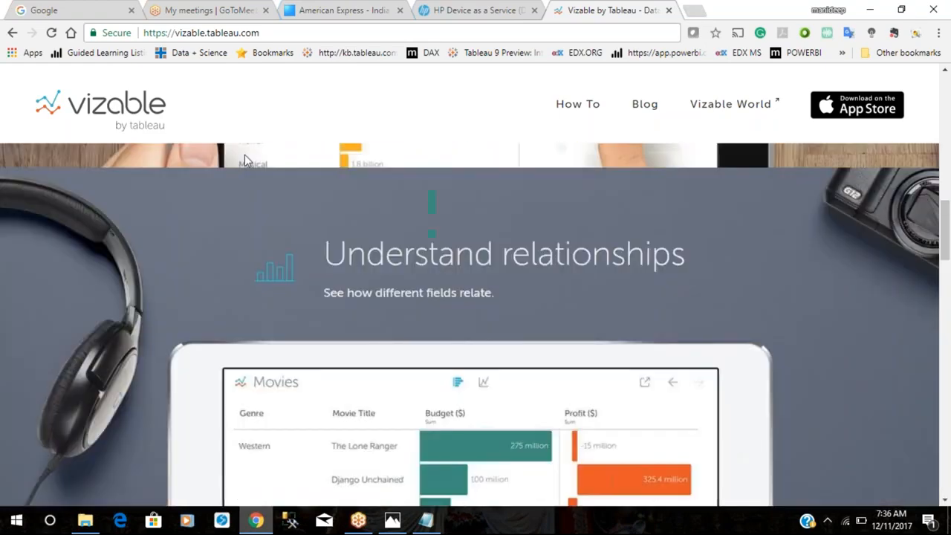
pyautogui.scroll(8, 260, 152)
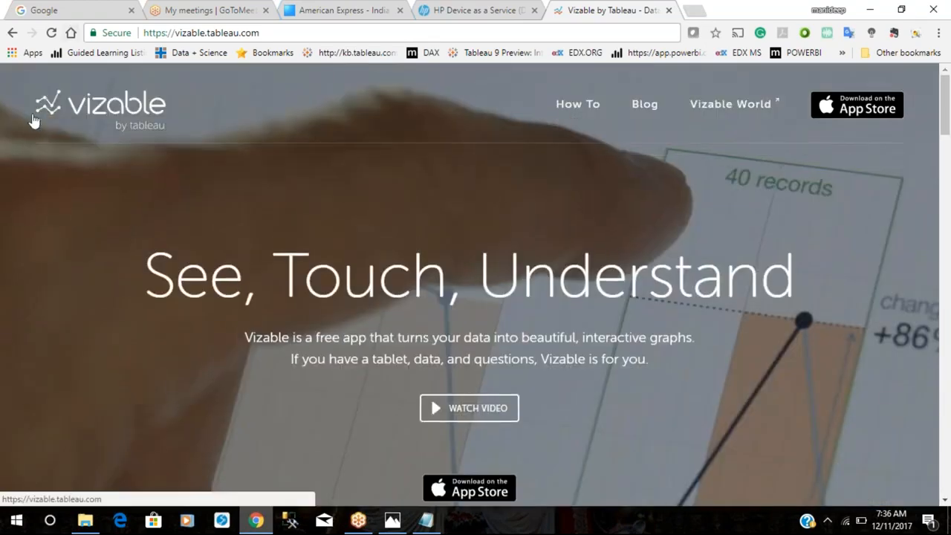
# Switch to the Photos window and review the Tableau Product Line and Tableau Project Execution images
pyautogui.press('super+d')
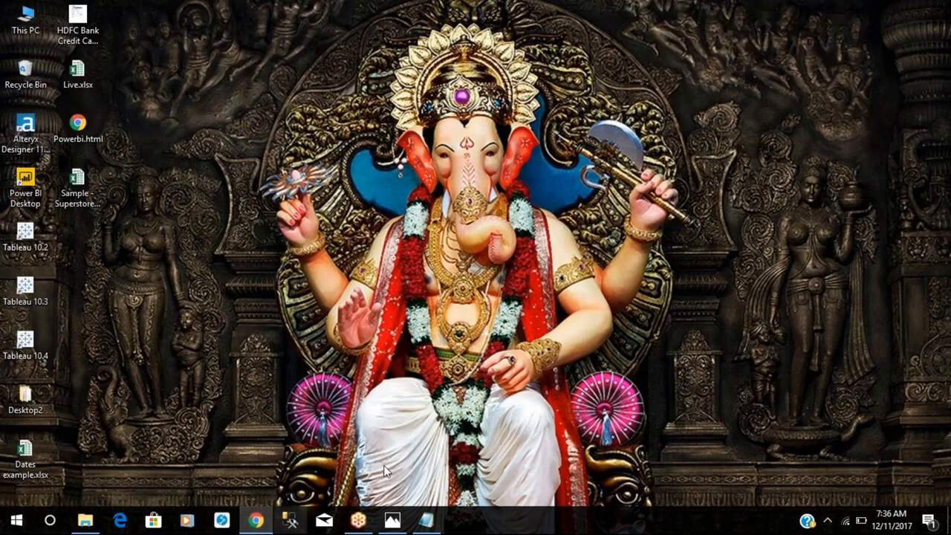
pyautogui.click(392, 521)
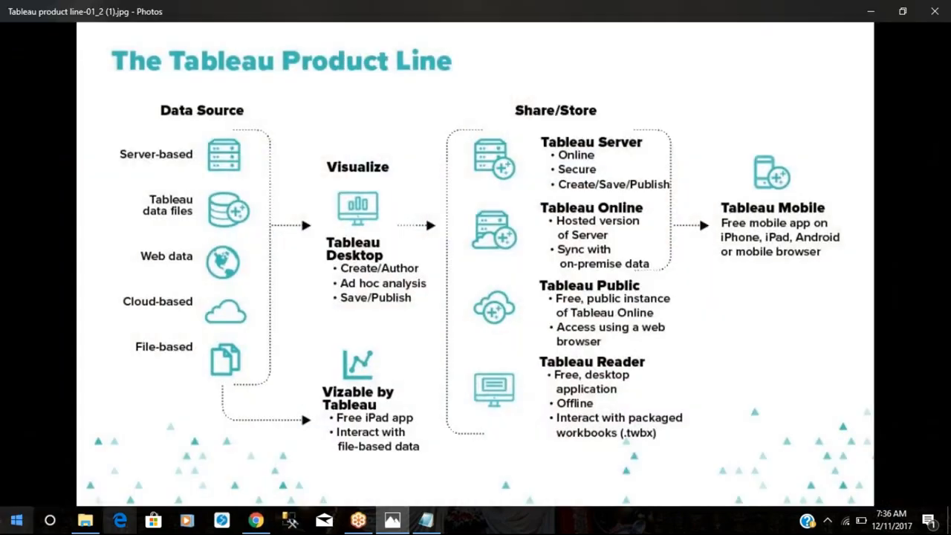
pyautogui.press('Left')
pyautogui.press('Right')
pyautogui.press('Right')
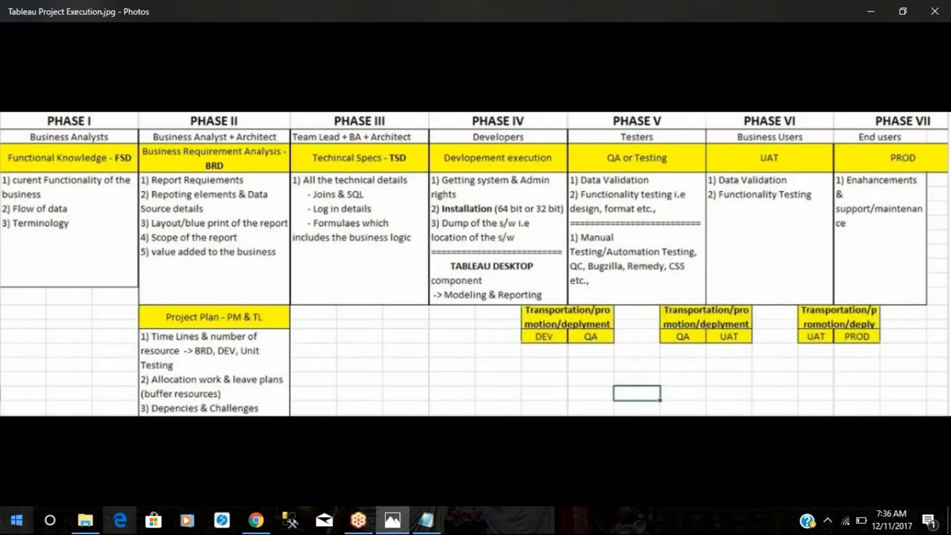
pyautogui.press('Right')
pyautogui.press('Left')
pyautogui.press('Left')
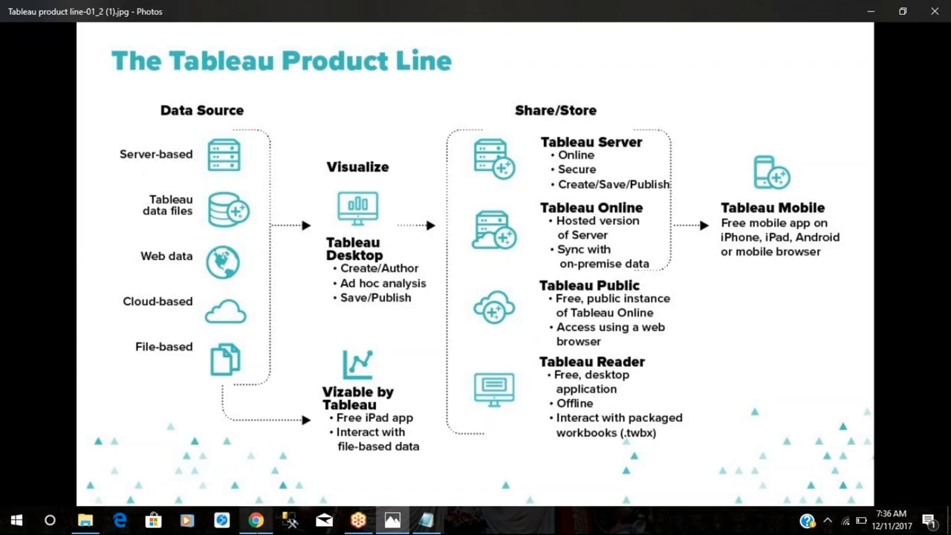
pyautogui.click(256, 520)
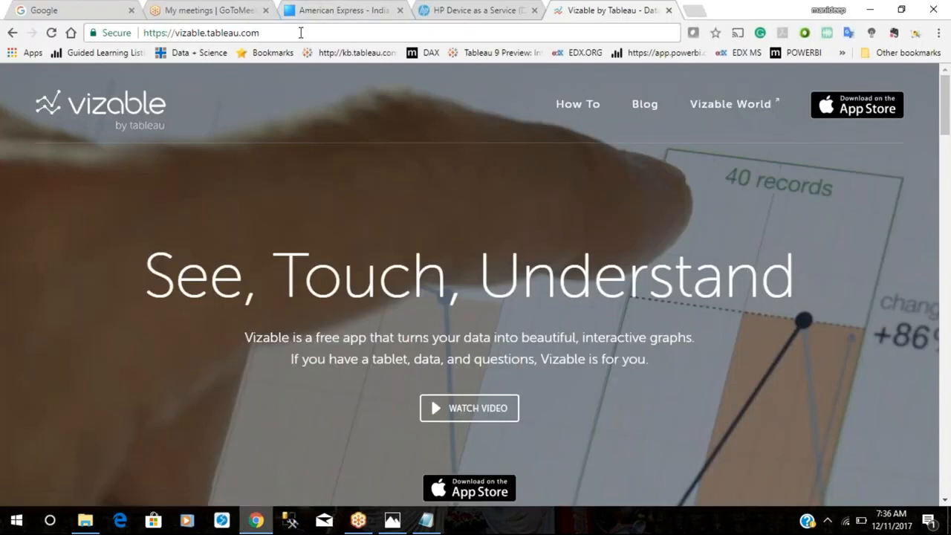
pyautogui.click(301, 32)
pyautogui.write('dat')
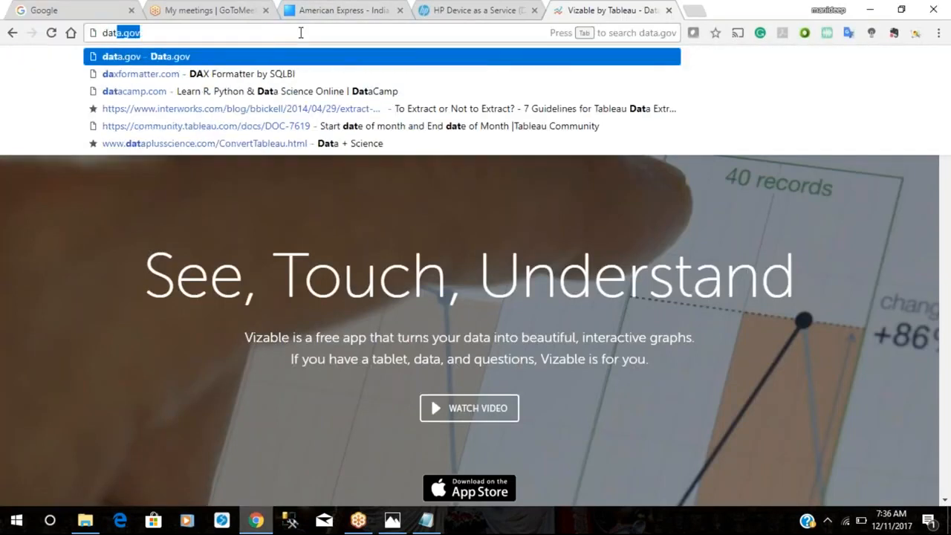
pyautogui.write('a to in')
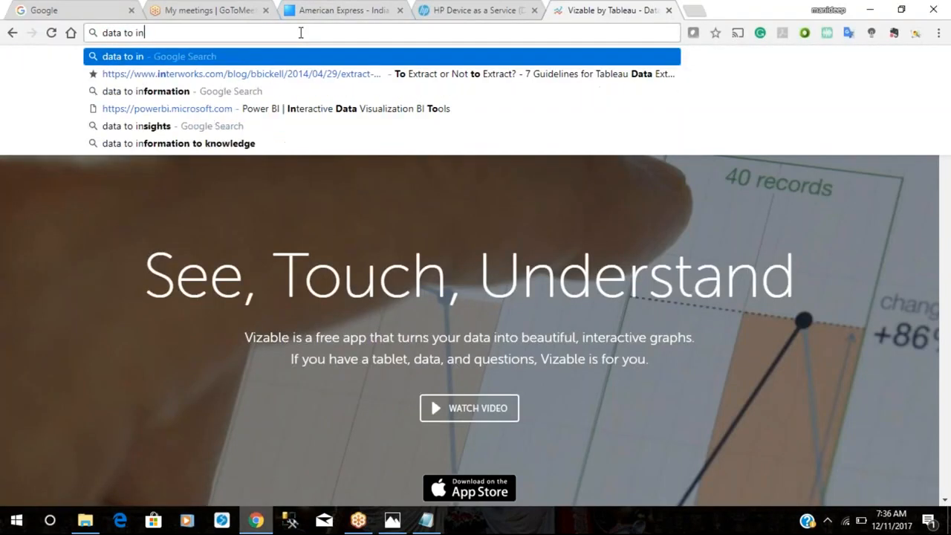
pyautogui.press('BackSpace')
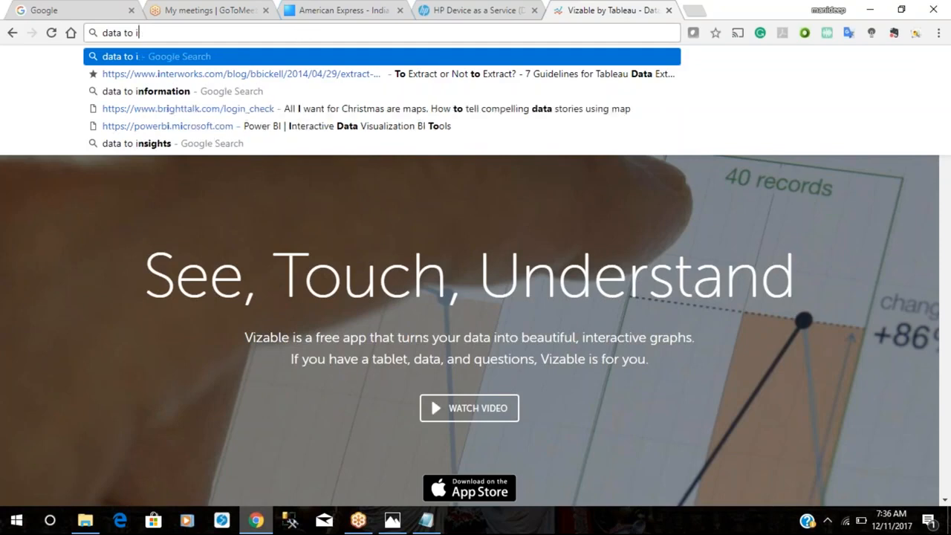
pyautogui.write('n')
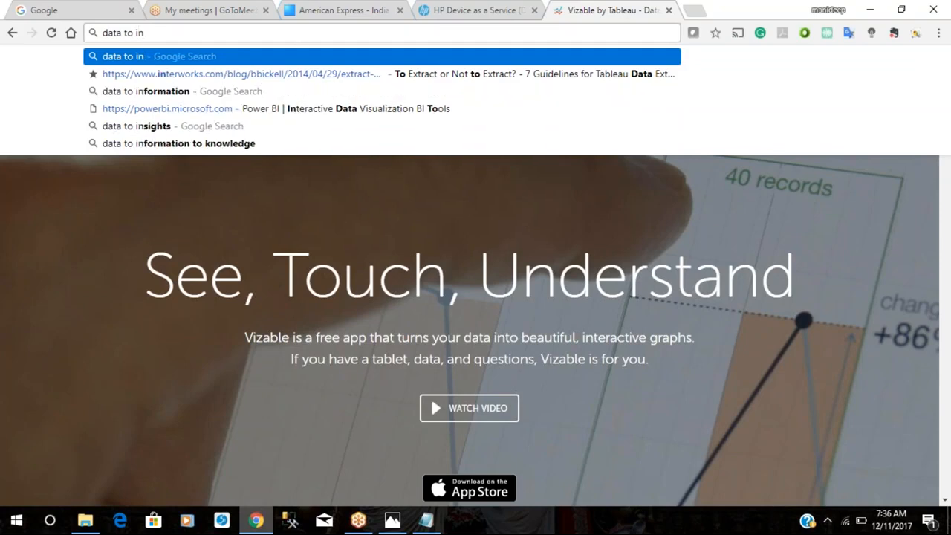
pyautogui.write('sights')
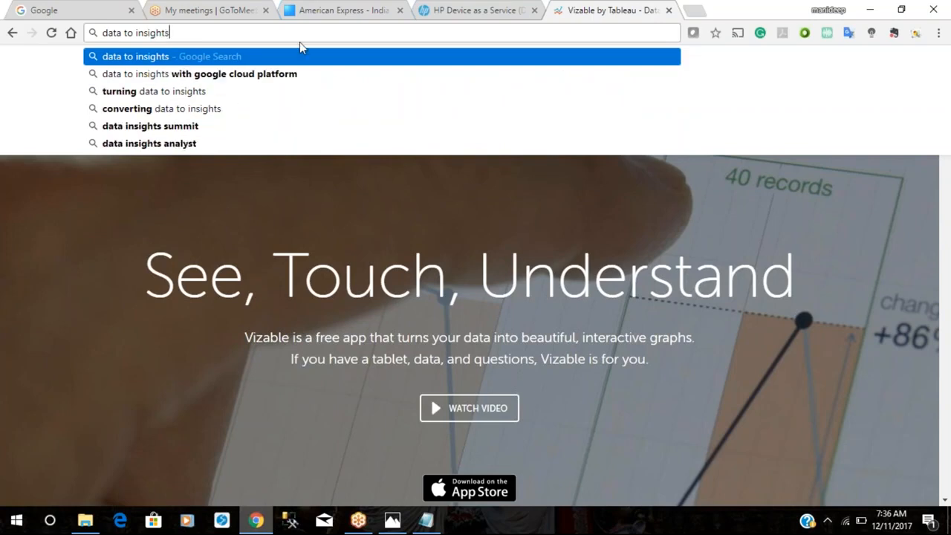
pyautogui.press('Escape')
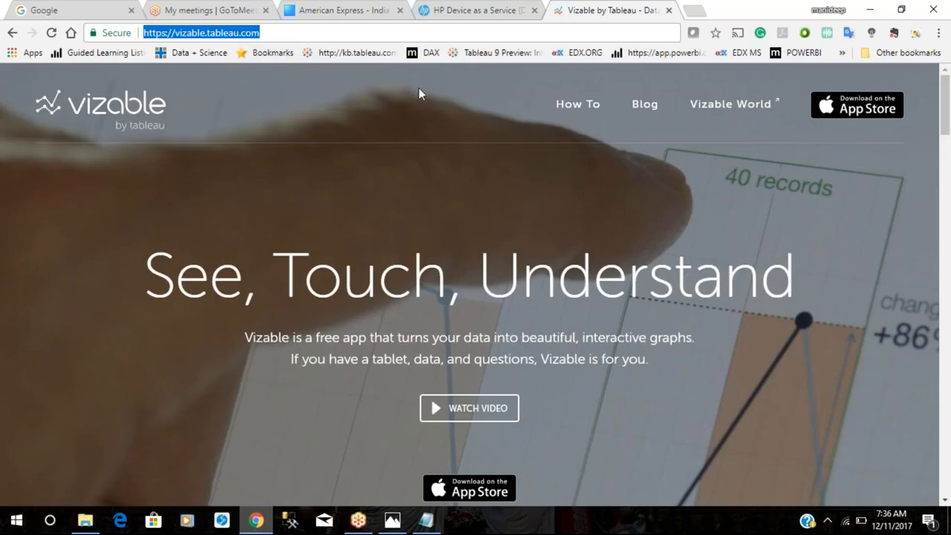
pyautogui.press('super+d')
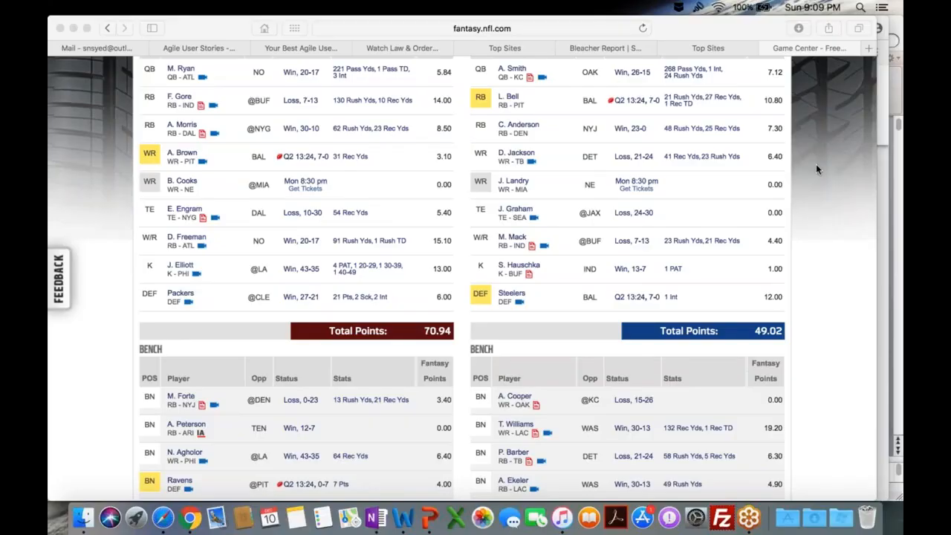
# Launch Tableau through a Spotlight search for "tabl", dismiss the update offer, and close the start window
pyautogui.click(816, 165)
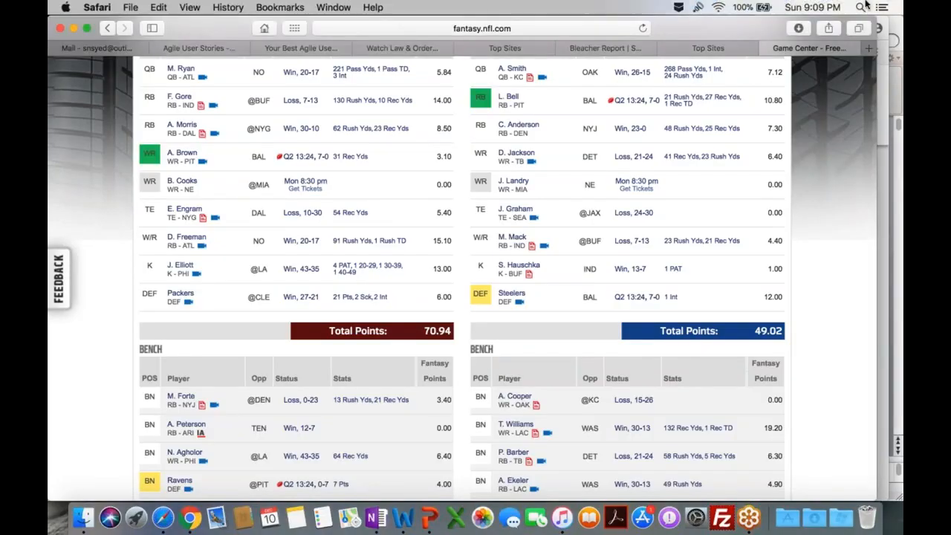
pyautogui.click(862, 6)
pyautogui.write('tabl')
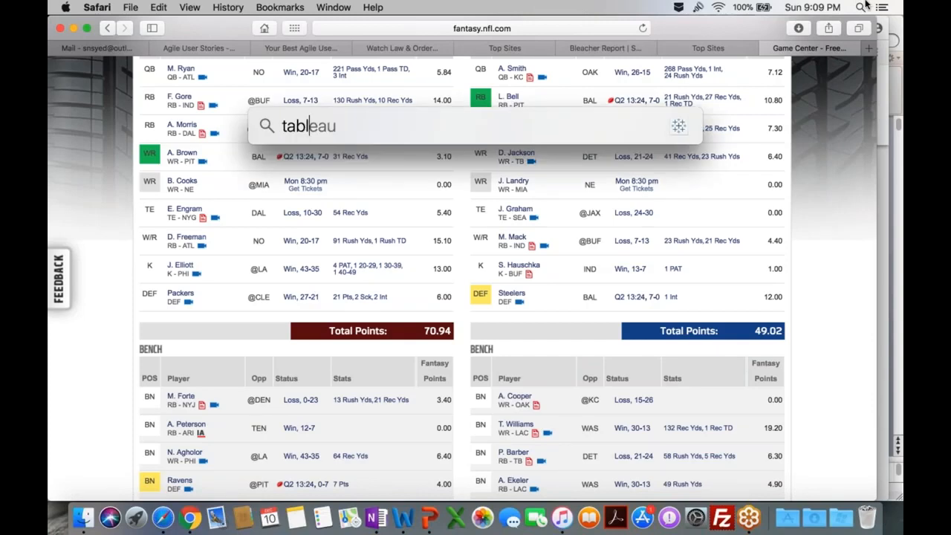
pyautogui.press('Return')
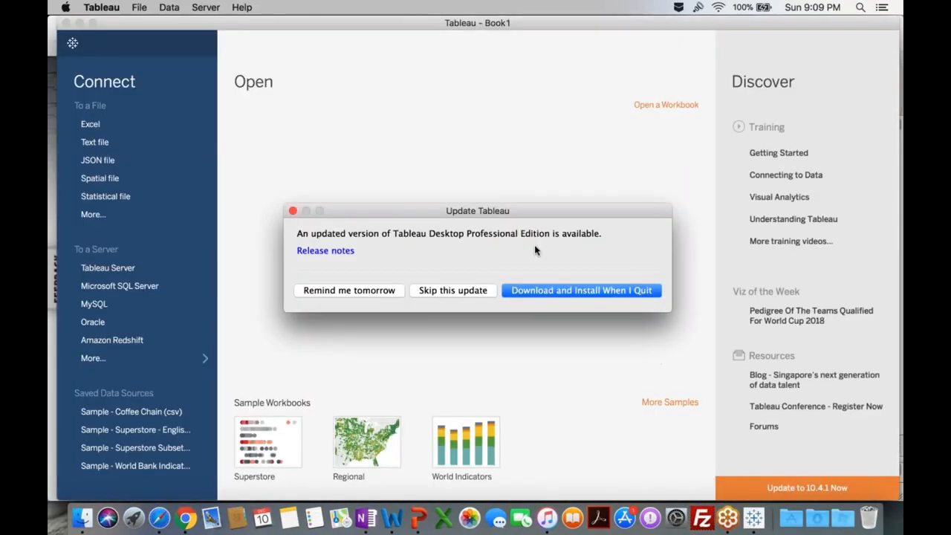
pyautogui.click(292, 212)
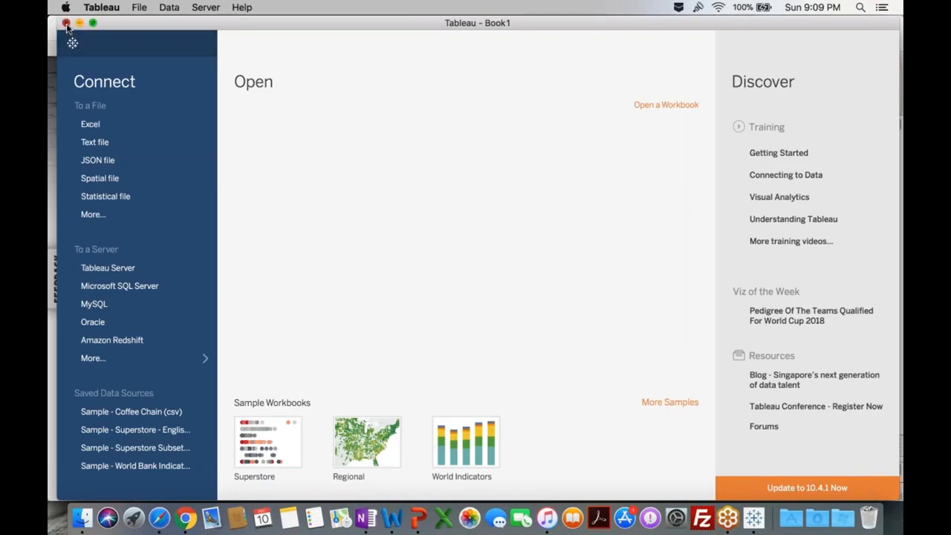
pyautogui.click(66, 23)
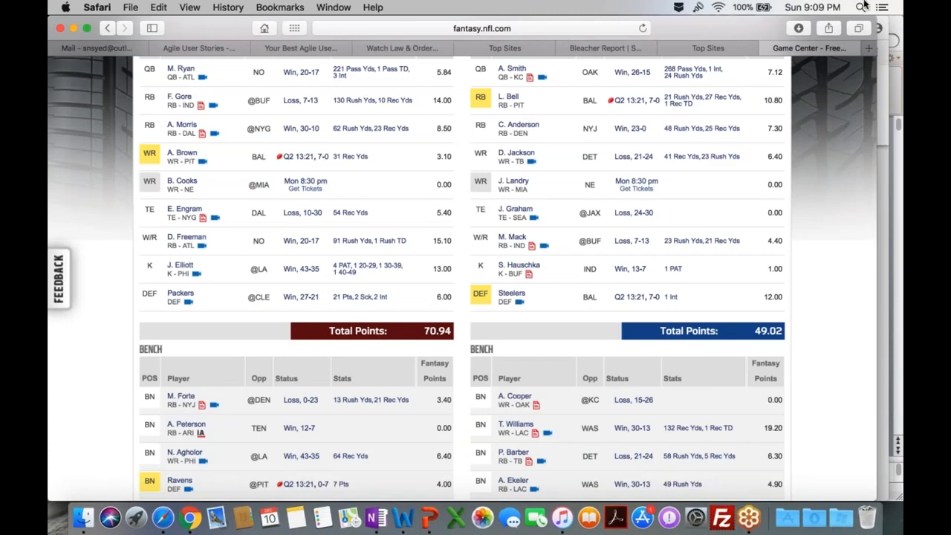
# Open the Applications folder in Finder, look through it for the installed Tableau versions, and close the folder window
pyautogui.click(862, 7)
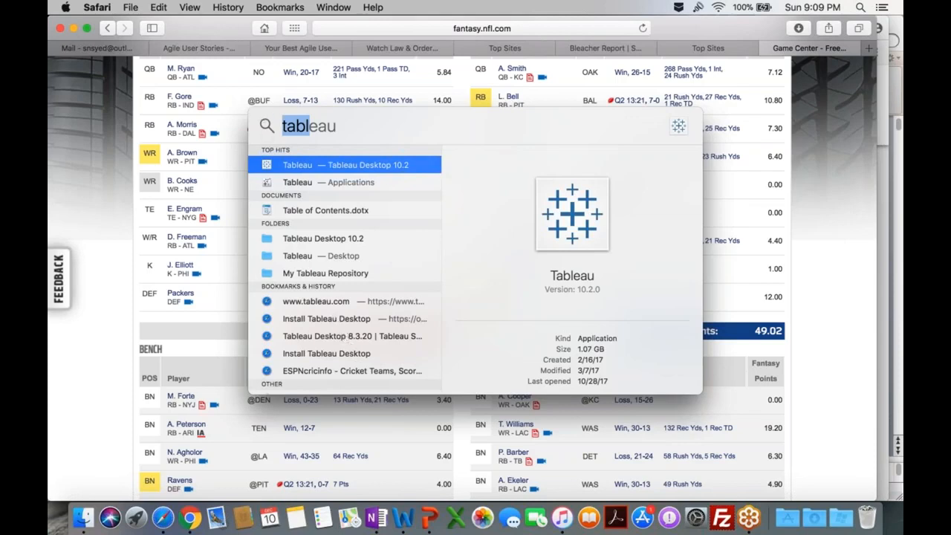
pyautogui.click(757, 247)
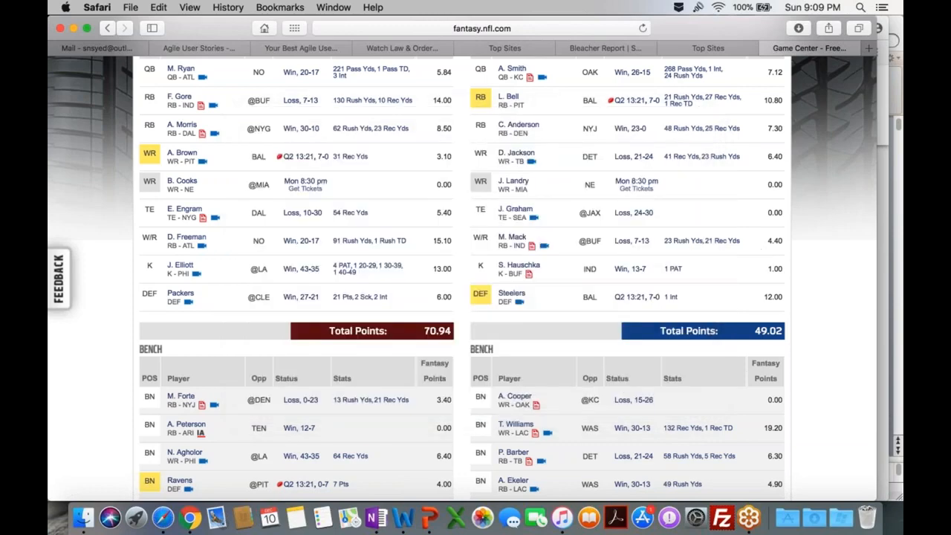
pyautogui.click(786, 515)
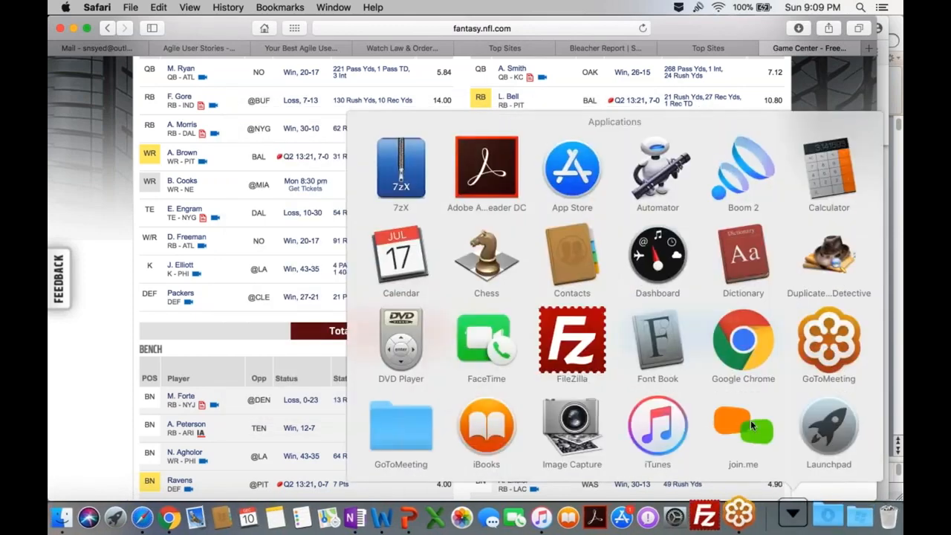
pyautogui.scroll(-2, 751, 416)
pyautogui.scroll(-5, 758, 403)
pyautogui.click(666, 428)
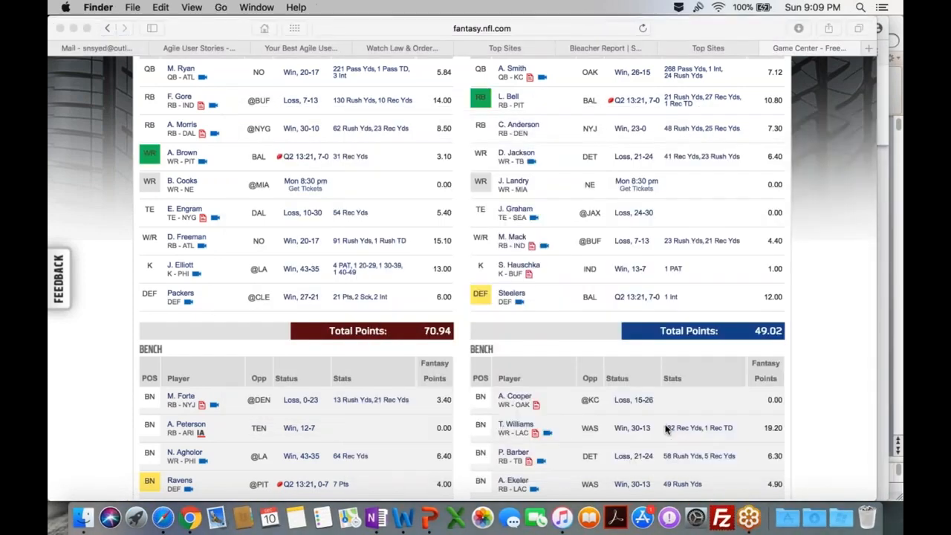
pyautogui.scroll(-6, 530, 266)
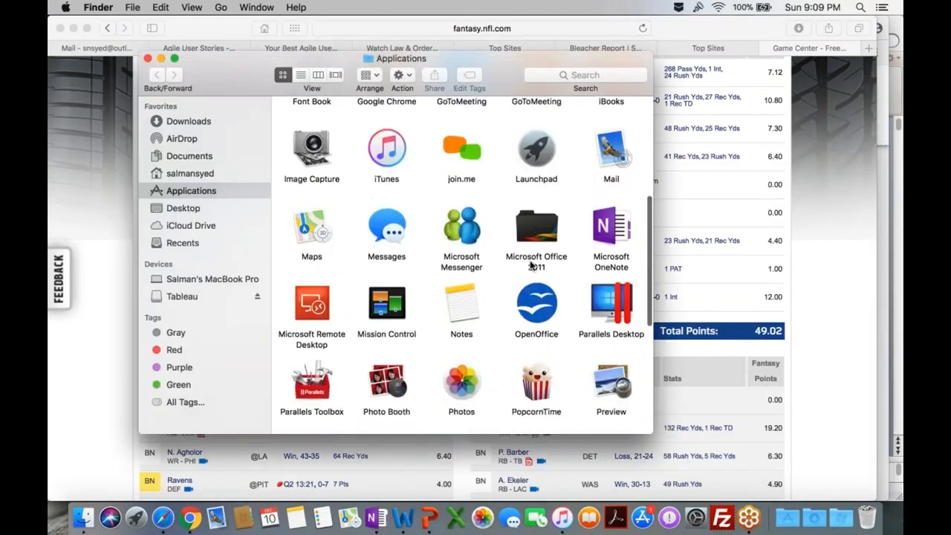
pyautogui.scroll(-8, 530, 266)
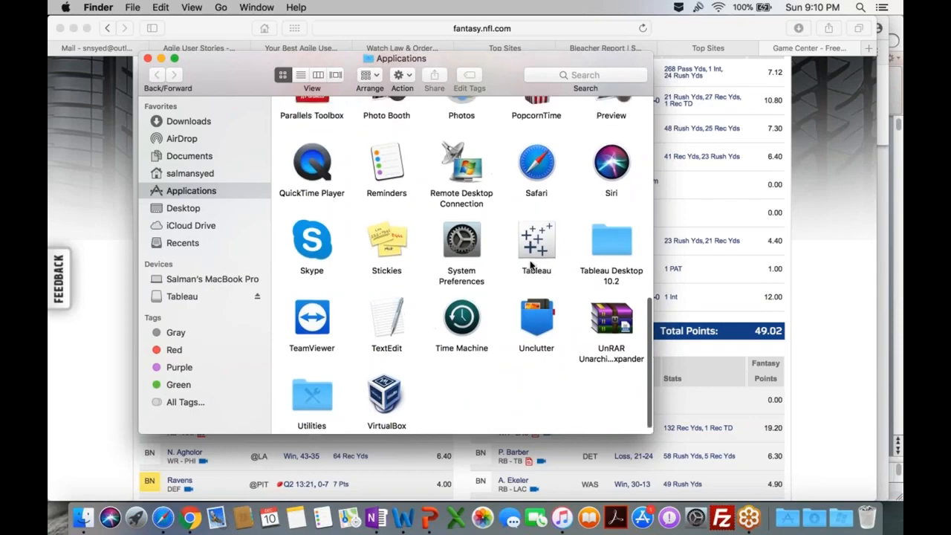
pyautogui.scroll(8, 530, 265)
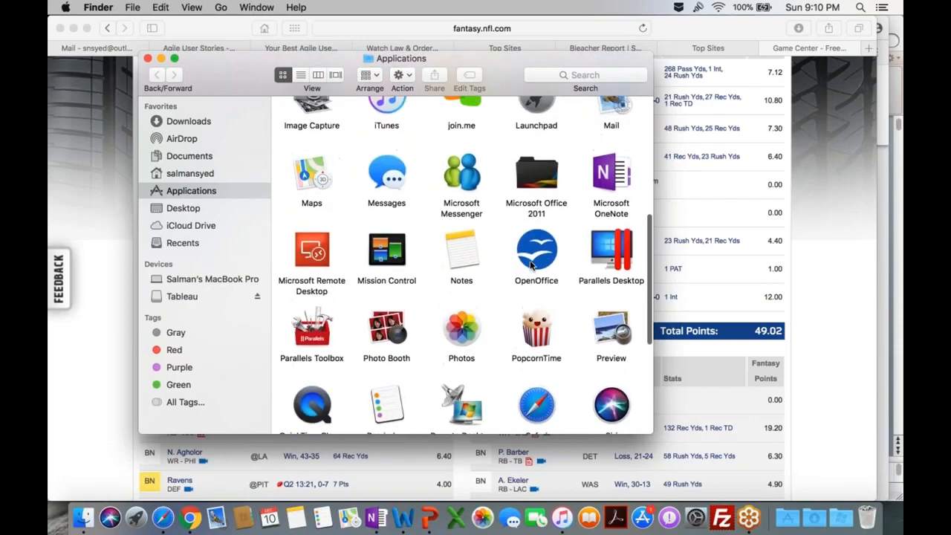
pyautogui.click(147, 58)
# Check the recent downloads for a Tableau installer and search the Mac for "tableau" in Spotlight
pyautogui.click(815, 514)
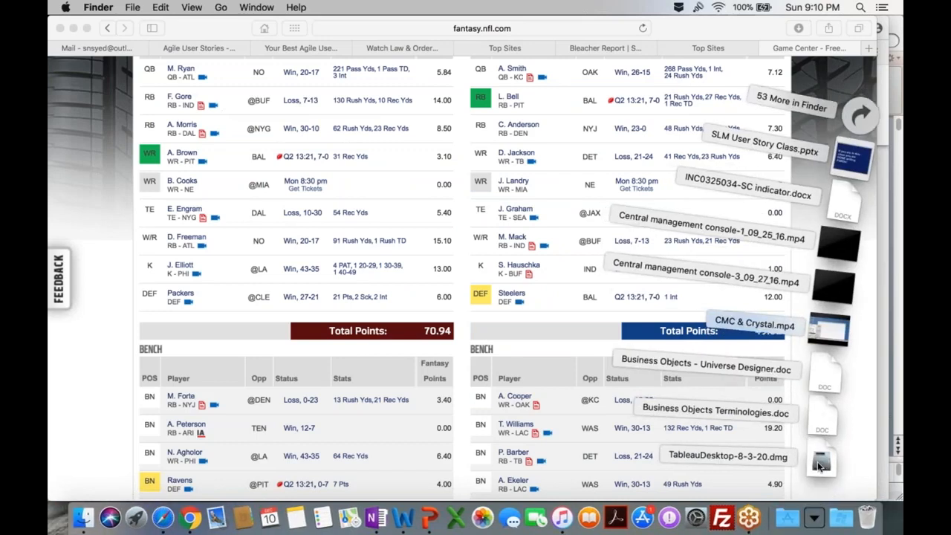
pyautogui.click(859, 5)
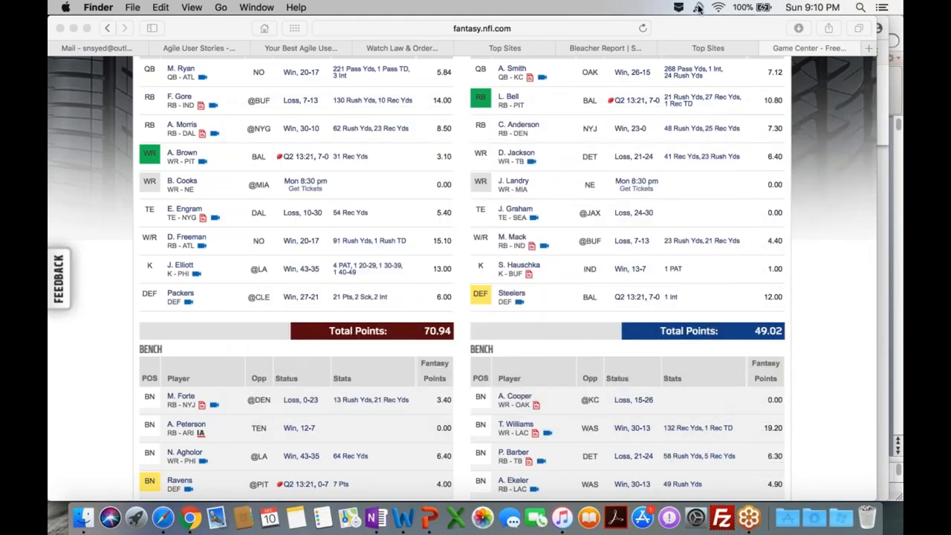
pyautogui.click(860, 7)
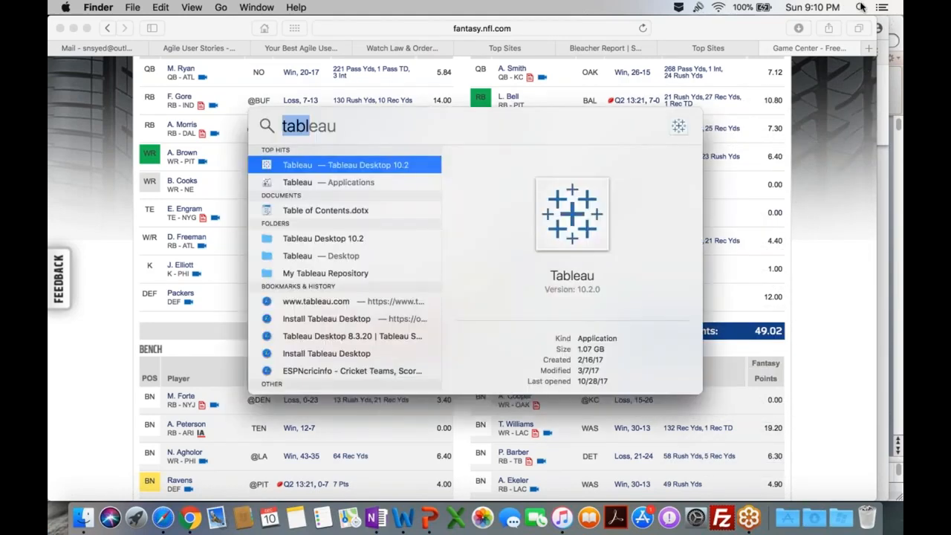
pyautogui.click(315, 127)
pyautogui.write('eau')
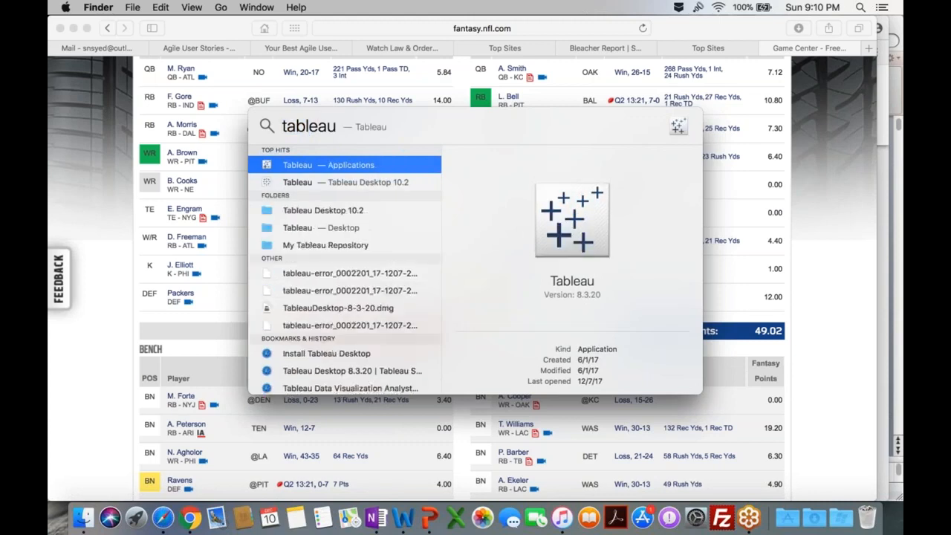
# Refine the Spotlight search to "tableau 8.3" and launch Tableau version 8.3.20
pyautogui.write('8')
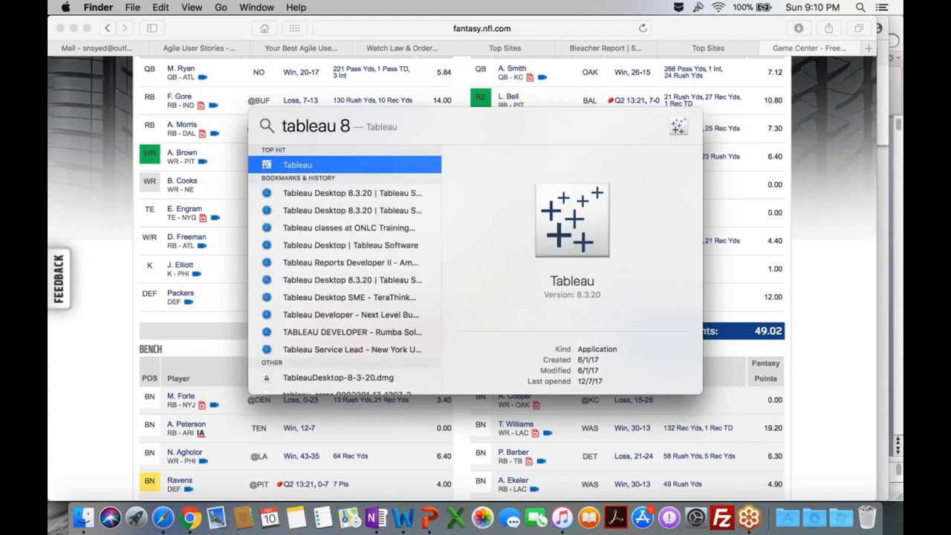
pyautogui.write('.3')
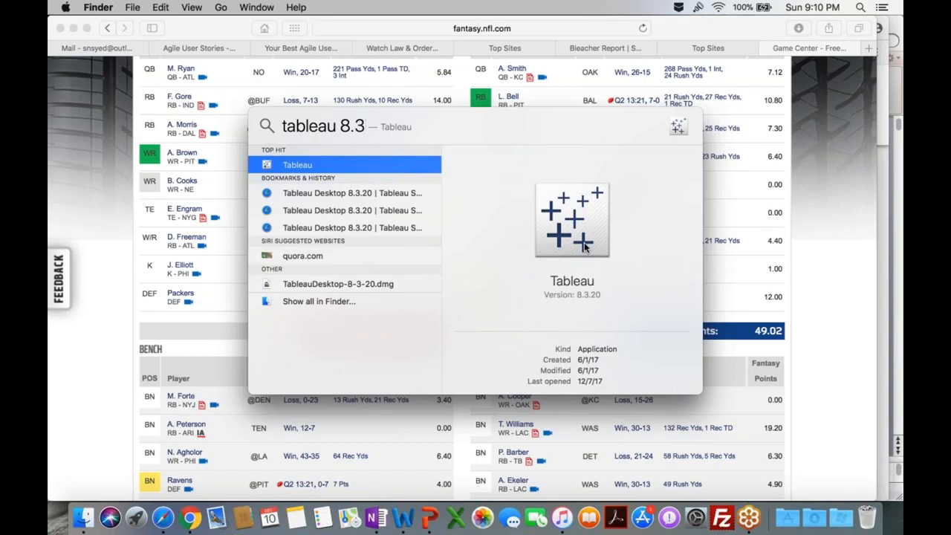
pyautogui.click(309, 166)
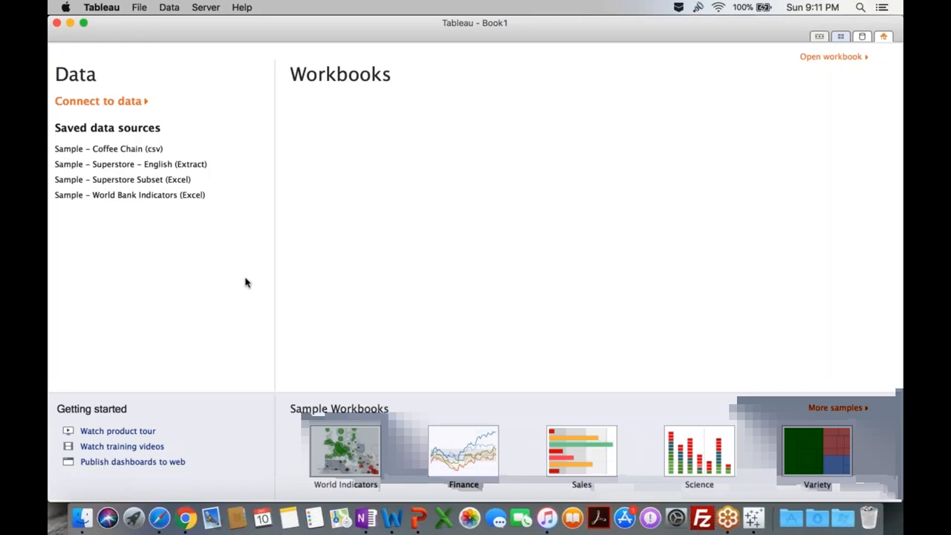
# Open a Finder window and browse to the Datasources folder inside My Tableau Repository in Documents
pyautogui.click(80, 515)
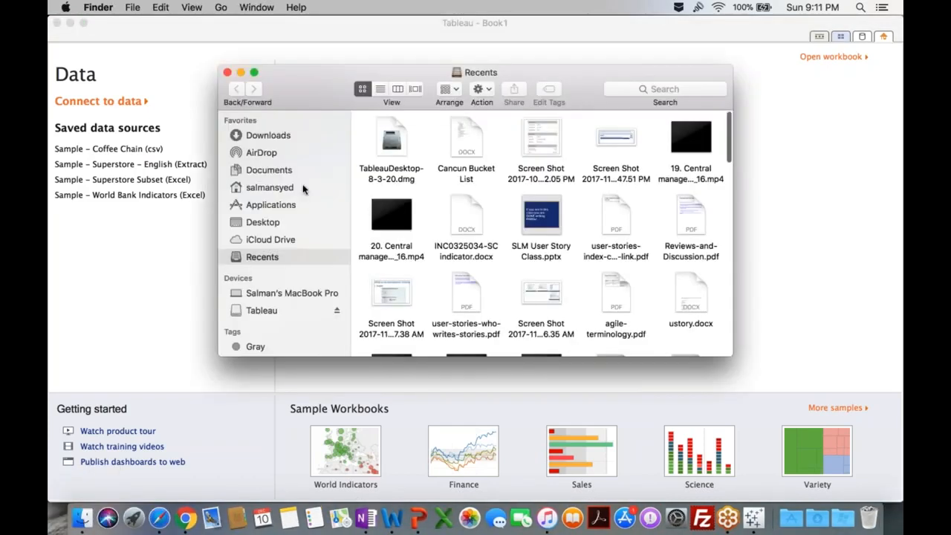
pyautogui.click(623, 90)
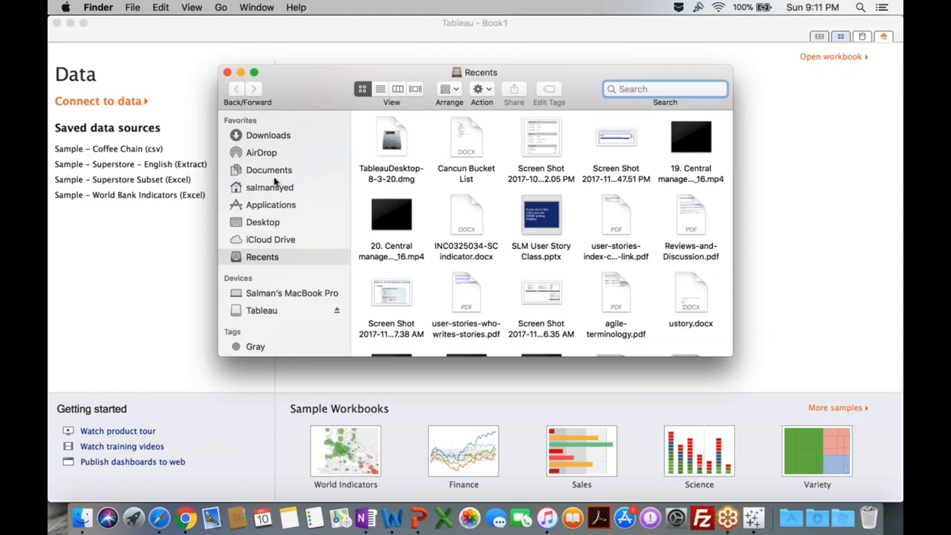
pyautogui.click(297, 173)
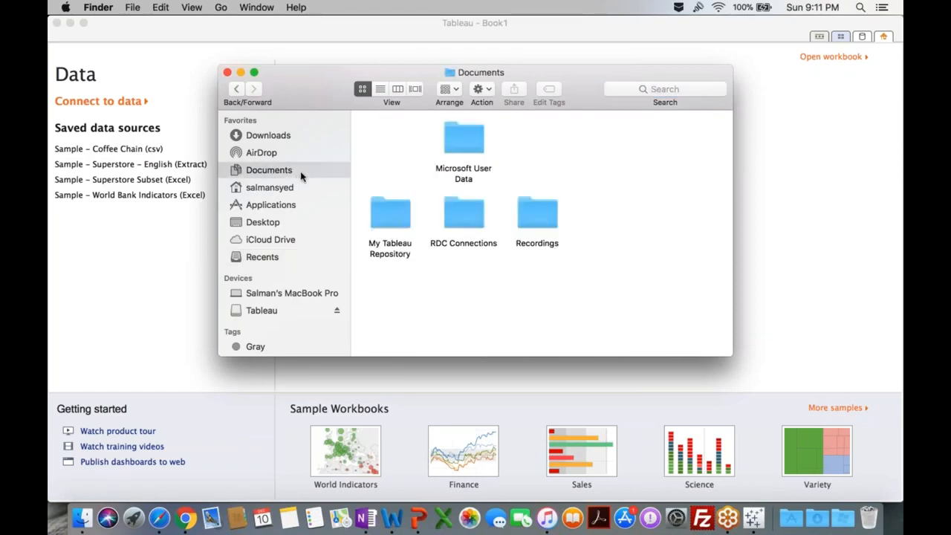
pyautogui.doubleClick(393, 220)
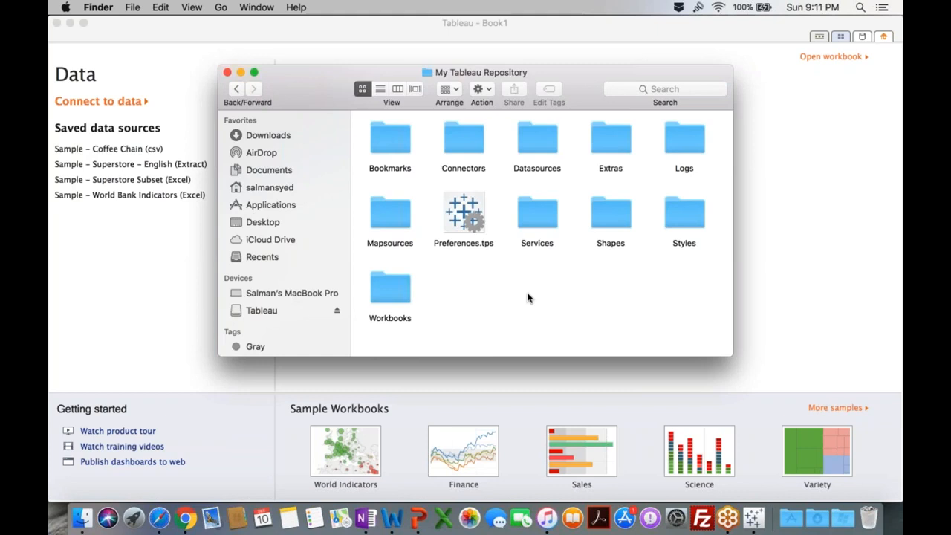
pyautogui.doubleClick(538, 136)
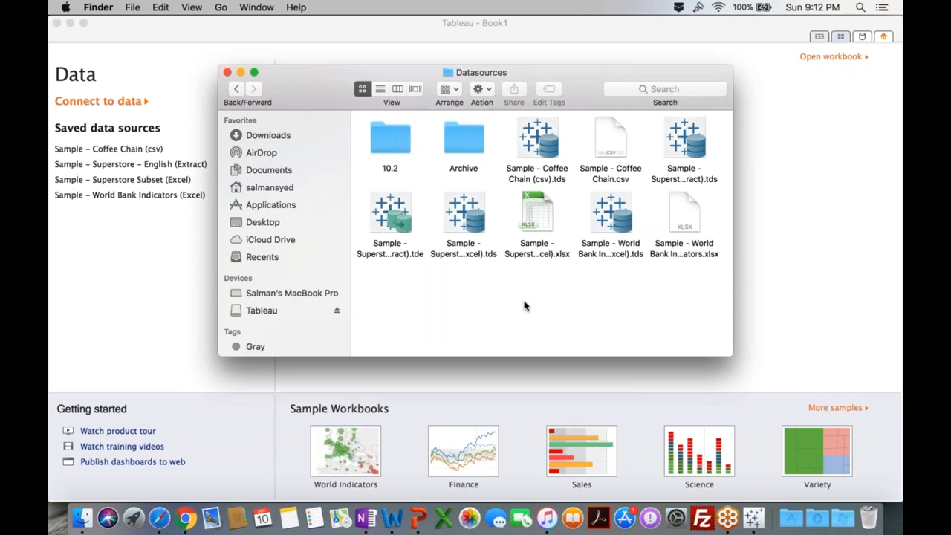
pyautogui.moveTo(405, 314); pyautogui.dragTo(733, 140)
pyautogui.click(534, 281)
pyautogui.moveTo(466, 288); pyautogui.dragTo(610, 123)
pyautogui.click(586, 272)
pyautogui.moveTo(463, 296); pyautogui.dragTo(658, 120)
pyautogui.click(518, 314)
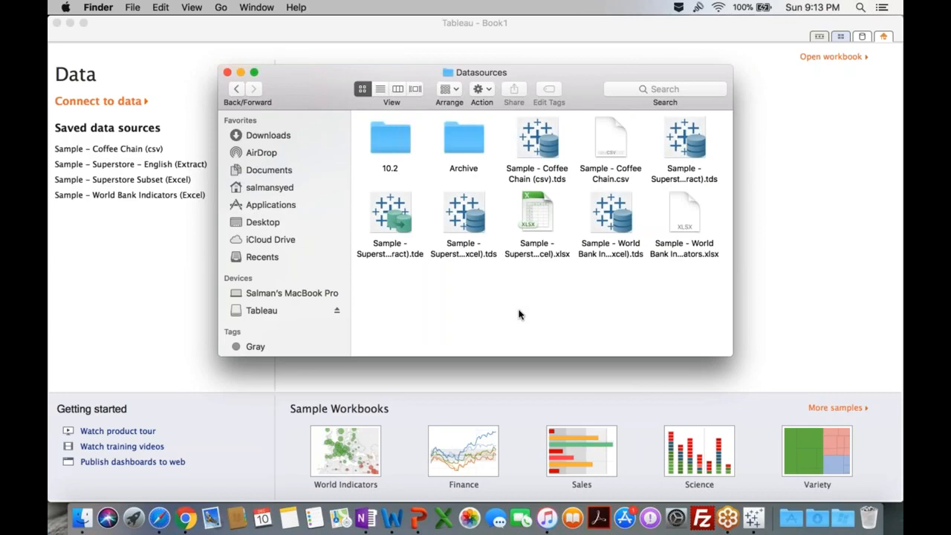
# Open the Sample - Superstore Subset (Excel).xlsx workbook, glance at the Returns and Users sheets, and return to Orders
pyautogui.doubleClick(535, 253)
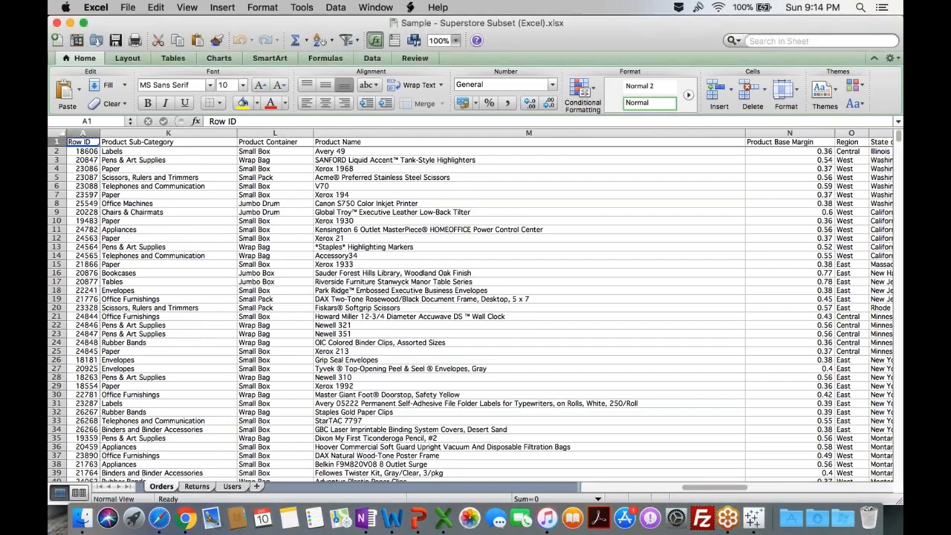
pyautogui.click(197, 486)
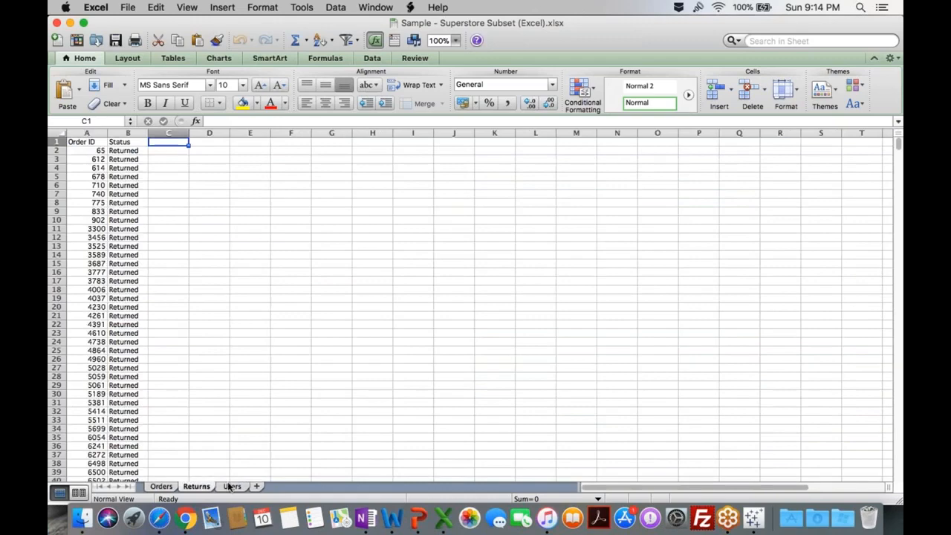
pyautogui.click(230, 486)
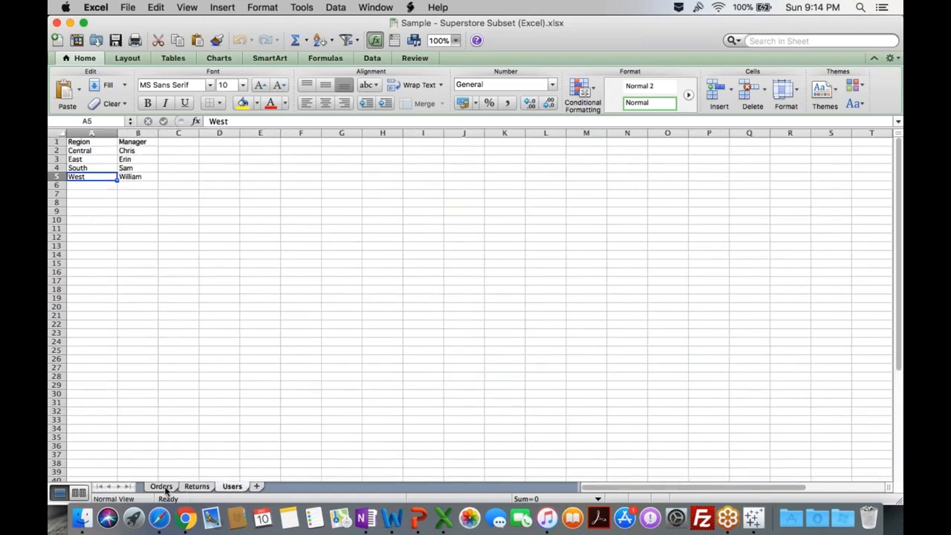
pyautogui.click(162, 487)
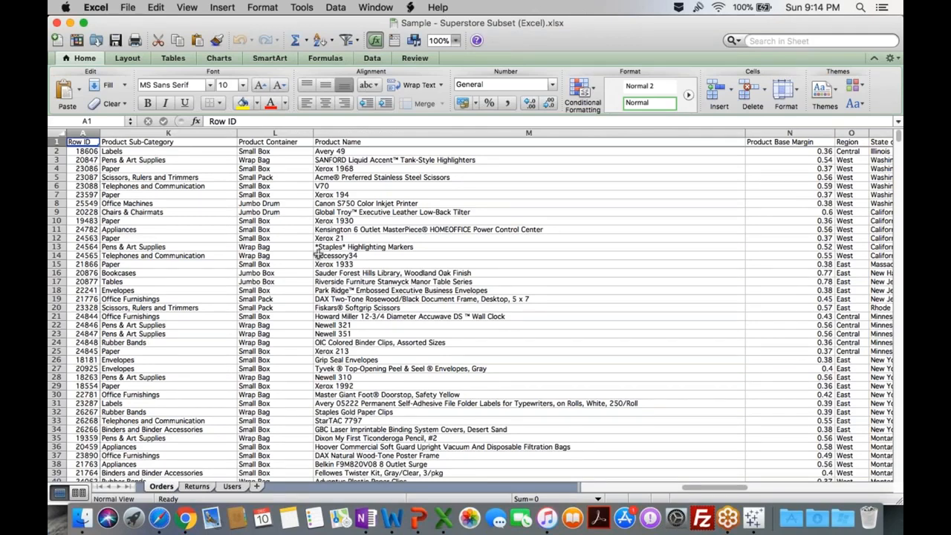
# Review the Orders sheet's column headers from Order Priority through Quantity ordered new, and return to Row ID in cell A1
pyautogui.hscroll(2, 318, 255)
pyautogui.hscroll(-5, 318, 255)
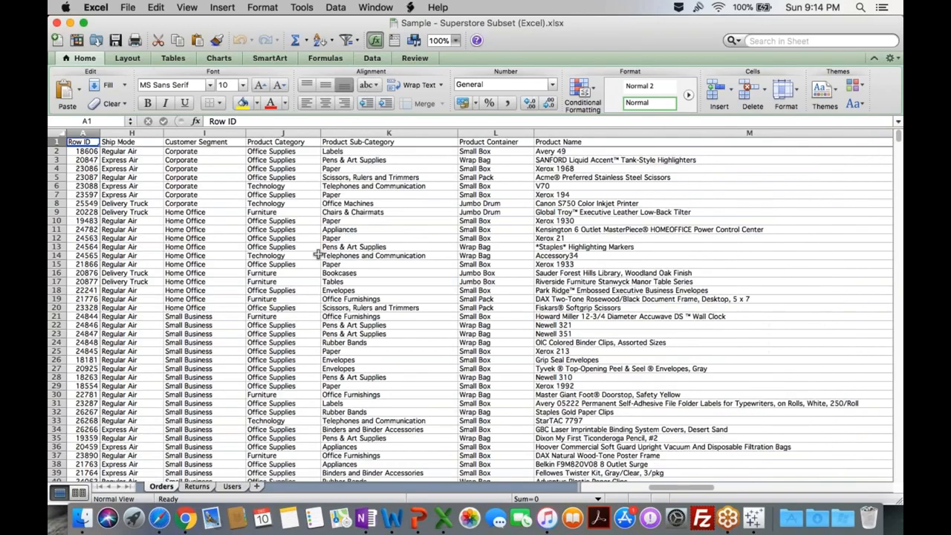
pyautogui.hscroll(-6, 318, 254)
pyautogui.click(121, 142)
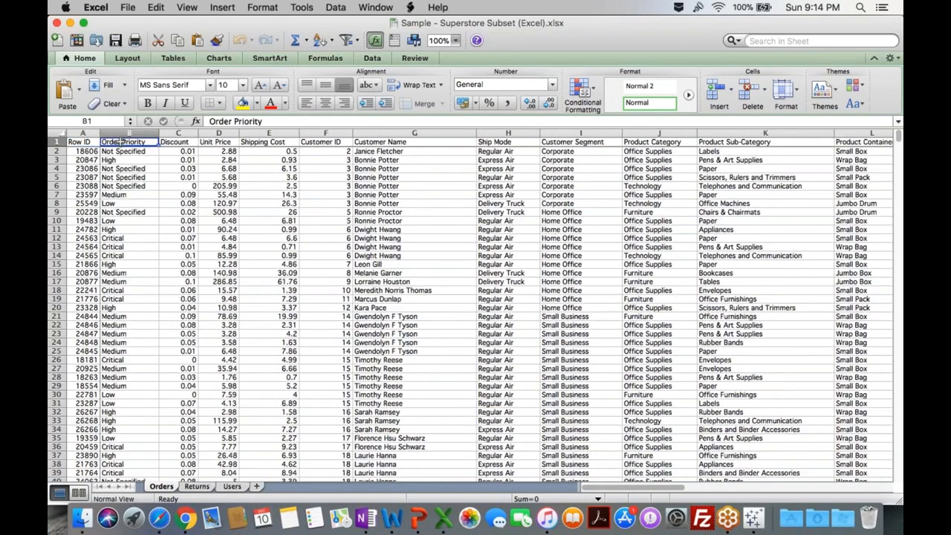
pyautogui.press('Right')
pyautogui.press('Right')
pyautogui.press('Right')
pyautogui.press('Right')
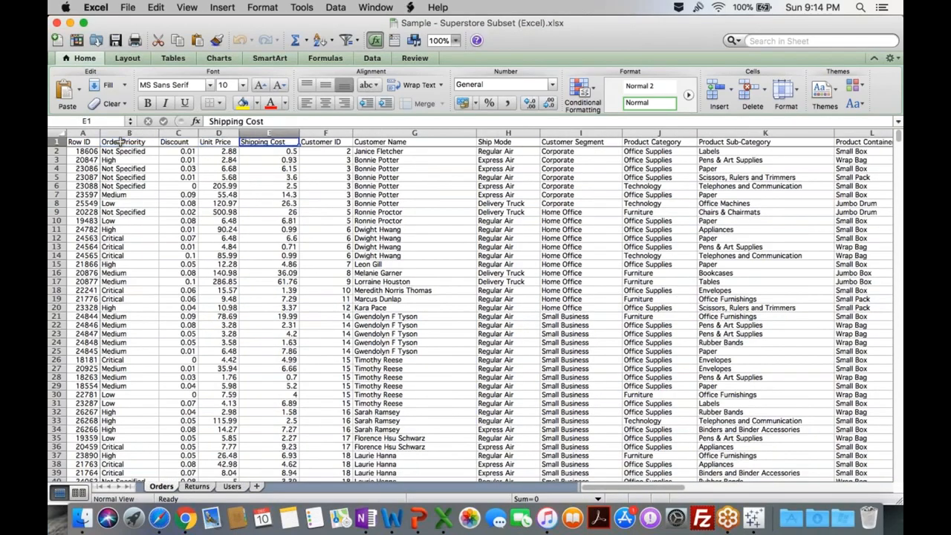
pyautogui.press('Right')
pyautogui.press('Right')
pyautogui.press('Right')
pyautogui.press('Right')
pyautogui.press('Right')
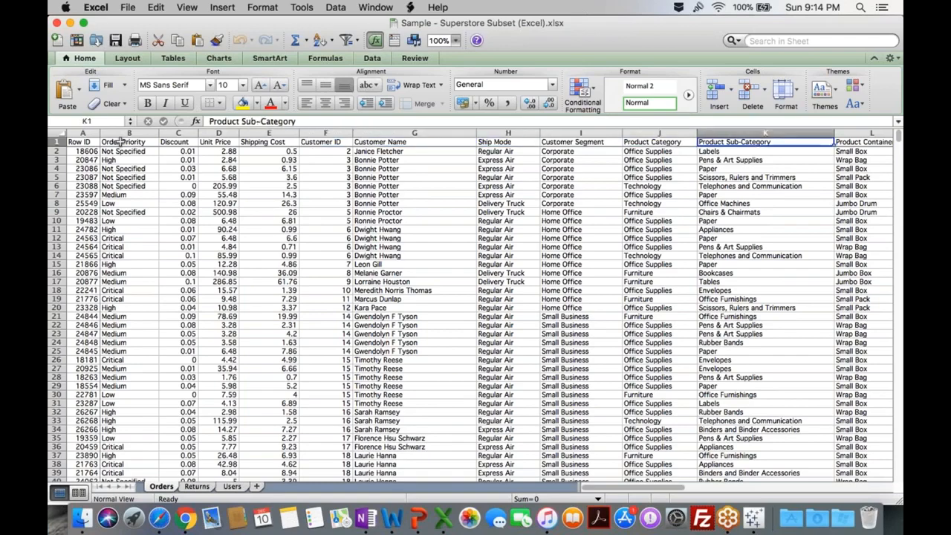
pyautogui.press('Right')
pyautogui.press('Right')
pyautogui.press('Right')
pyautogui.press('Right')
pyautogui.press('Right')
pyautogui.press('Right')
pyautogui.press('Right')
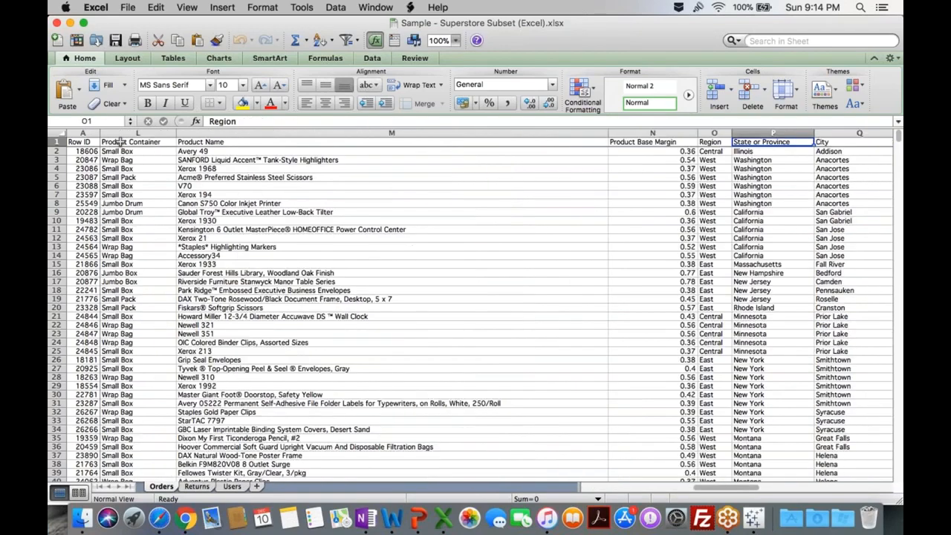
pyautogui.press('Right')
pyautogui.press('Right')
pyautogui.press('Right')
pyautogui.press('Right')
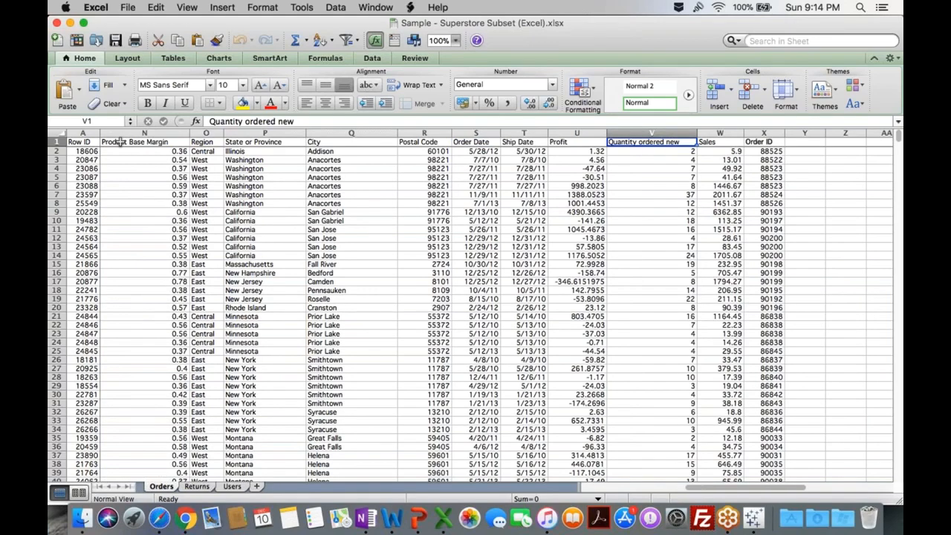
pyautogui.press('Left')
pyautogui.press('Left')
pyautogui.press('Left')
pyautogui.press('Left')
pyautogui.press('Left')
pyautogui.press('Left')
pyautogui.press('Left')
pyautogui.press('Left')
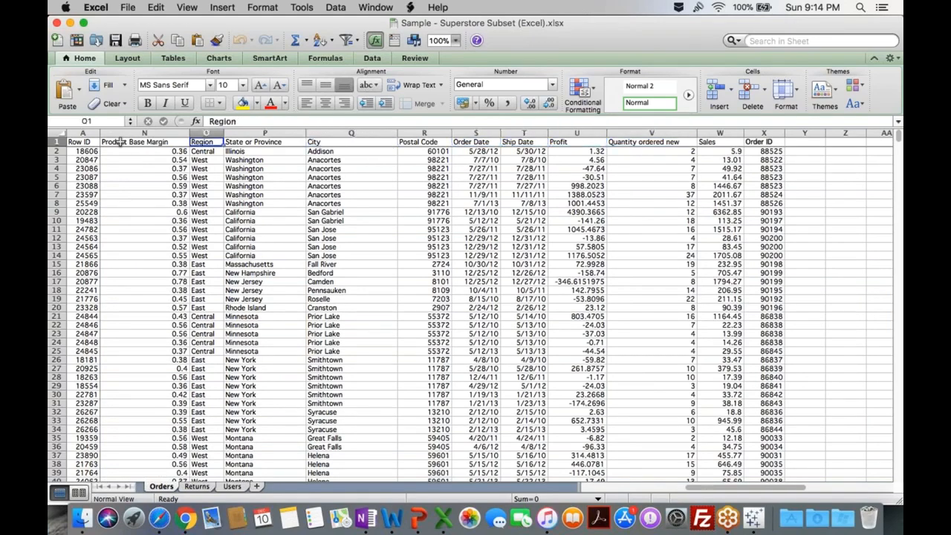
pyautogui.press('Left')
pyautogui.press('Left')
pyautogui.press('Left')
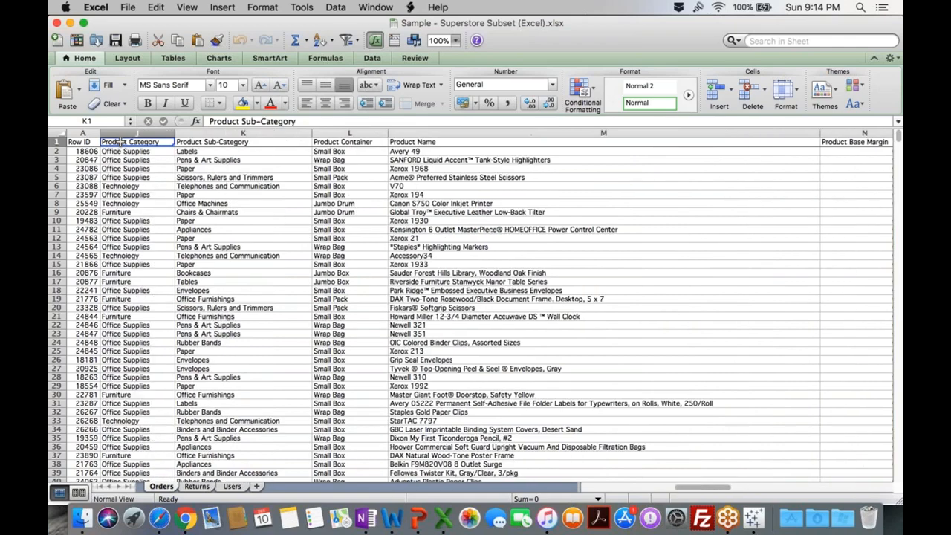
pyautogui.press('Left')
pyautogui.press('Left')
pyautogui.press('Left')
pyautogui.press('Left')
pyautogui.press('Left')
pyautogui.press('Left')
pyautogui.press('Left')
pyautogui.press('Left')
pyautogui.press('Left')
pyautogui.press('Left')
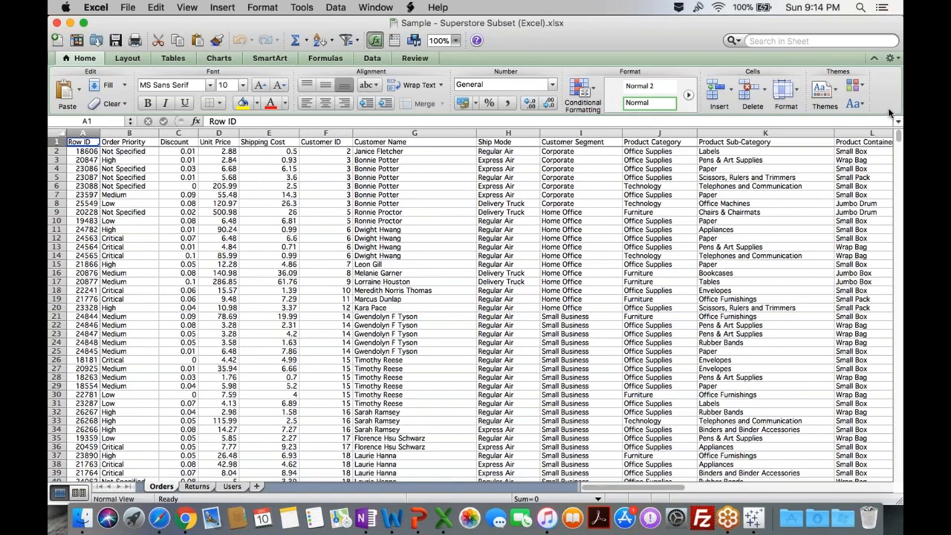
pyautogui.click(889, 45)
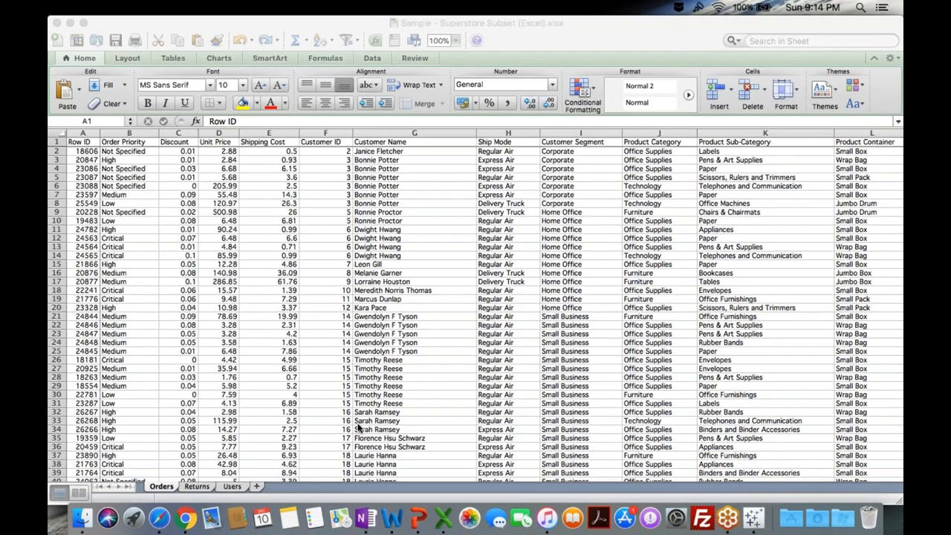
# Examine the Order ID and Status columns on the Returns sheet
pyautogui.click(197, 487)
pyautogui.click(196, 487)
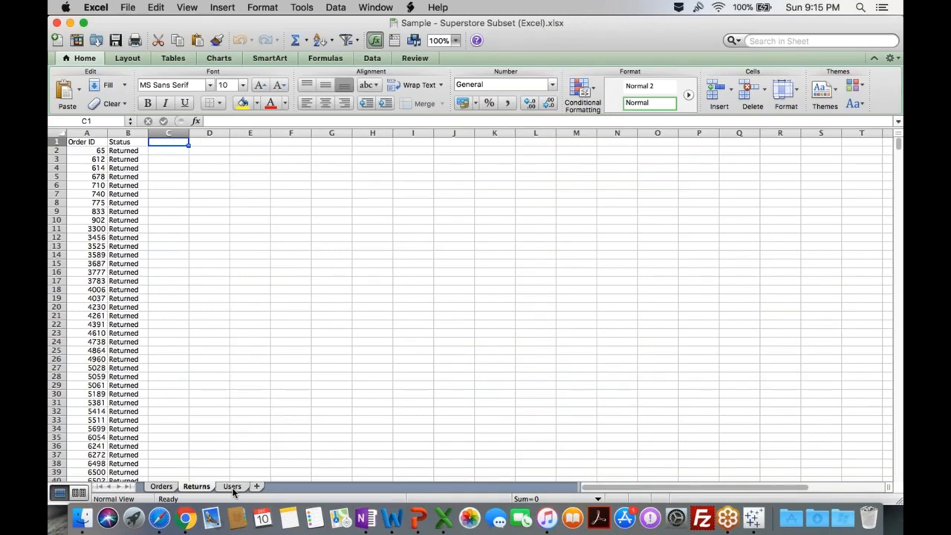
pyautogui.scroll(-10, 223, 468)
pyautogui.scroll(12, 193, 439)
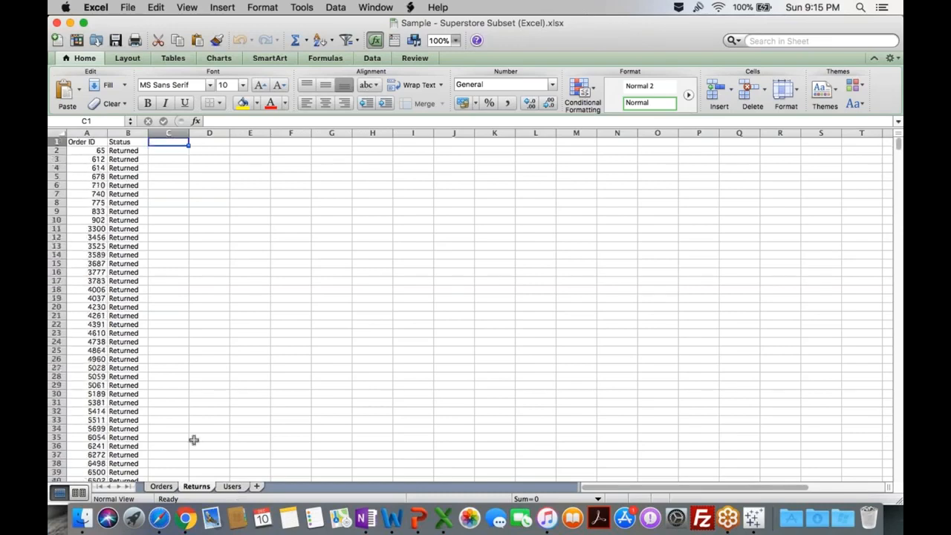
# Review the Users sheet and select its Region and Manager table in cells A1:B5
pyautogui.click(232, 486)
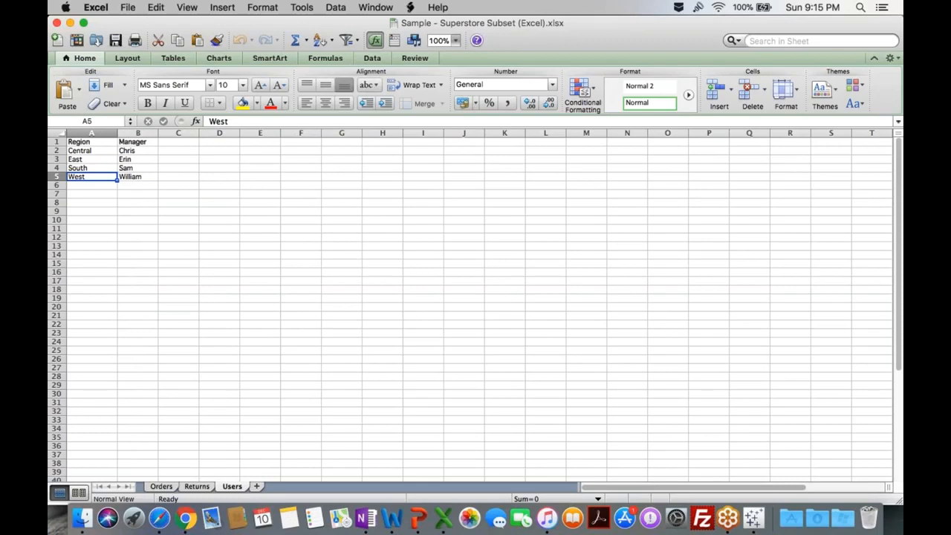
pyautogui.click(132, 158)
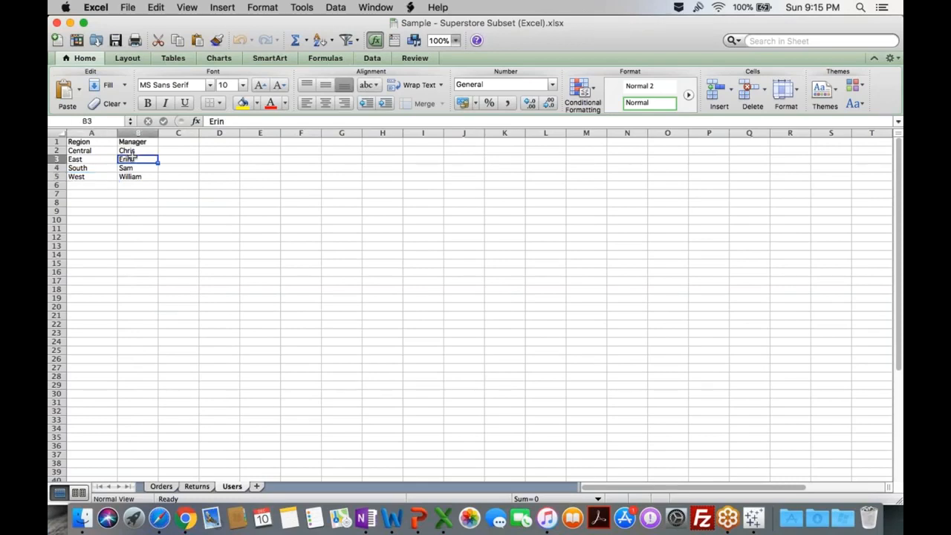
pyautogui.click(202, 219)
pyautogui.moveTo(211, 185); pyautogui.dragTo(607, 371)
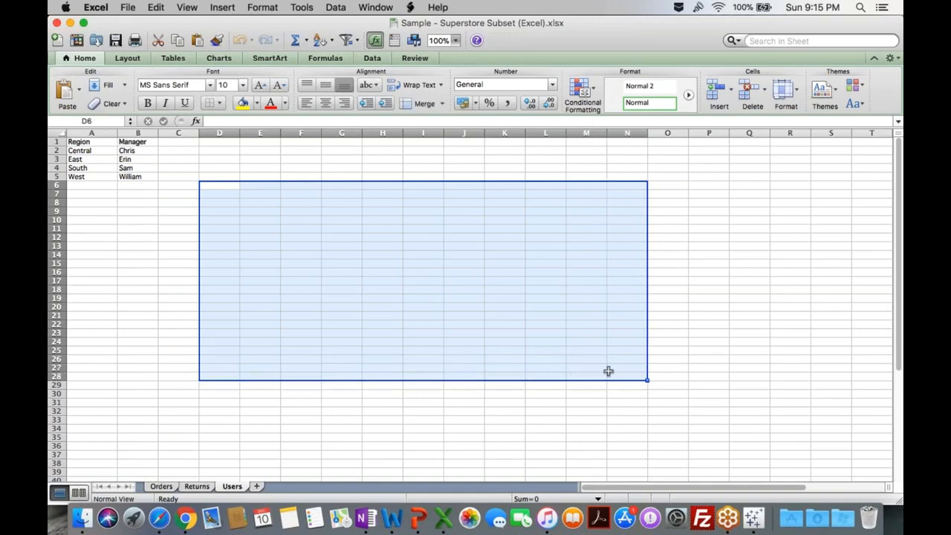
pyautogui.click(124, 280)
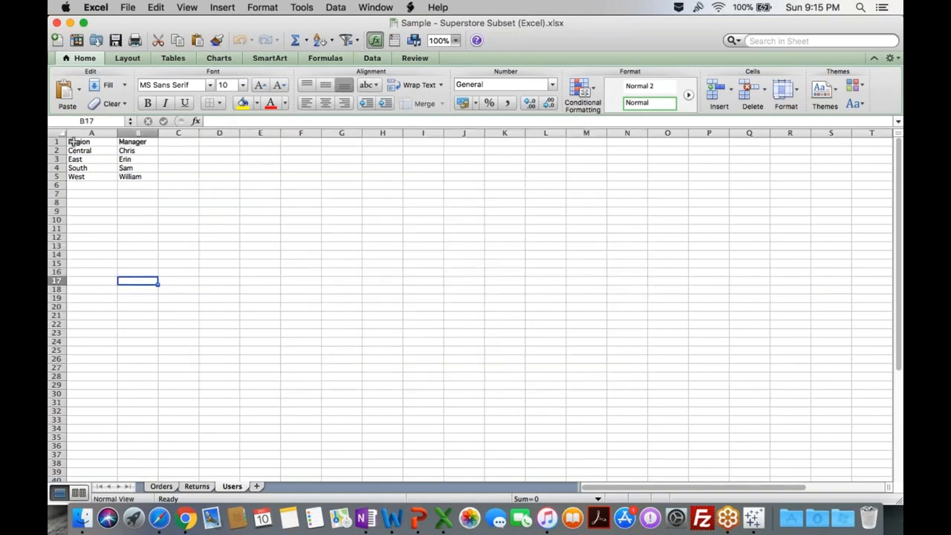
pyautogui.moveTo(73, 141); pyautogui.dragTo(141, 179)
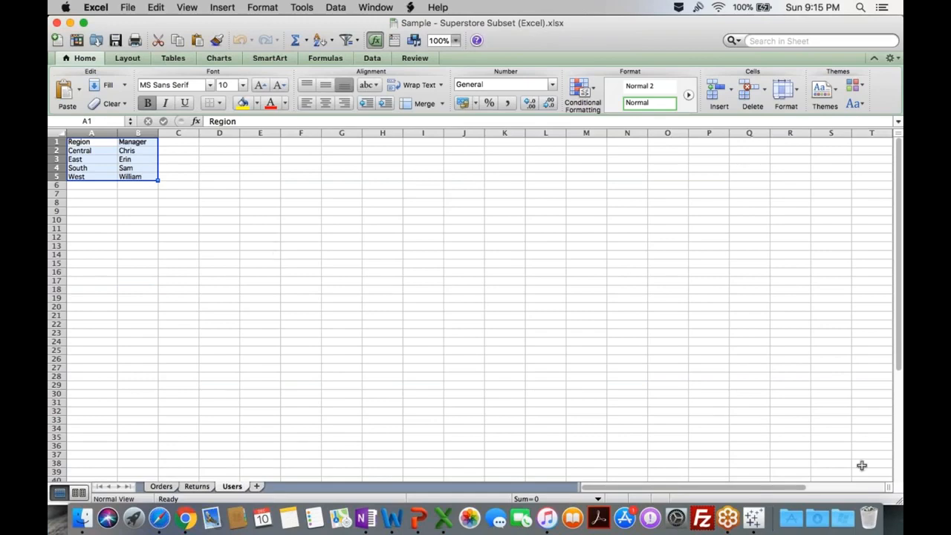
# Switch to Tableau and start connecting to data
pyautogui.click(754, 520)
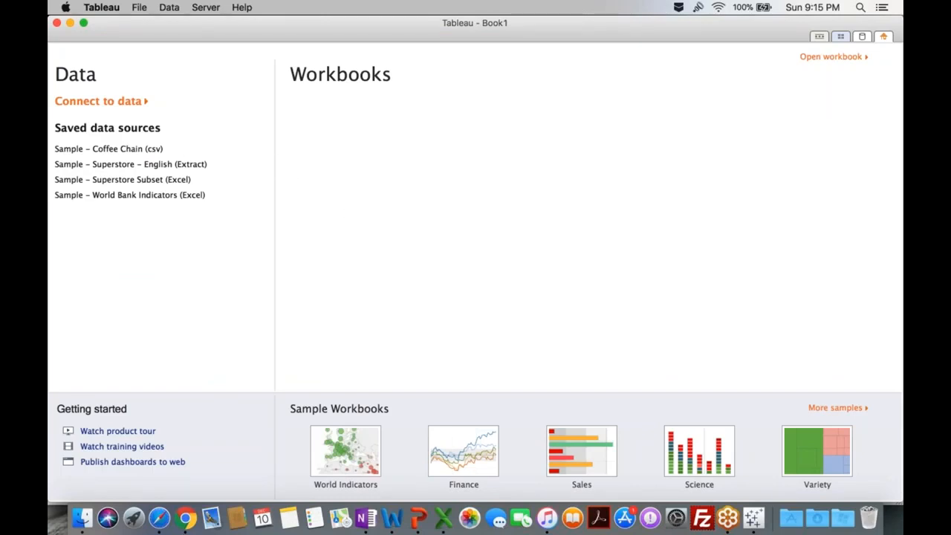
pyautogui.click(100, 102)
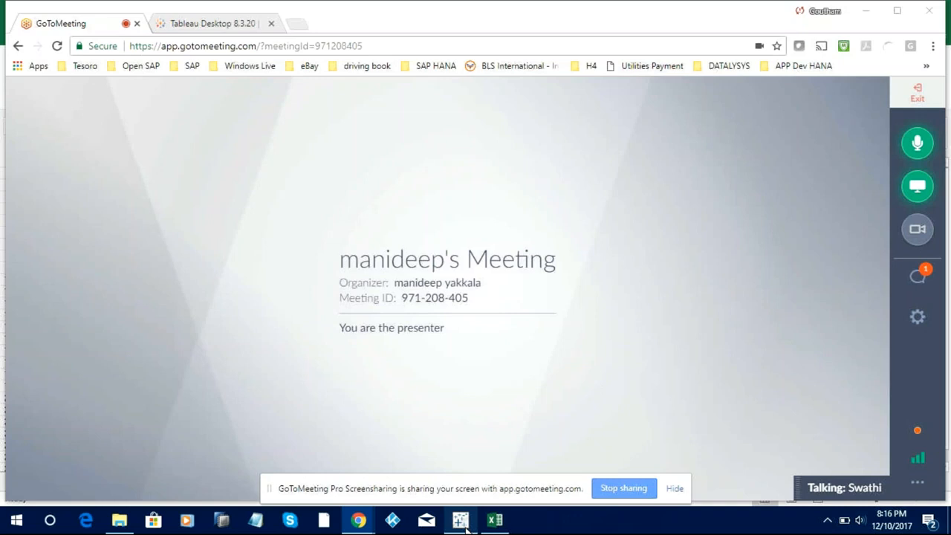
# Switch to Tableau on the shared Windows desktop to view its Connect page, and return to the GoToMeeting window in Chrome
pyautogui.click(466, 529)
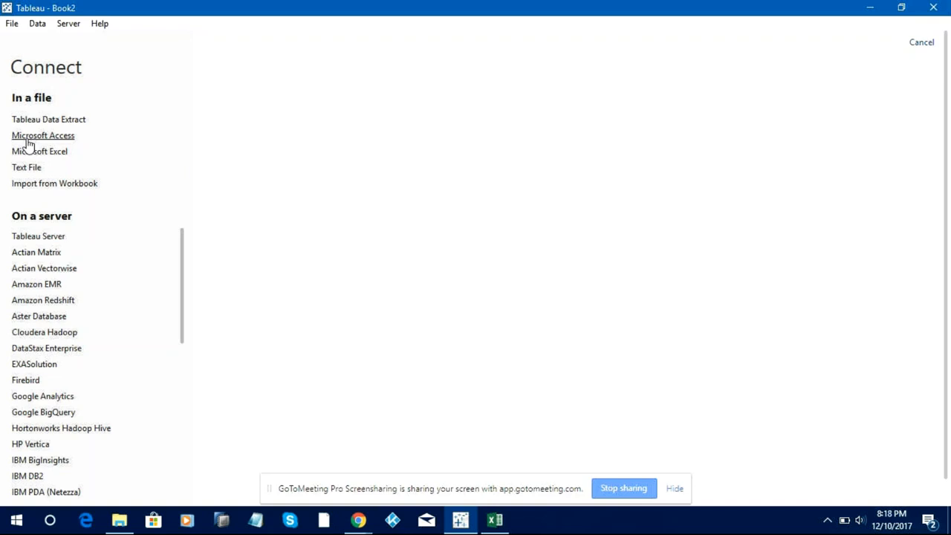
pyautogui.click(366, 522)
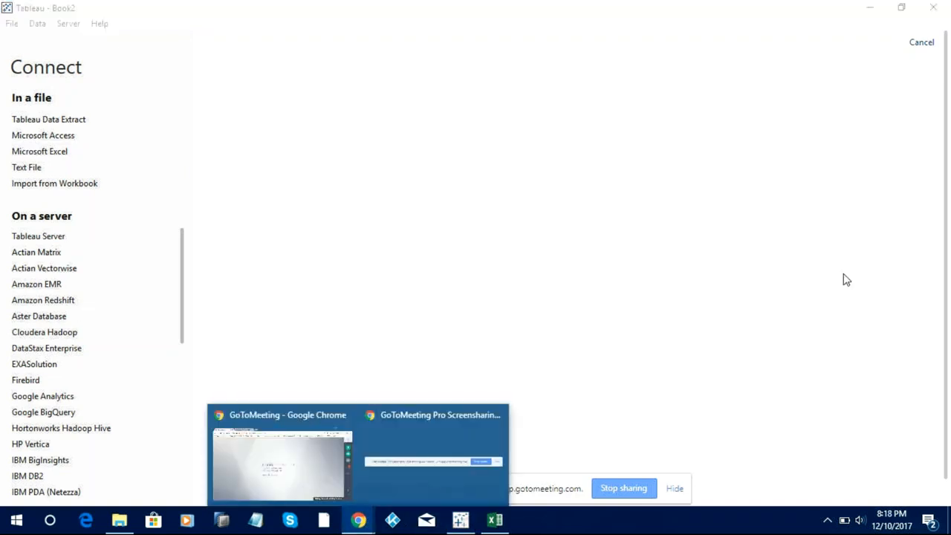
pyautogui.click(311, 431)
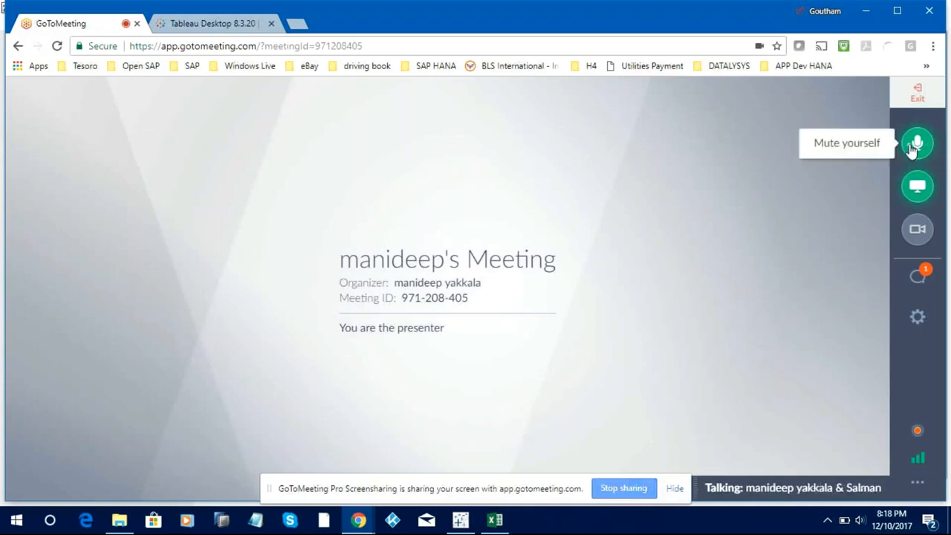
# Mute your own microphone in the GoToMeeting session and switch to Tableau
pyautogui.click(912, 148)
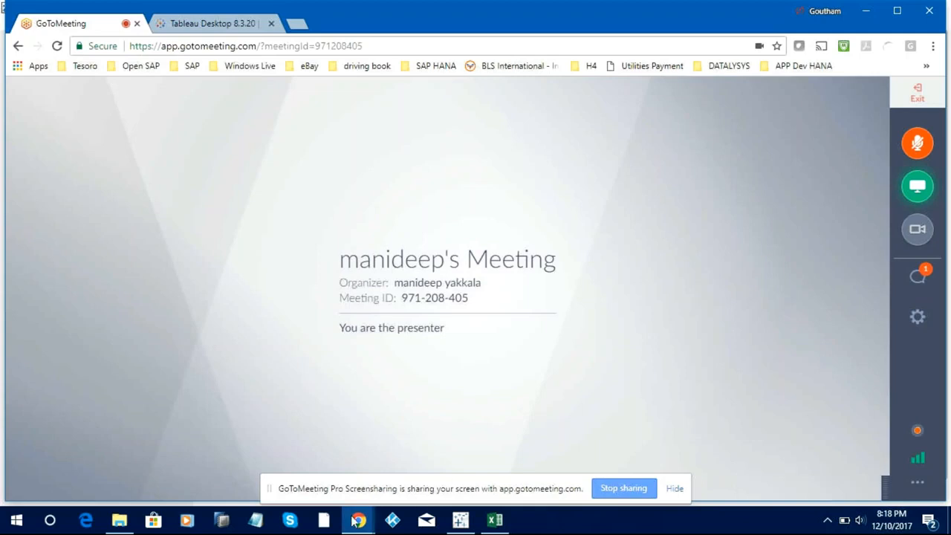
pyautogui.click(460, 522)
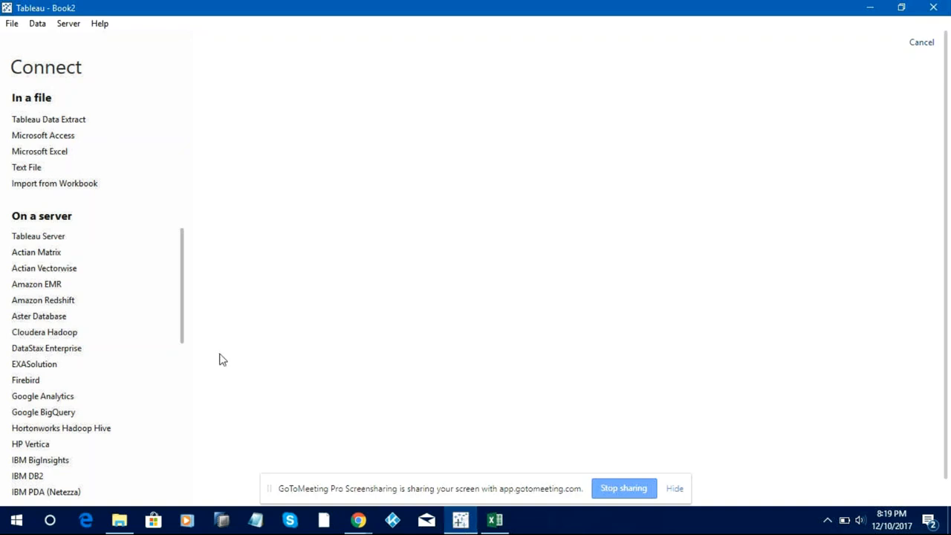
# Review the full list of server data sources on the Connect page, down to Other Databases (ODBC)
pyautogui.moveTo(183, 316); pyautogui.dragTo(190, 446)
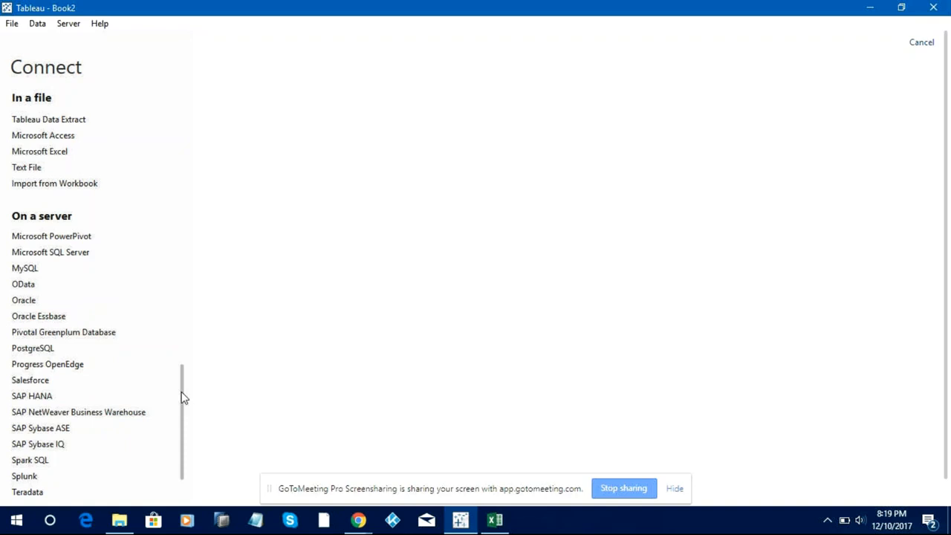
pyautogui.moveTo(185, 419); pyautogui.dragTo(188, 439)
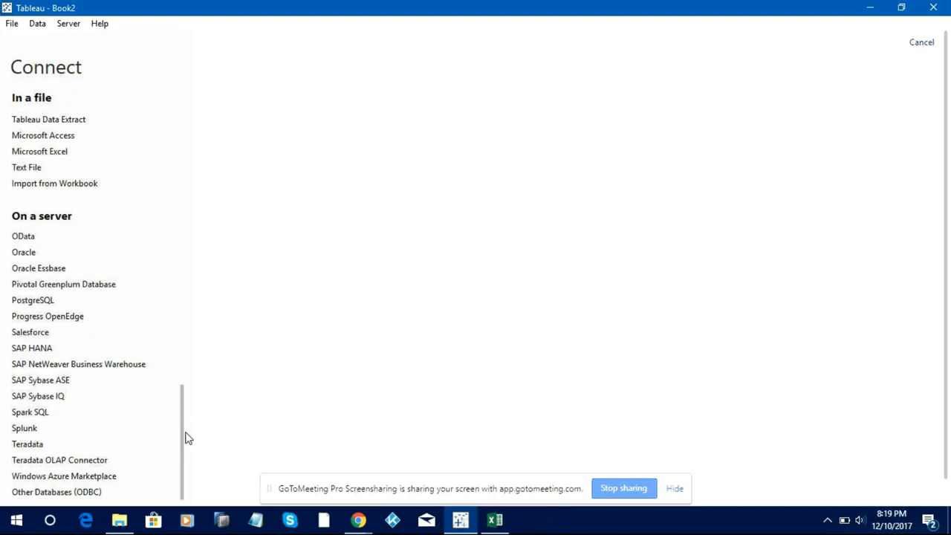
pyautogui.moveTo(188, 438); pyautogui.dragTo(179, 253)
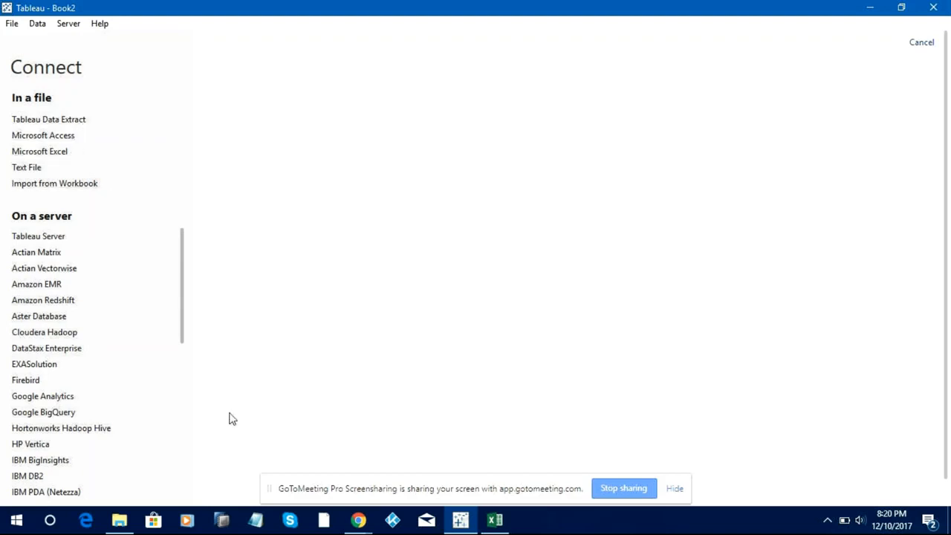
# Switch to the GoToMeeting window in Chrome to check the meeting controls, and return to Tableau
pyautogui.click(358, 521)
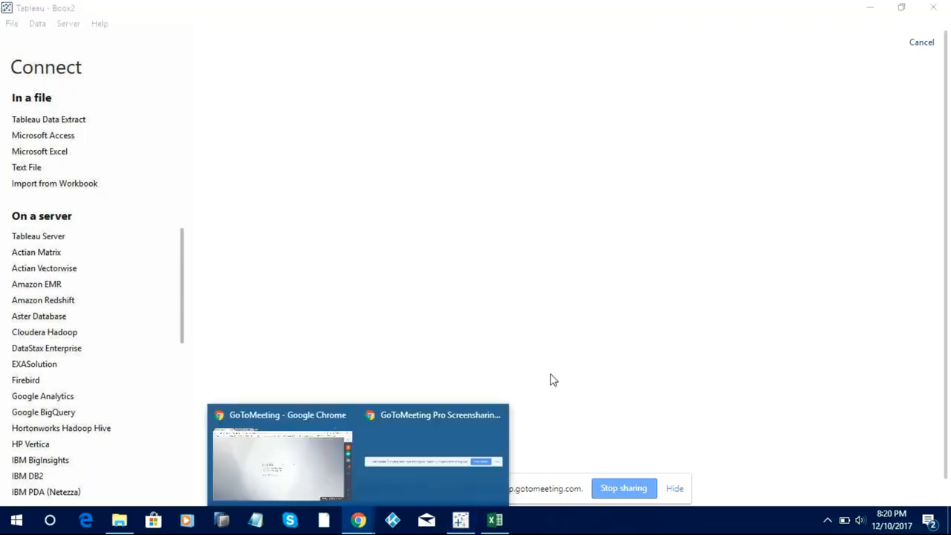
pyautogui.click(240, 480)
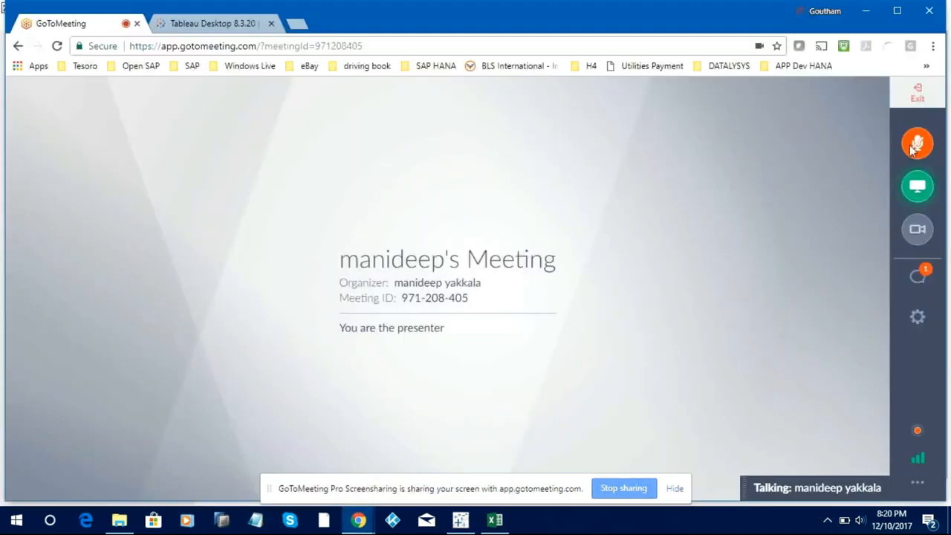
pyautogui.click(461, 521)
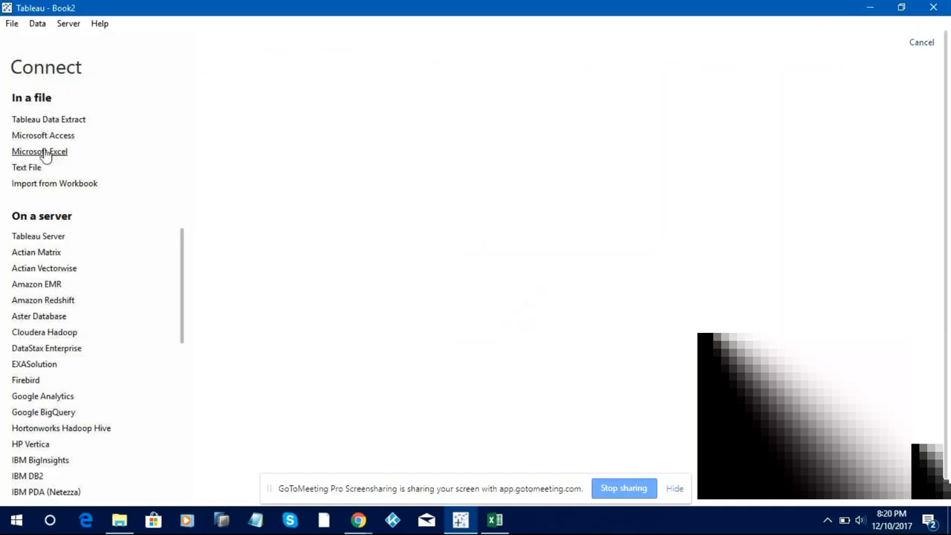
# Connect to the Microsoft Excel file Sample - Superstore Subset (Excel) and add its Orders sheet to the data source canvas
pyautogui.click(41, 152)
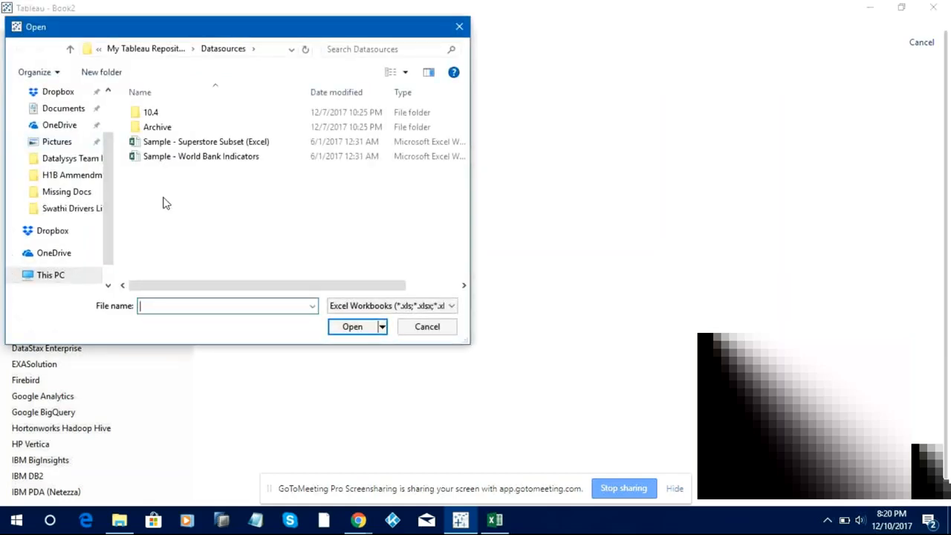
pyautogui.click(188, 146)
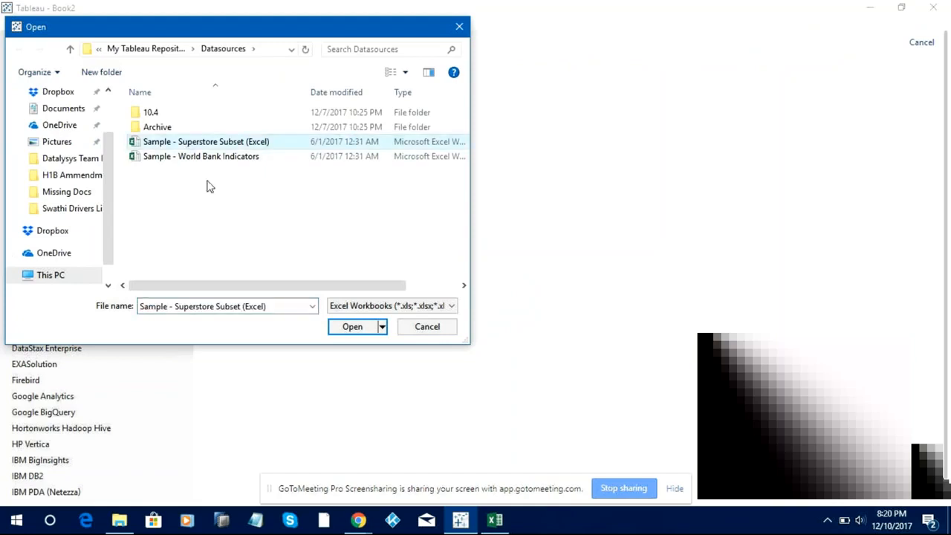
pyautogui.click(346, 328)
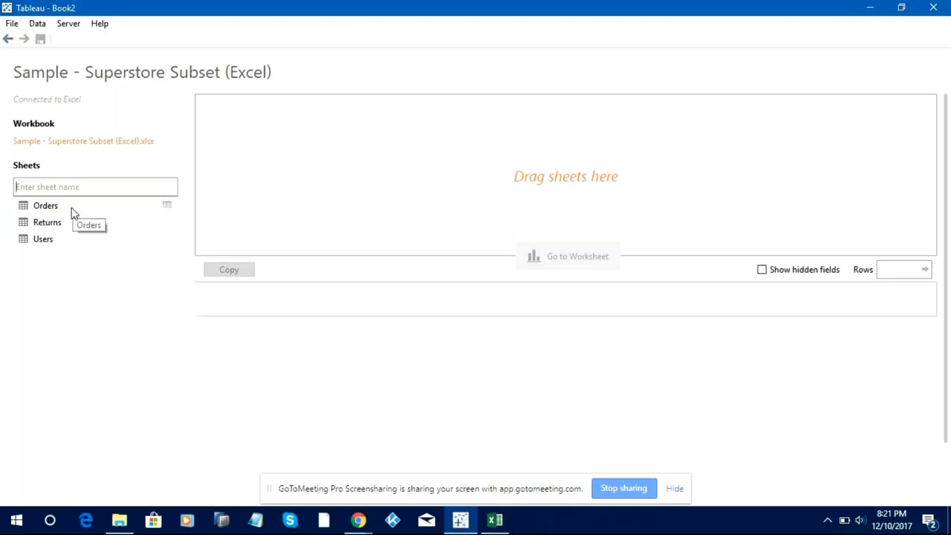
pyautogui.moveTo(72, 212); pyautogui.dragTo(258, 161)
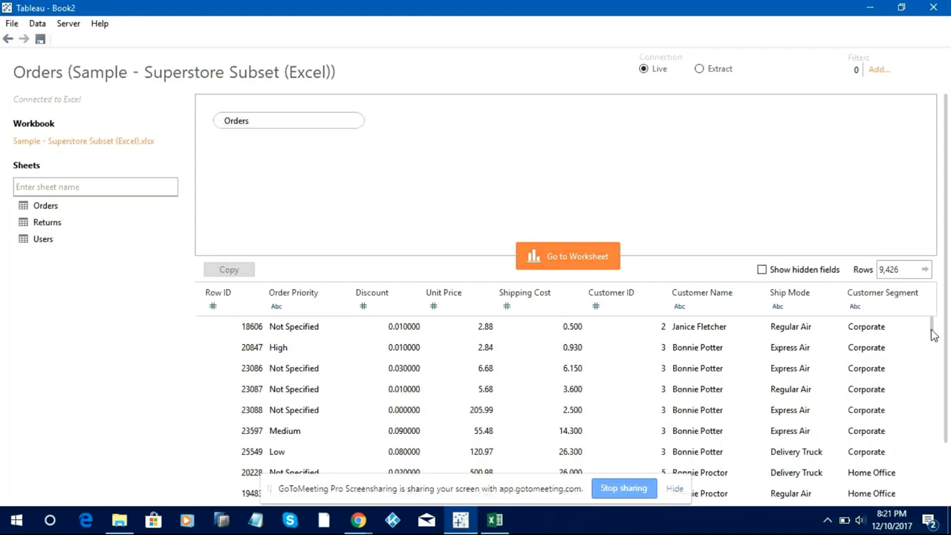
# Examine the Orders rows in the data preview and reload the preview rows
pyautogui.moveTo(934, 335); pyautogui.dragTo(934, 370)
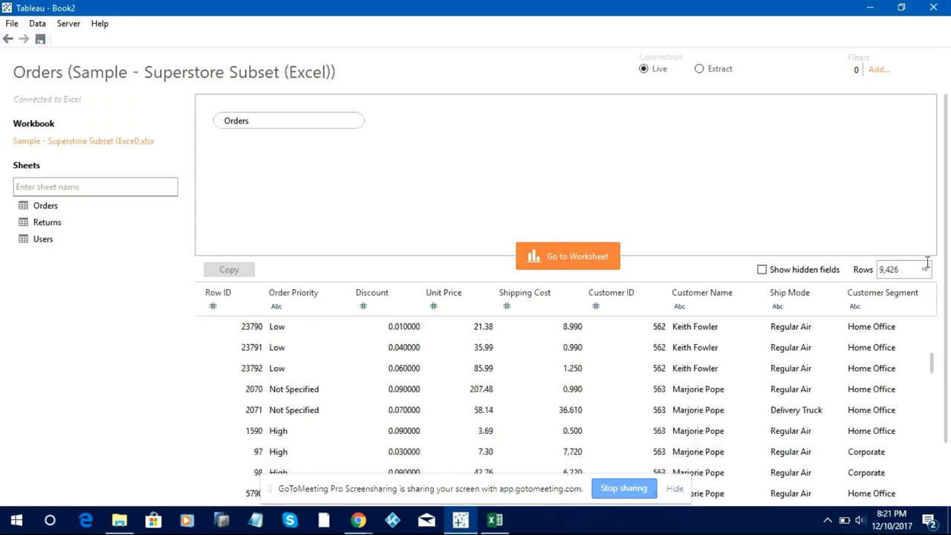
pyautogui.click(926, 272)
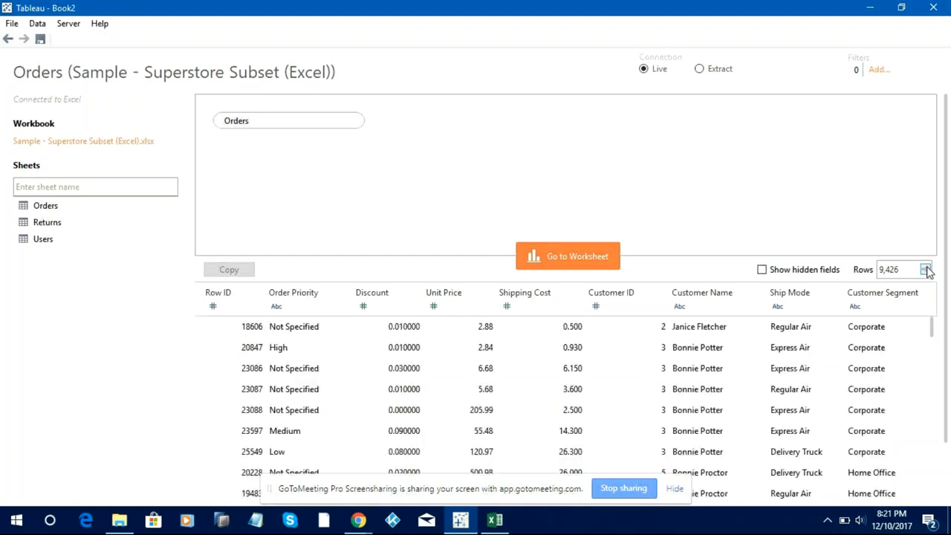
pyautogui.click(926, 272)
pyautogui.moveTo(935, 332); pyautogui.dragTo(936, 337)
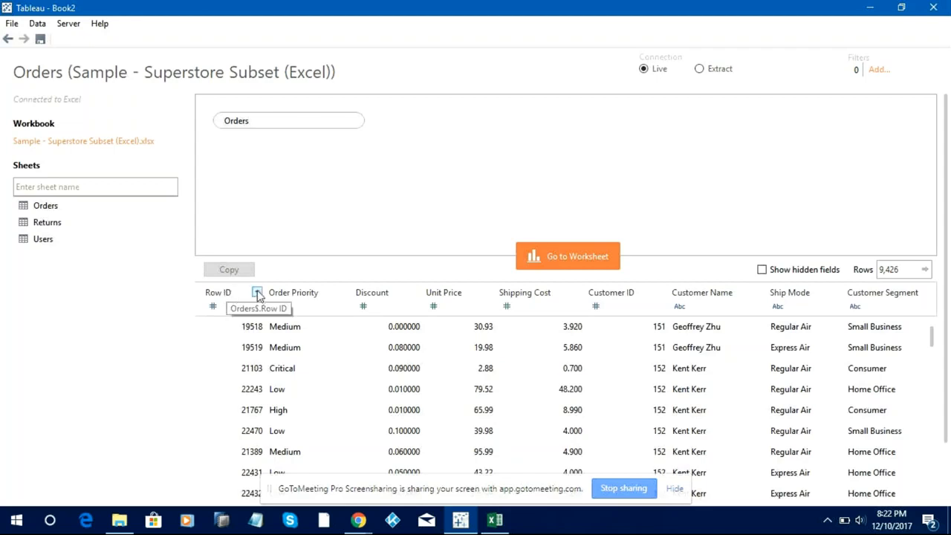
# Rename the Row ID field in the Orders data preview to RID
pyautogui.click(257, 293)
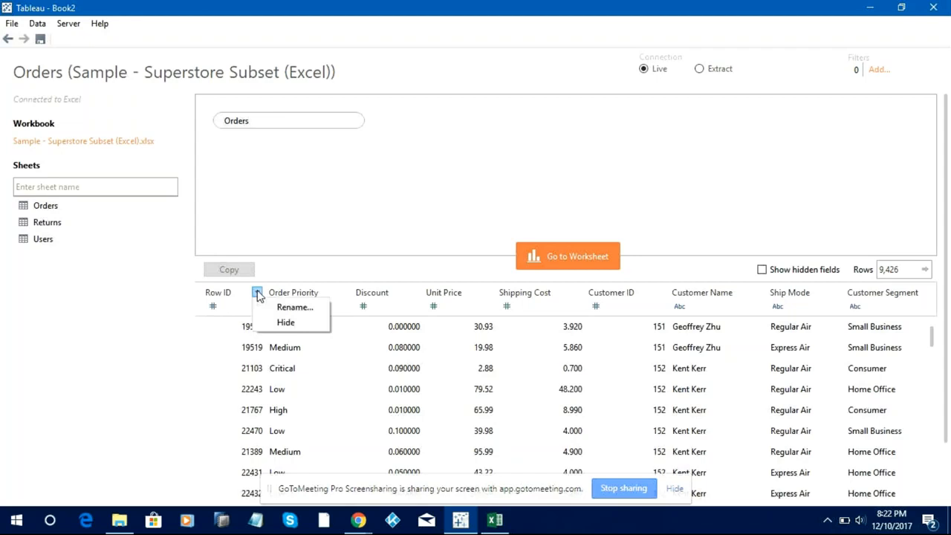
pyautogui.click(302, 311)
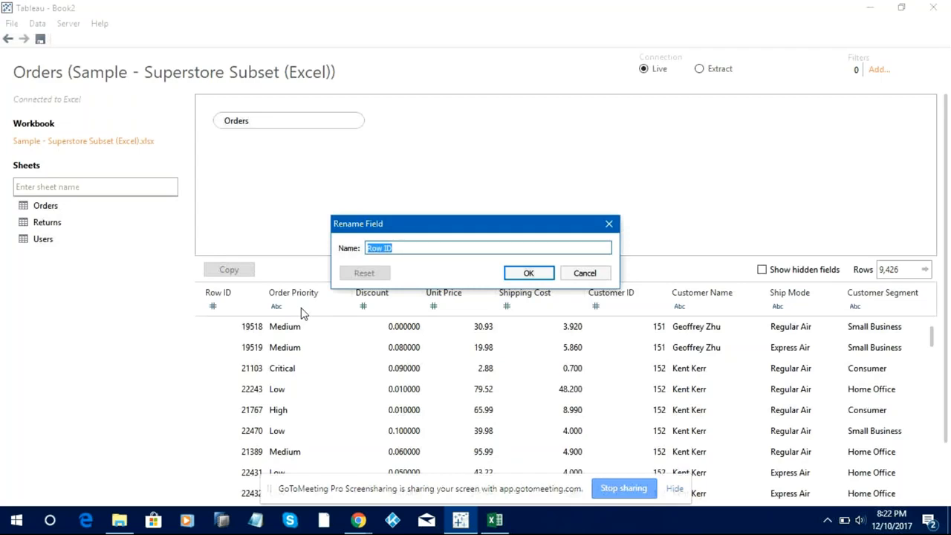
pyautogui.write('RID')
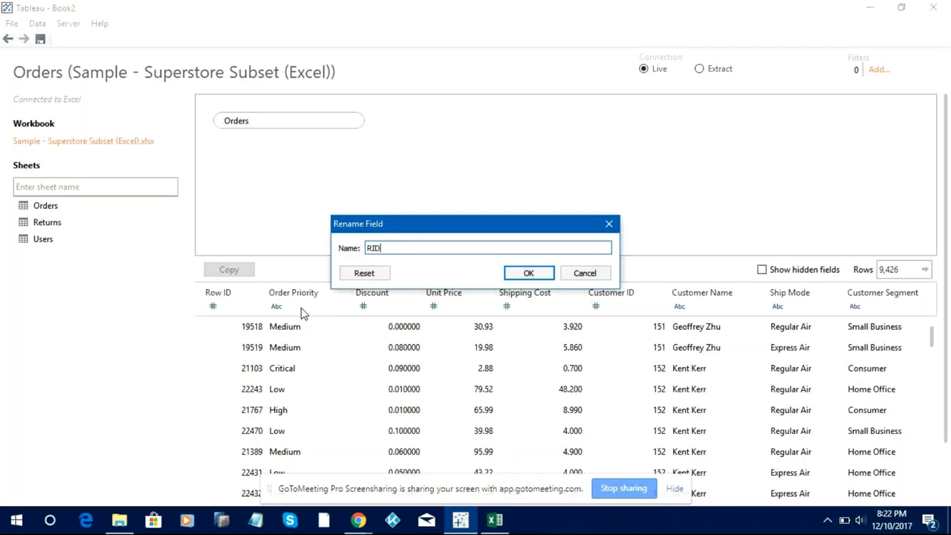
pyautogui.click(518, 281)
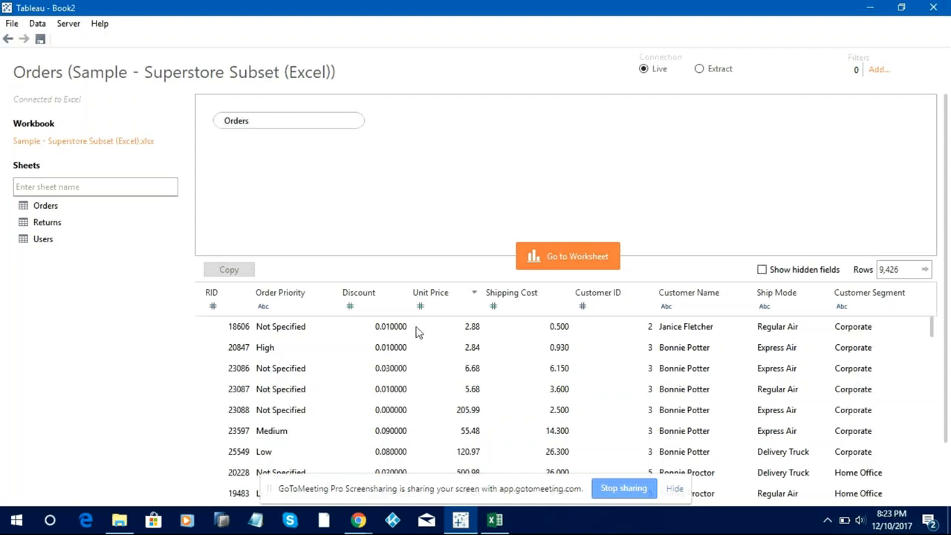
# Switch to Excel and examine the original column headers on the Orders sheet of the sample workbook
pyautogui.click(485, 521)
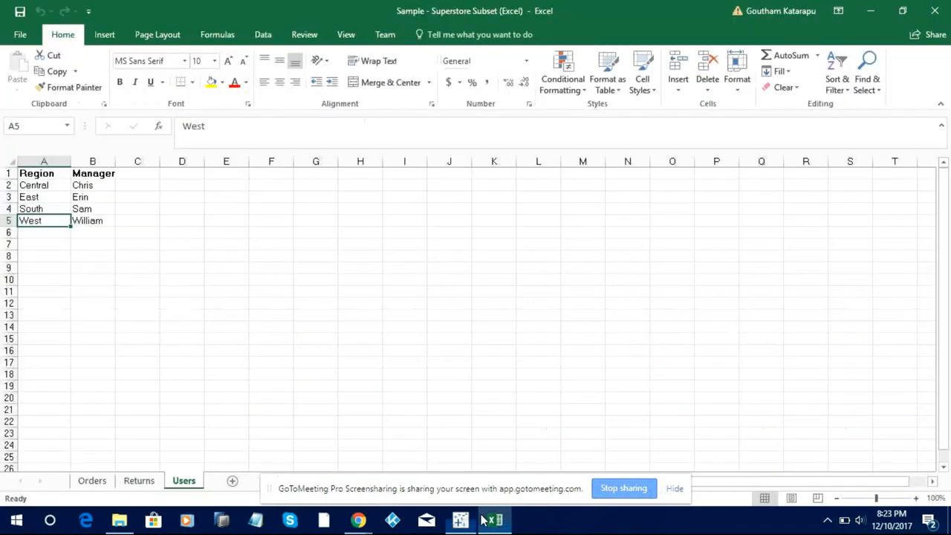
pyautogui.click(83, 483)
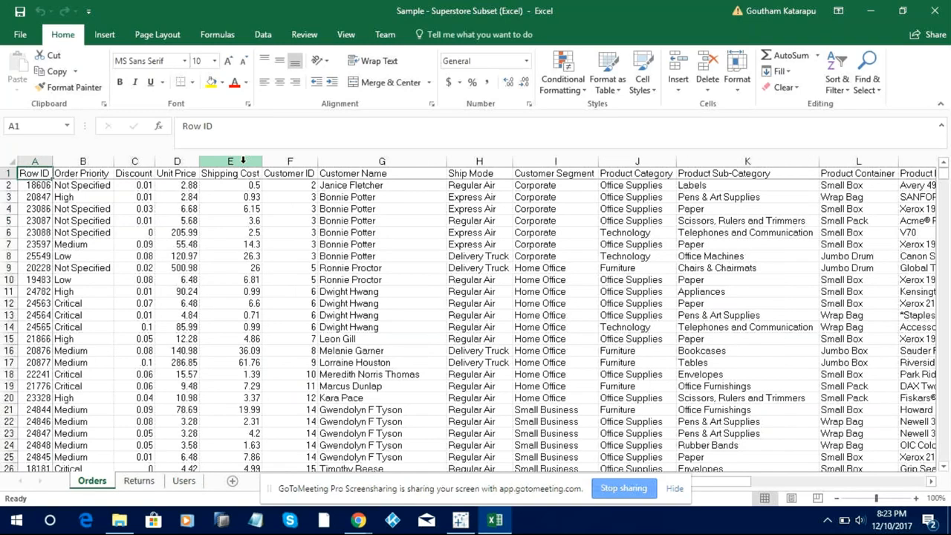
pyautogui.rightClick(158, 204)
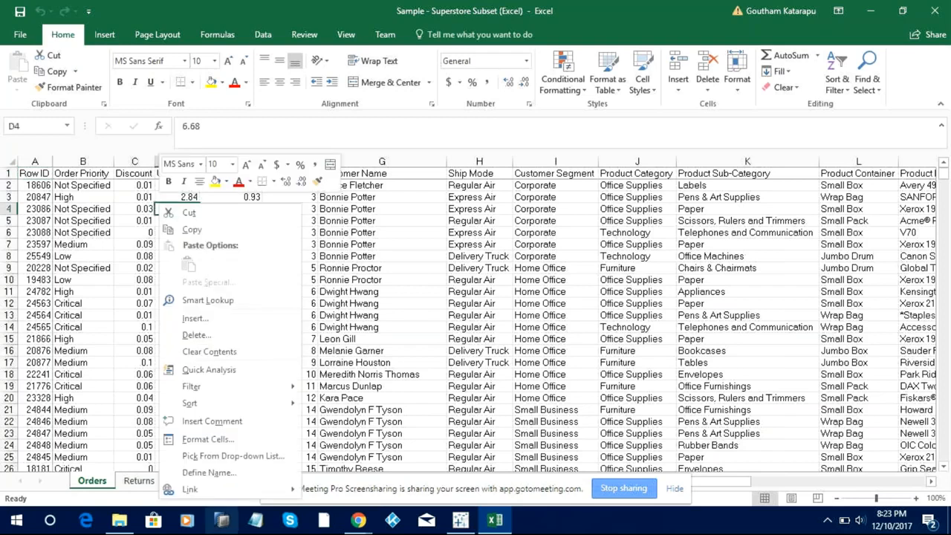
pyautogui.click(380, 341)
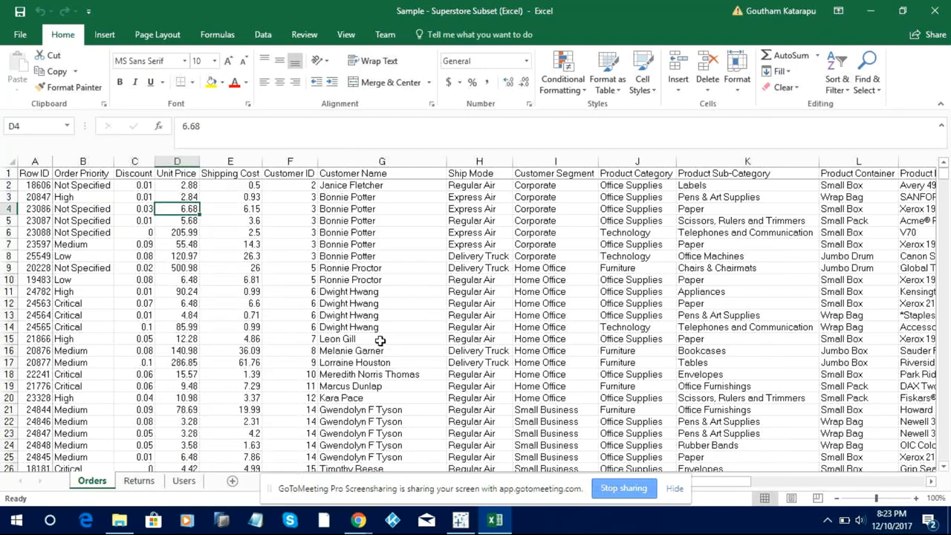
# Switch to Tableau and reset the RID field to its original name, Row ID
pyautogui.click(458, 521)
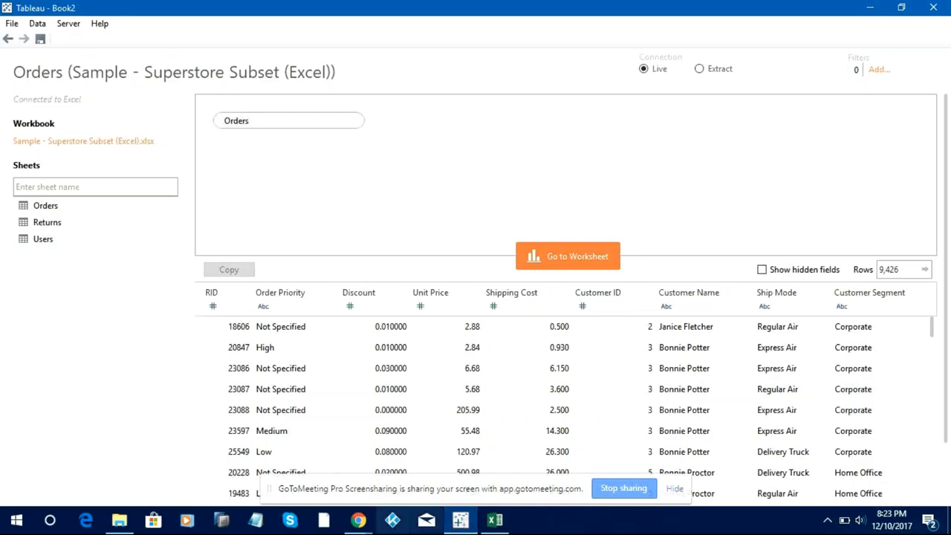
pyautogui.click(244, 293)
pyautogui.click(278, 307)
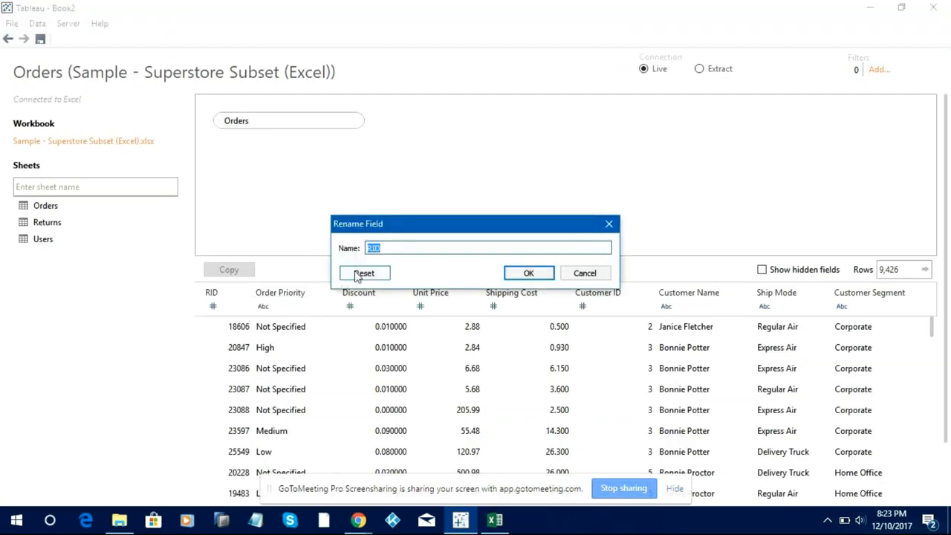
pyautogui.write('Row ID')
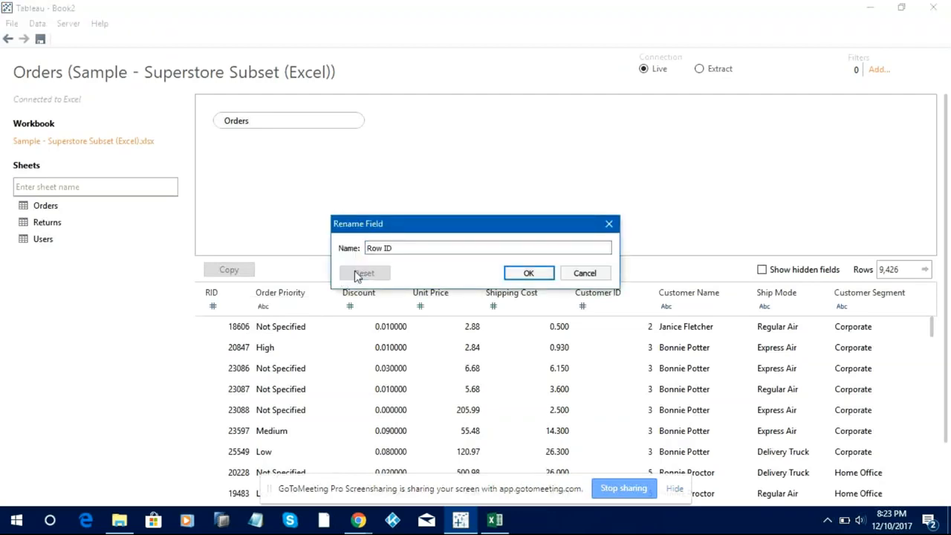
pyautogui.click(530, 274)
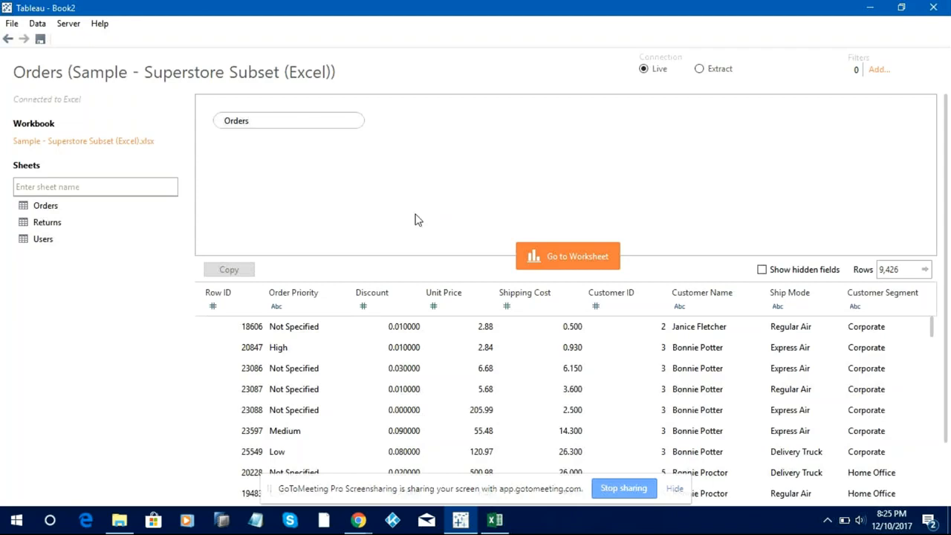
# Hide the Row ID field in the Orders preview and turn on Show hidden fields
pyautogui.click(257, 293)
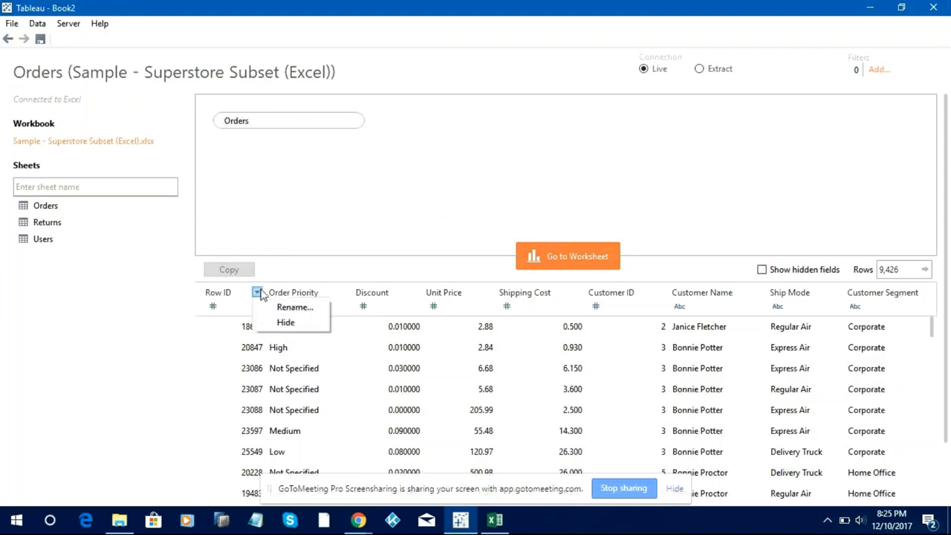
pyautogui.click(285, 324)
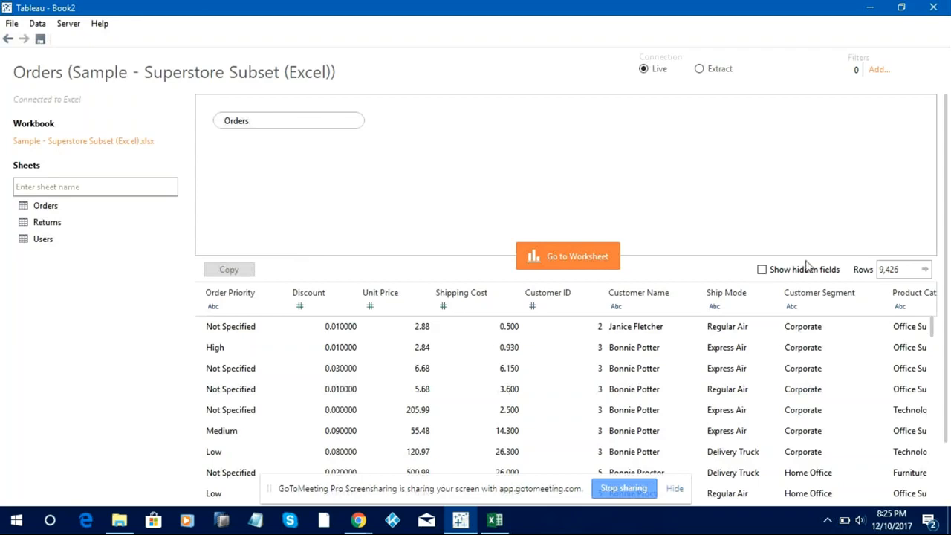
pyautogui.click(763, 272)
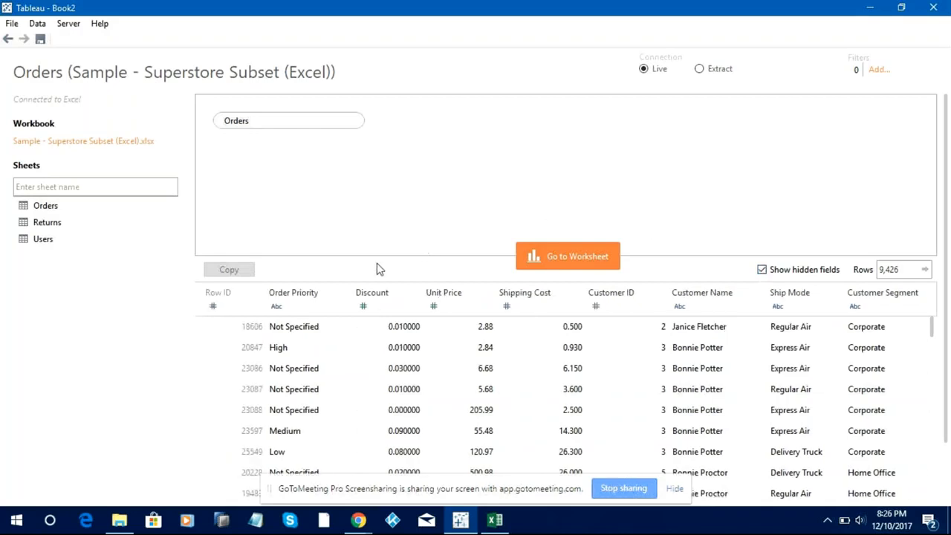
# Unhide the dimmed Row ID field in the Orders preview
pyautogui.moveTo(219, 301)
pyautogui.click(256, 292)
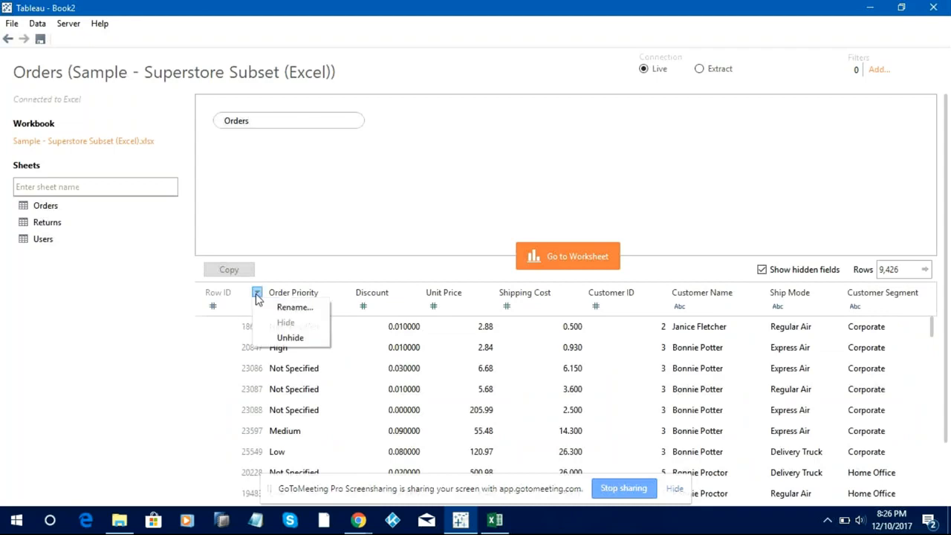
pyautogui.click(289, 338)
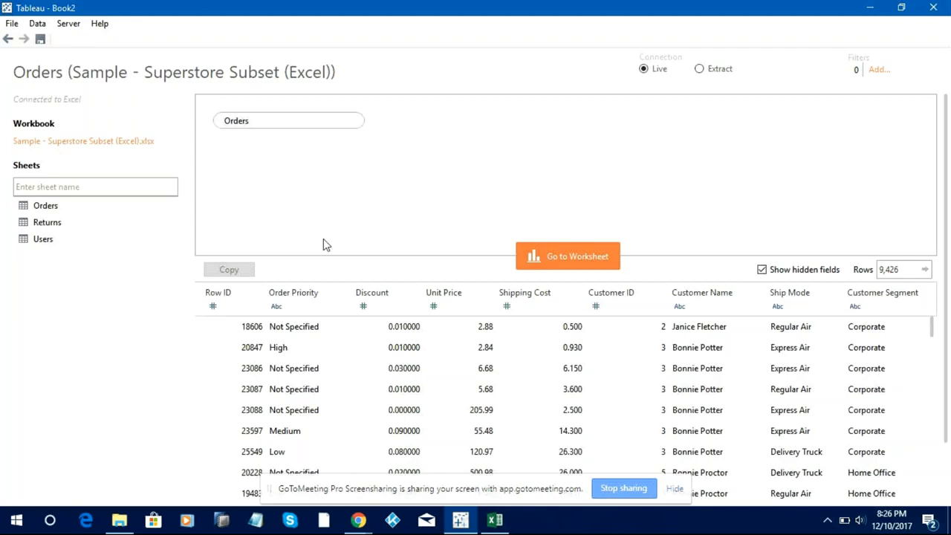
# Hide the Row ID, Order Priority, Discount and Unit Price fields together in the Orders preview
pyautogui.click(231, 297)
pyautogui.keyDown('shift'); pyautogui.click(302, 310); pyautogui.keyUp('shift')
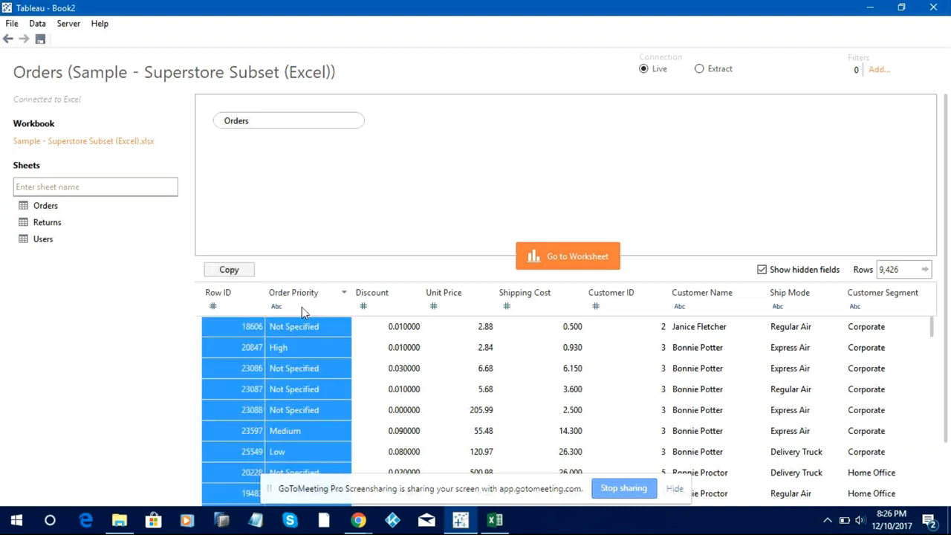
pyautogui.keyDown('shift'); pyautogui.click(388, 311); pyautogui.keyUp('shift')
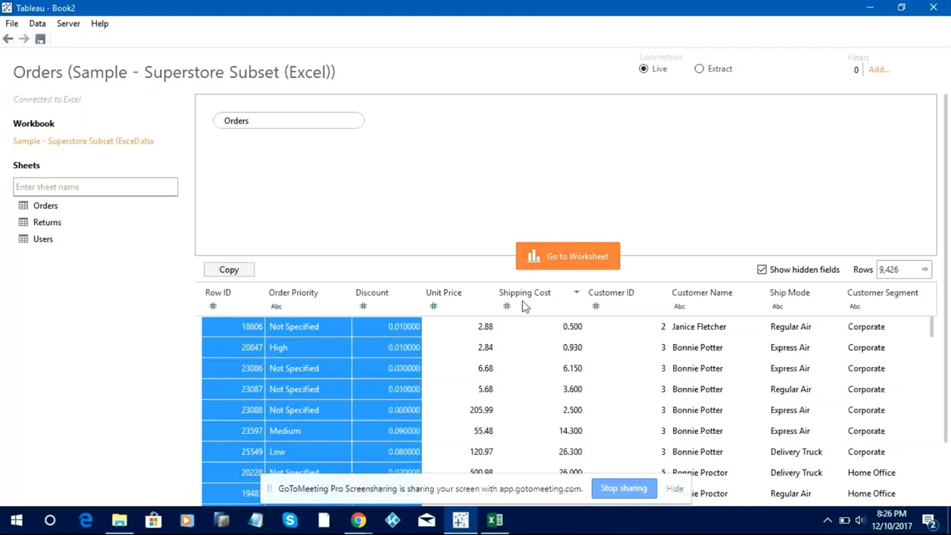
pyautogui.keyDown('shift'); pyautogui.click(472, 304); pyautogui.keyUp('shift')
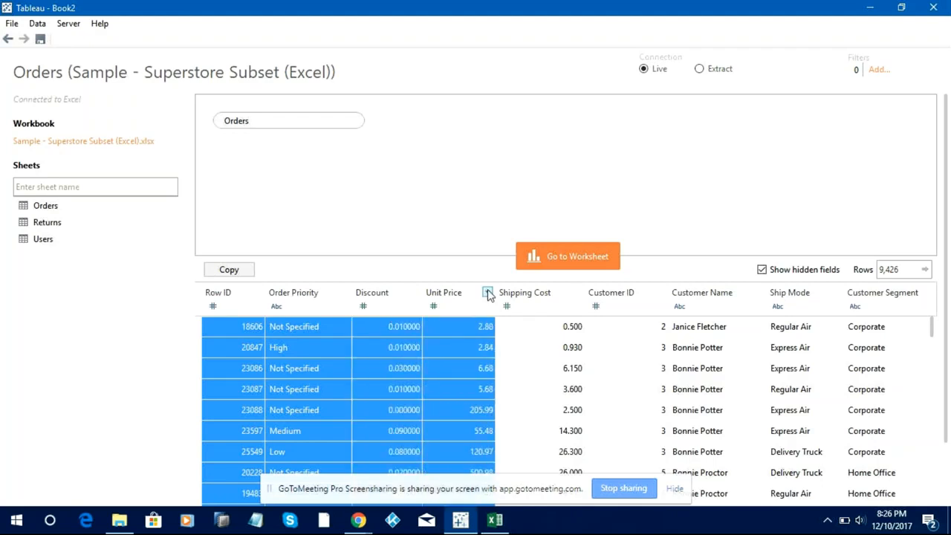
pyautogui.click(488, 295)
pyautogui.click(514, 307)
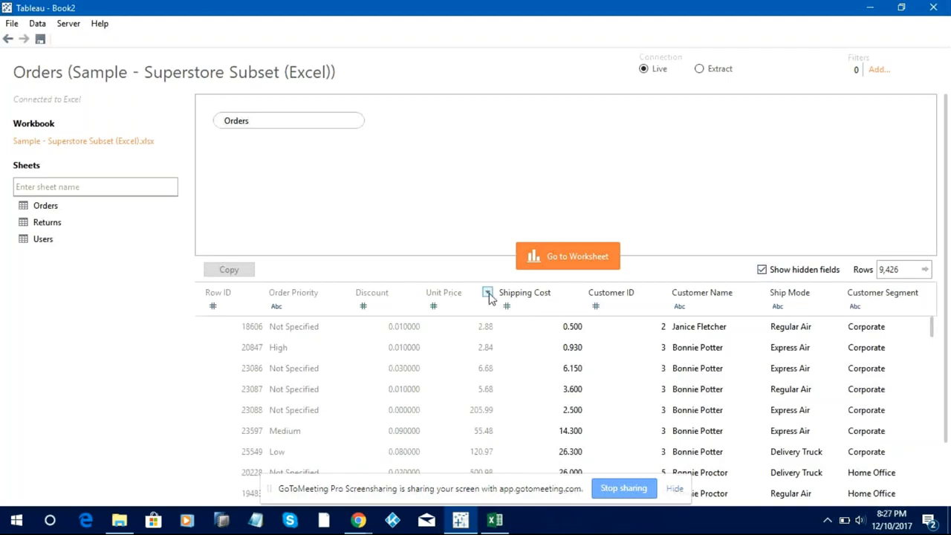
# Unhide the Unit Price field, and unhide the Row ID, Order Priority and Discount fields together in the Orders preview
pyautogui.click(488, 292)
pyautogui.click(512, 337)
pyautogui.click(238, 305)
pyautogui.keyDown('shift'); pyautogui.click(318, 311); pyautogui.keyUp('shift')
pyautogui.keyDown('shift'); pyautogui.click(381, 310); pyautogui.keyUp('shift')
pyautogui.click(413, 294)
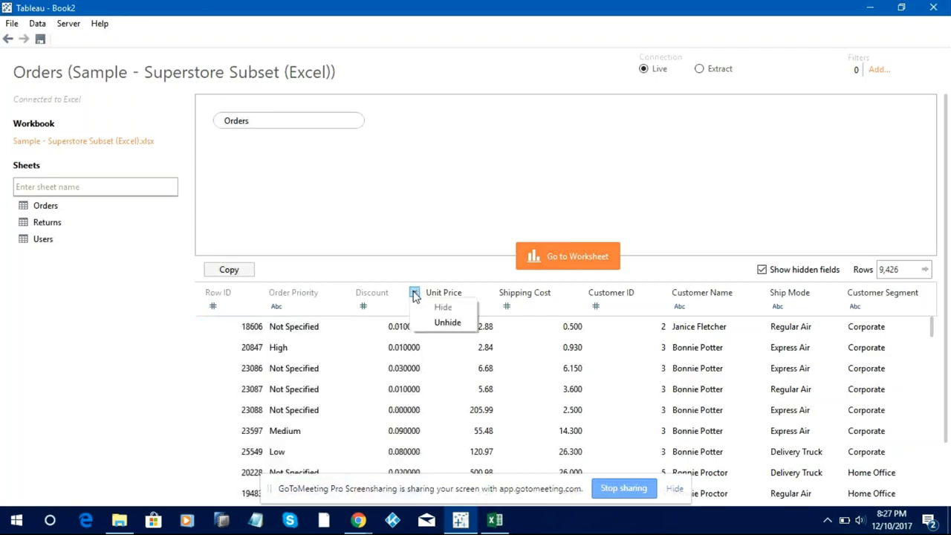
pyautogui.click(446, 322)
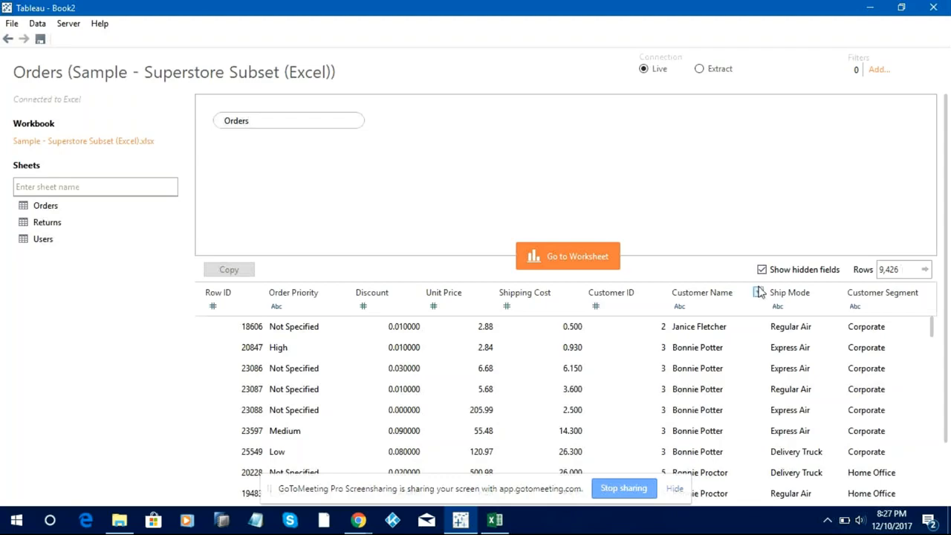
# Switch to Excel to view the Orders sheet of the sample Superstore workbook
pyautogui.click(496, 520)
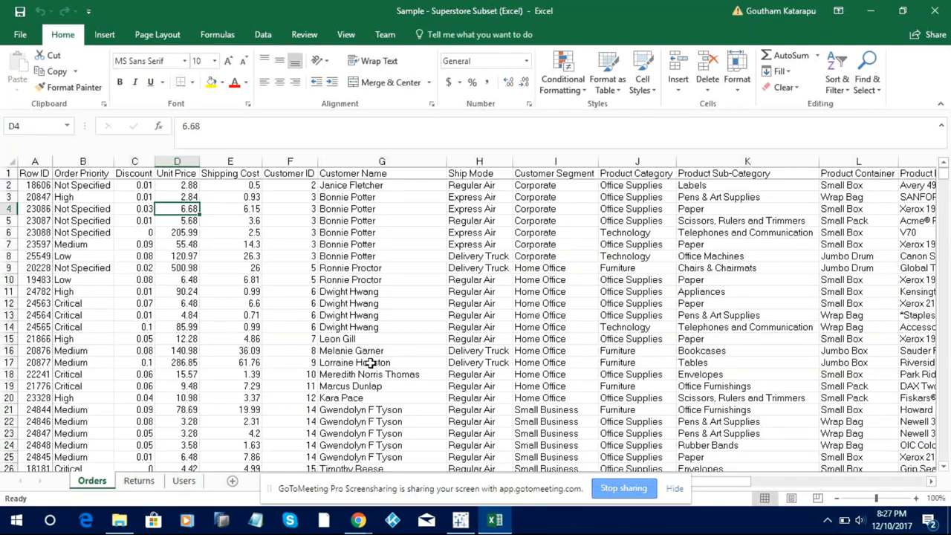
pyautogui.hotkey('ctrl', 'n')
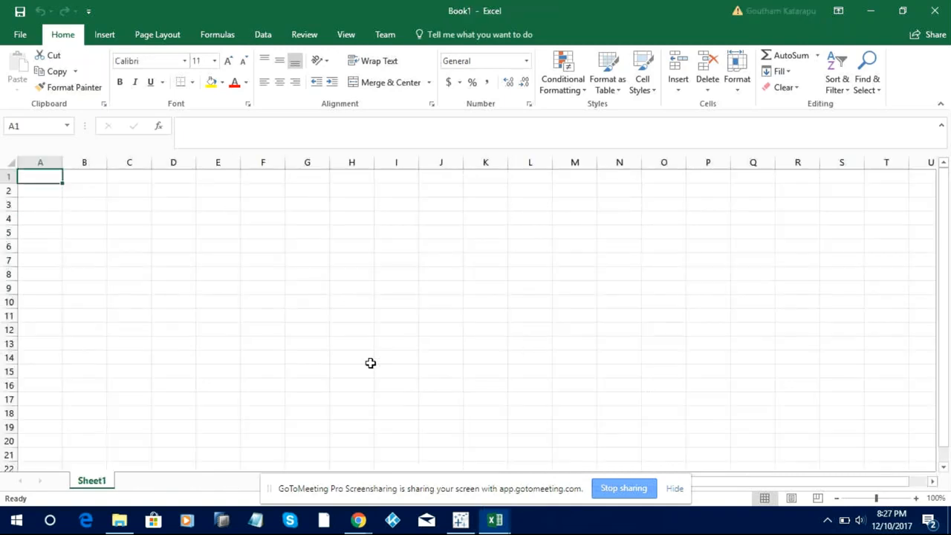
pyautogui.click(20, 37)
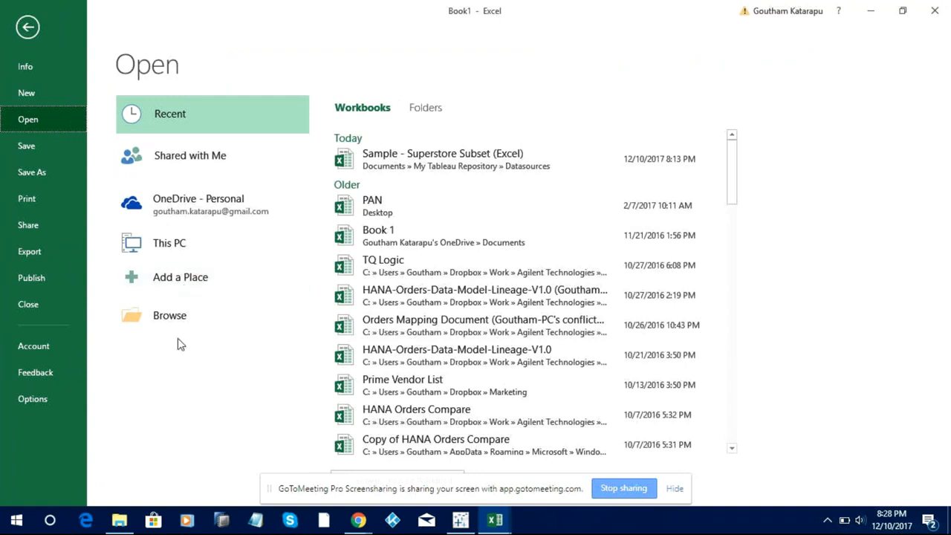
pyautogui.click(28, 26)
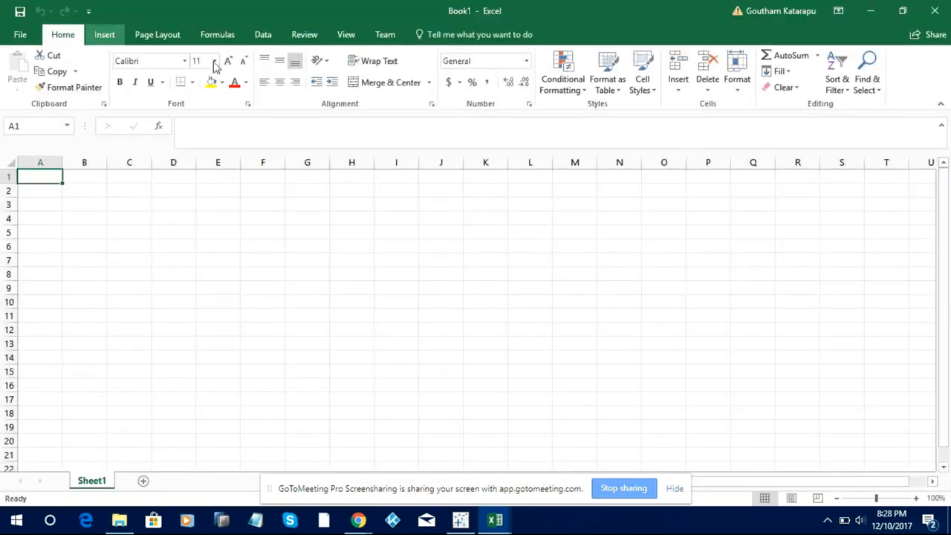
pyautogui.click(931, 15)
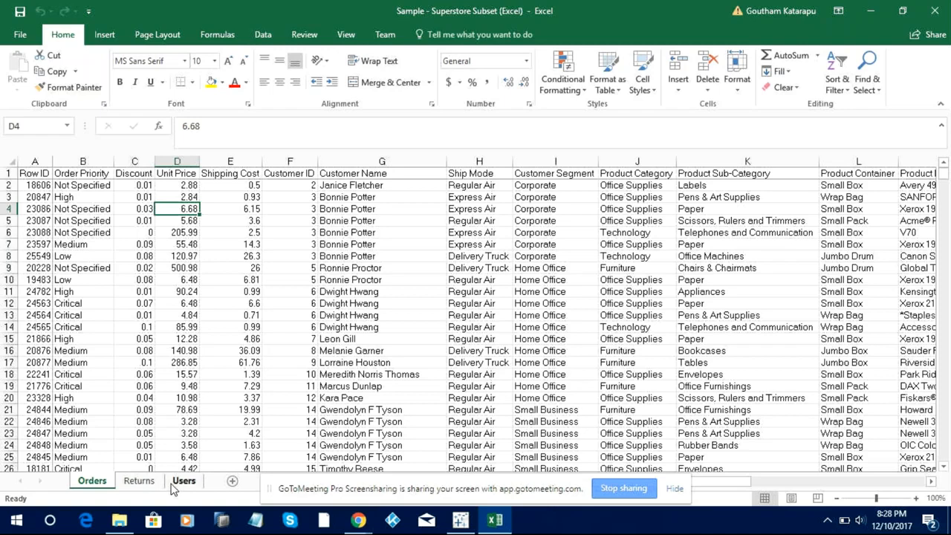
# Jump to the last data row of the Unit Price column on the Orders sheet and hide the screen-sharing notice
pyautogui.hotkey('shift', 'Down')
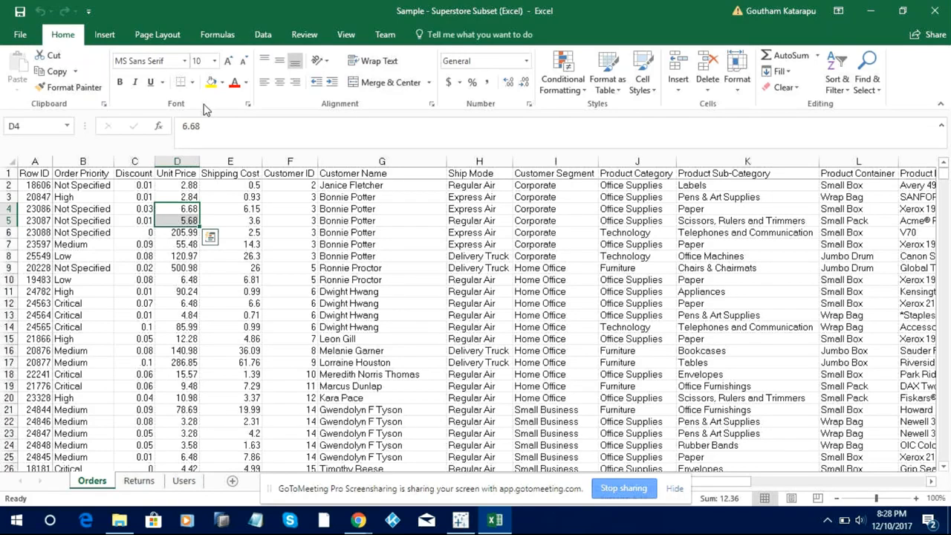
pyautogui.hotkey('ctrl', 'Down')
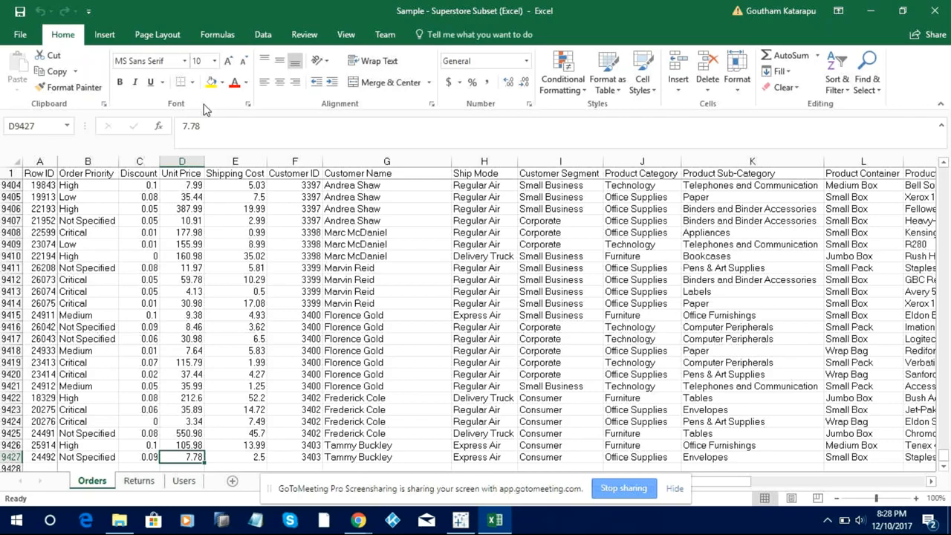
pyautogui.click(674, 491)
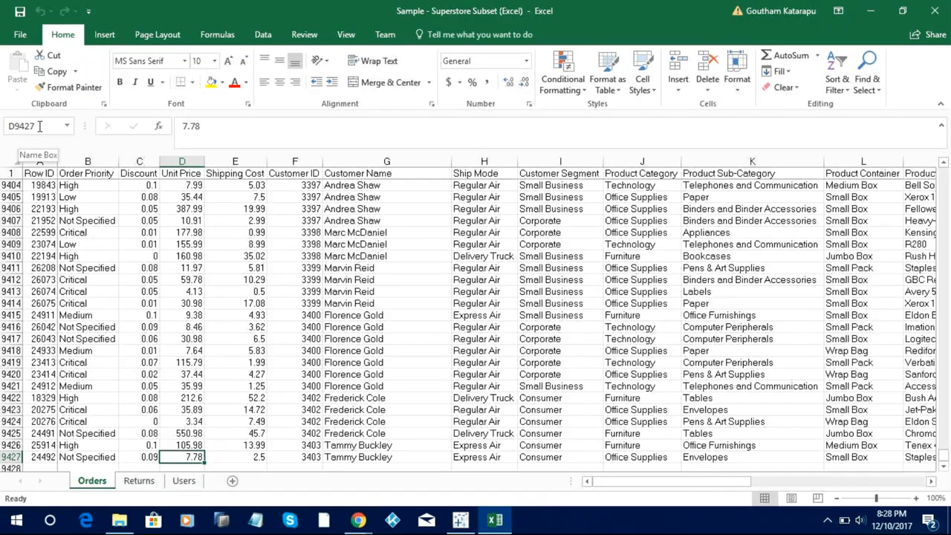
# Switch to Tableau and limit the Orders data preview to 5 rows
pyautogui.click(461, 520)
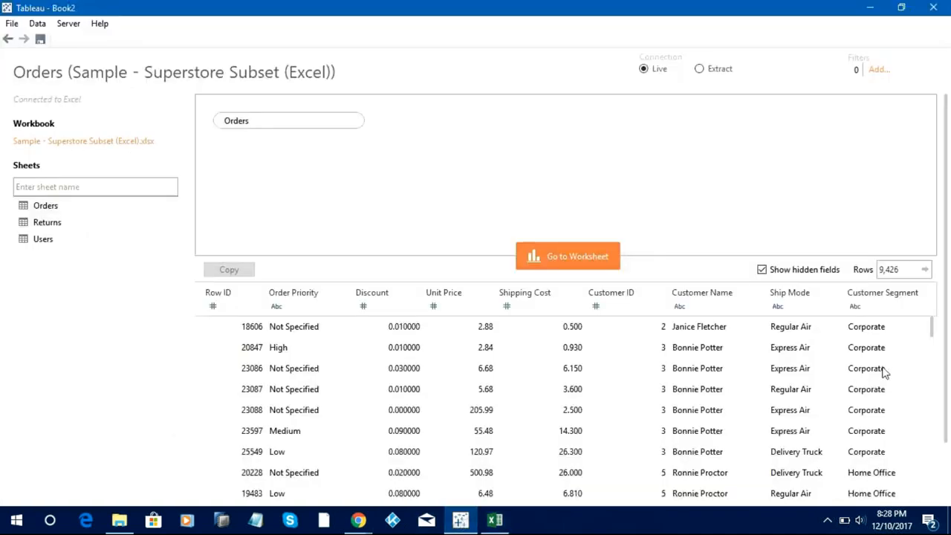
pyautogui.click(904, 272)
pyautogui.write('5')
pyautogui.press('Return')
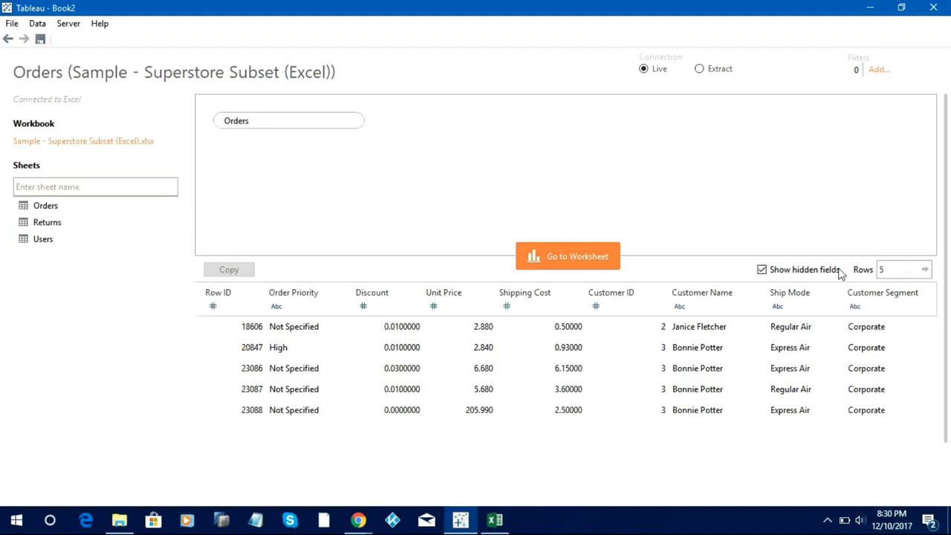
# Turn off Show hidden fields and set the Orders preview row limit to 10,000
pyautogui.doubleClick(897, 269)
pyautogui.write('10000')
pyautogui.click(835, 271)
pyautogui.click(761, 270)
pyautogui.click(838, 271)
pyautogui.doubleClick(892, 268)
pyautogui.press('BackSpace')
pyautogui.write('10000')
pyautogui.press('Return')
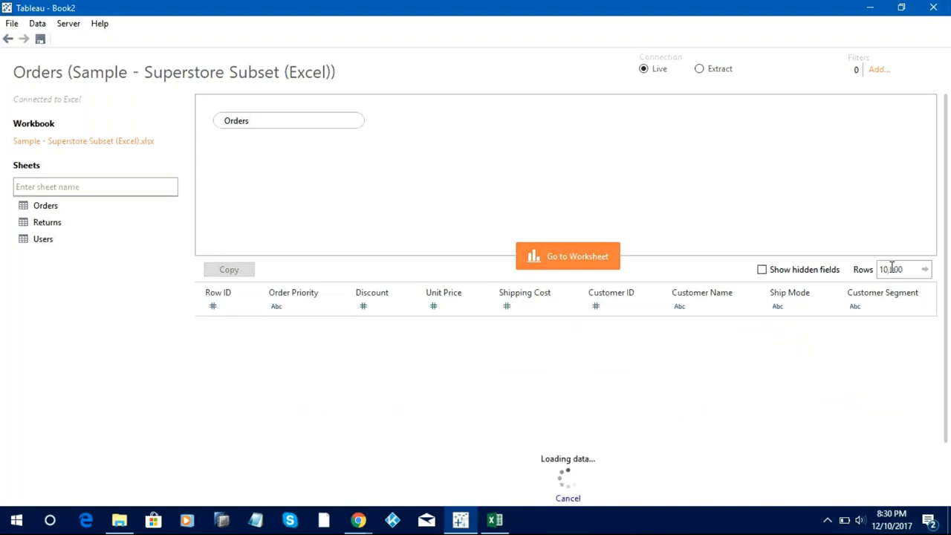
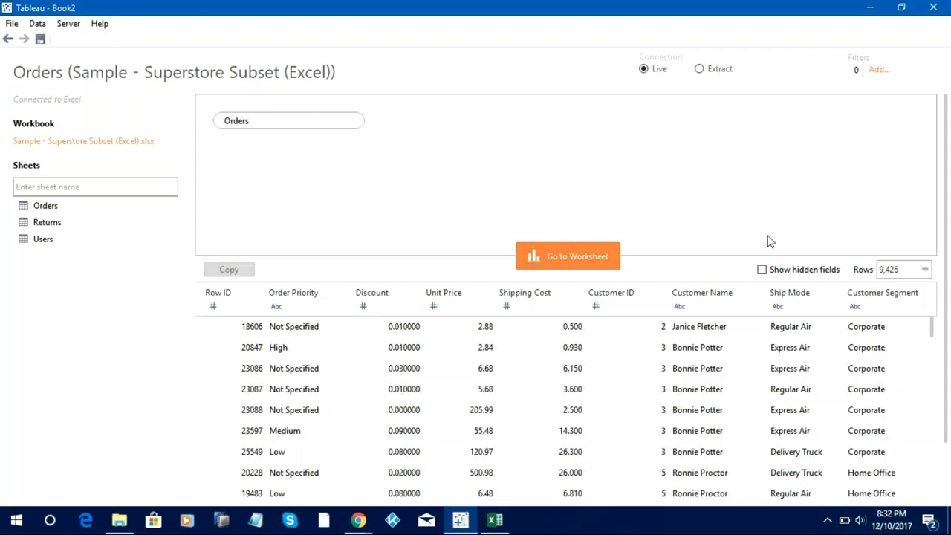
# Add a data source filter on Ship Mode that keeps only Delivery Truck
pyautogui.click(877, 71)
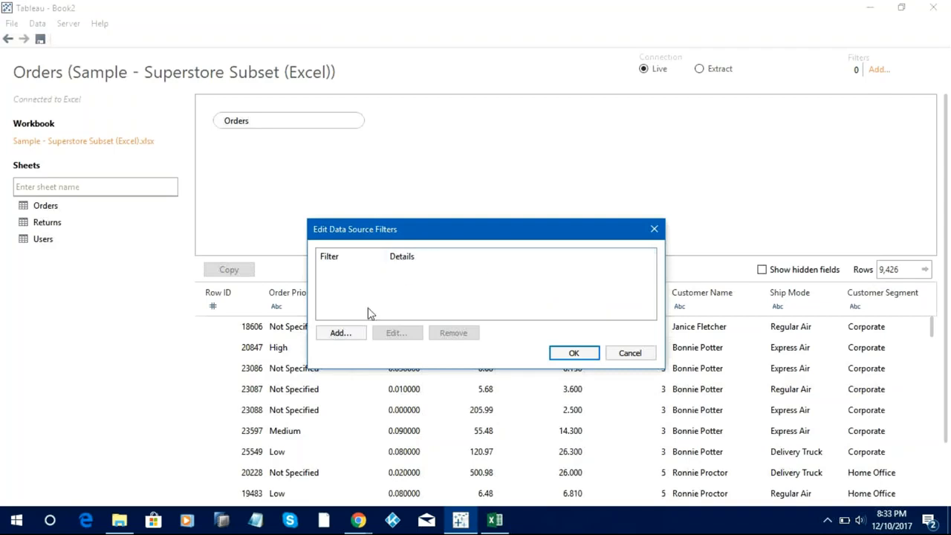
pyautogui.click(341, 333)
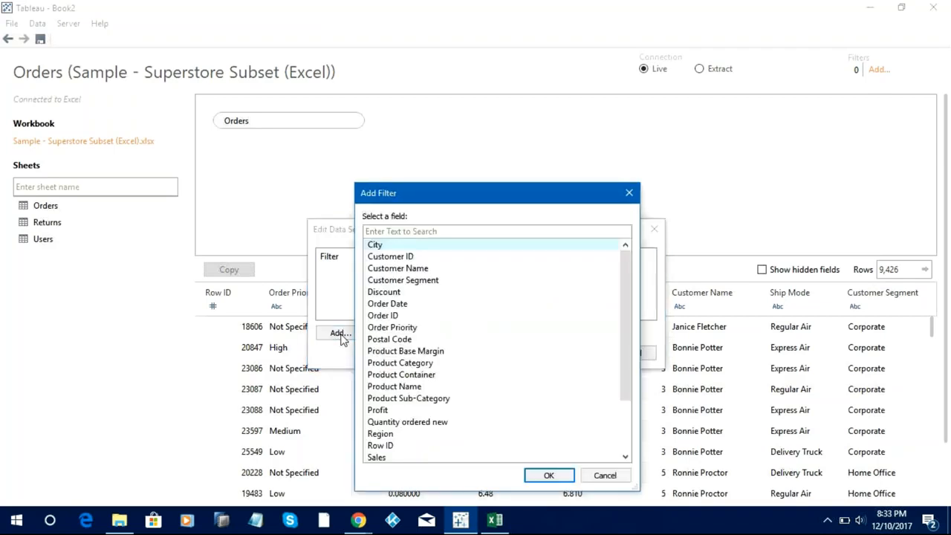
pyautogui.write('ship')
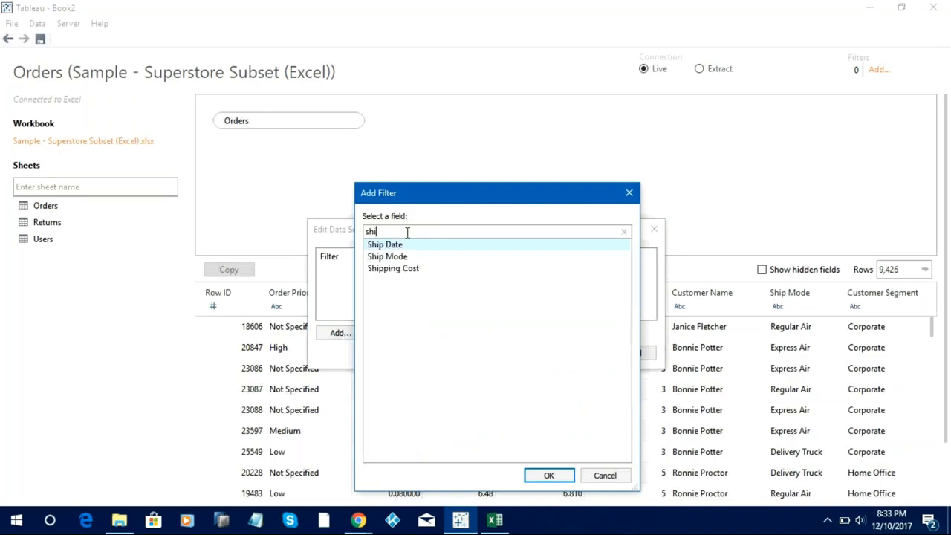
pyautogui.click(387, 256)
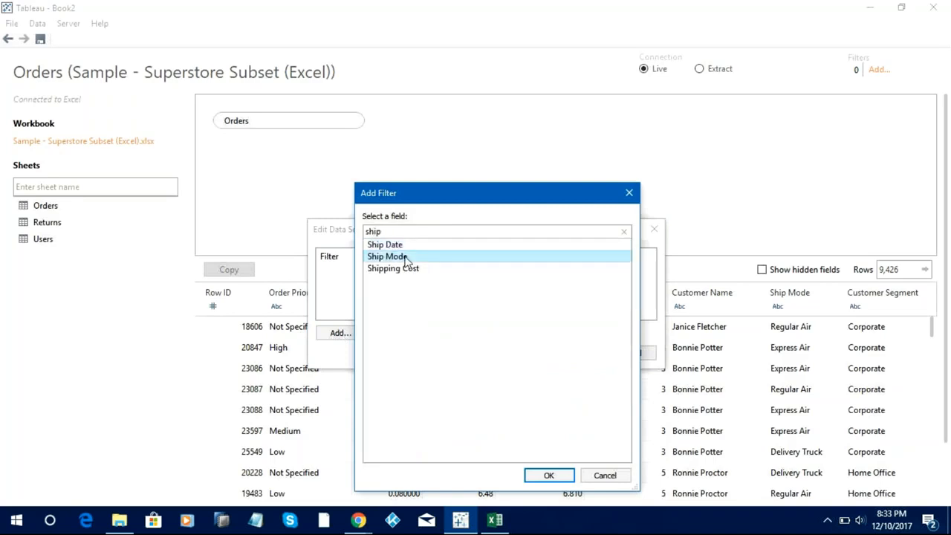
pyautogui.click(554, 481)
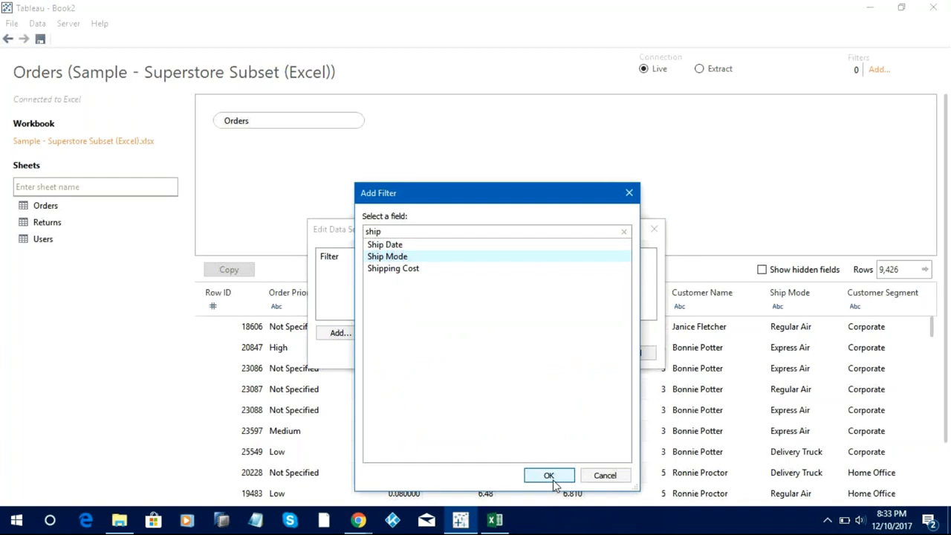
pyautogui.click(351, 197)
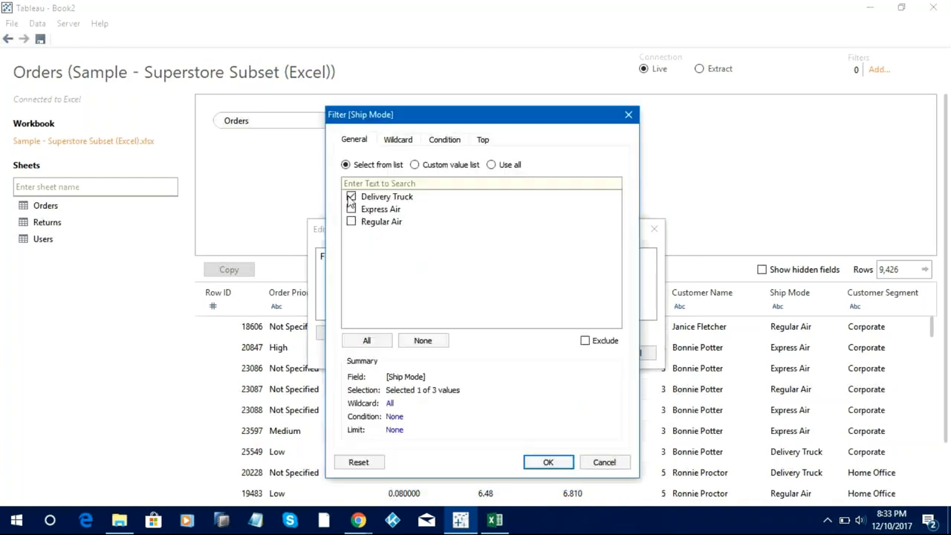
pyautogui.click(550, 463)
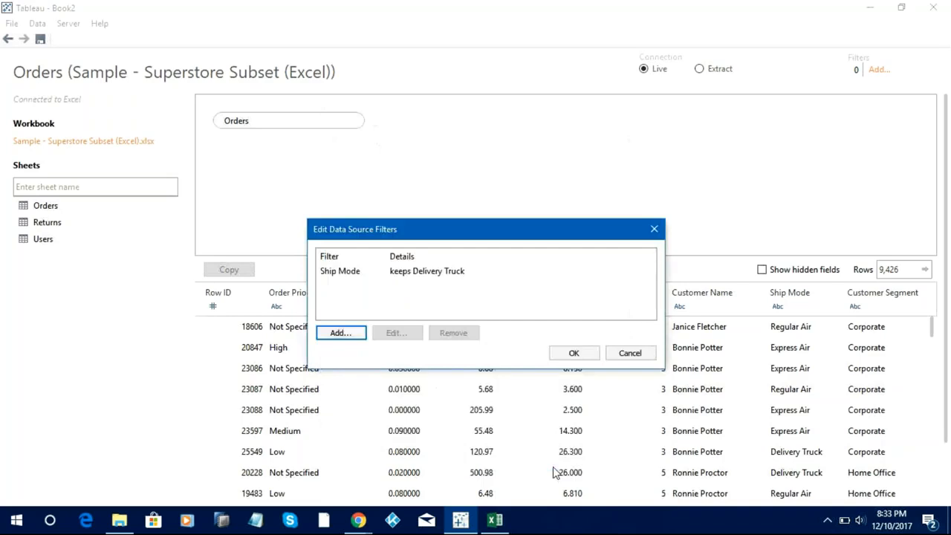
pyautogui.click(575, 354)
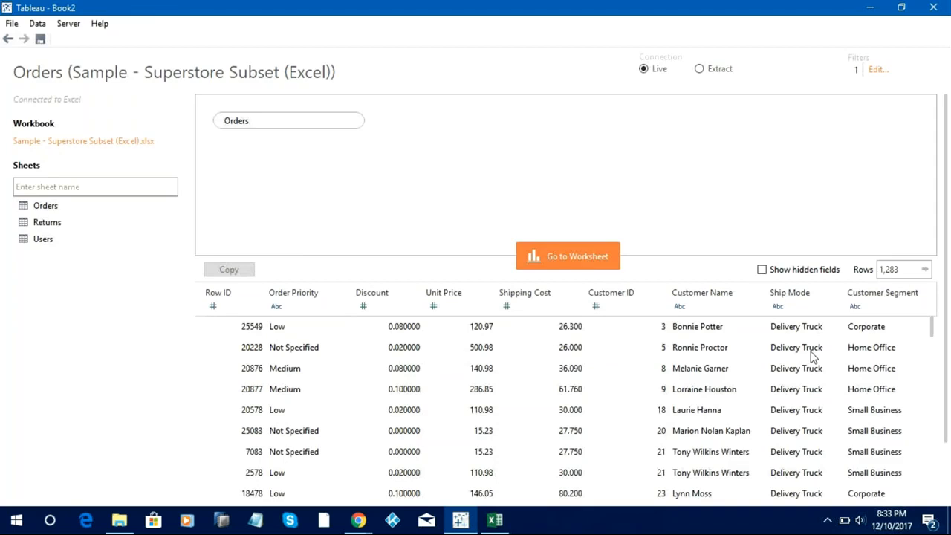
# Add a second data source filter on Customer Segment that keeps only Corporate
pyautogui.click(876, 71)
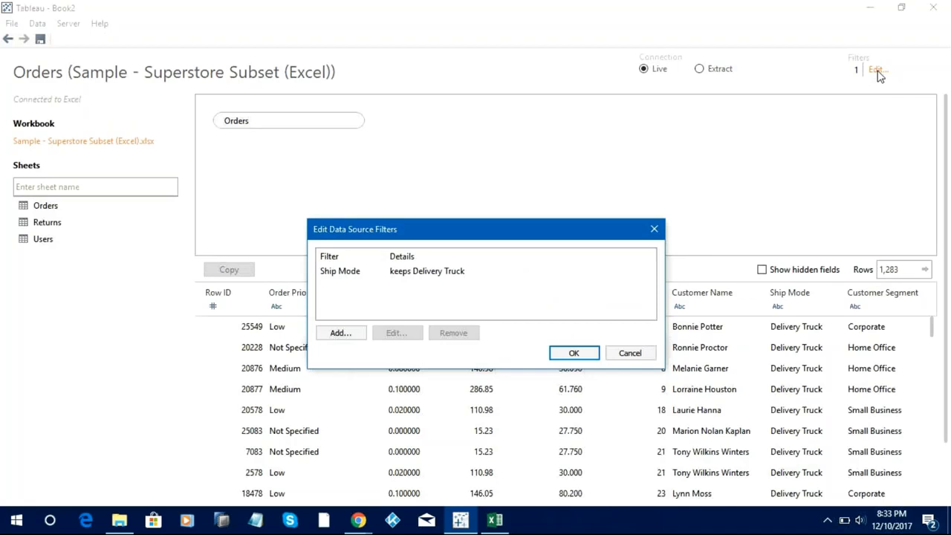
pyautogui.click(341, 335)
pyautogui.click(414, 281)
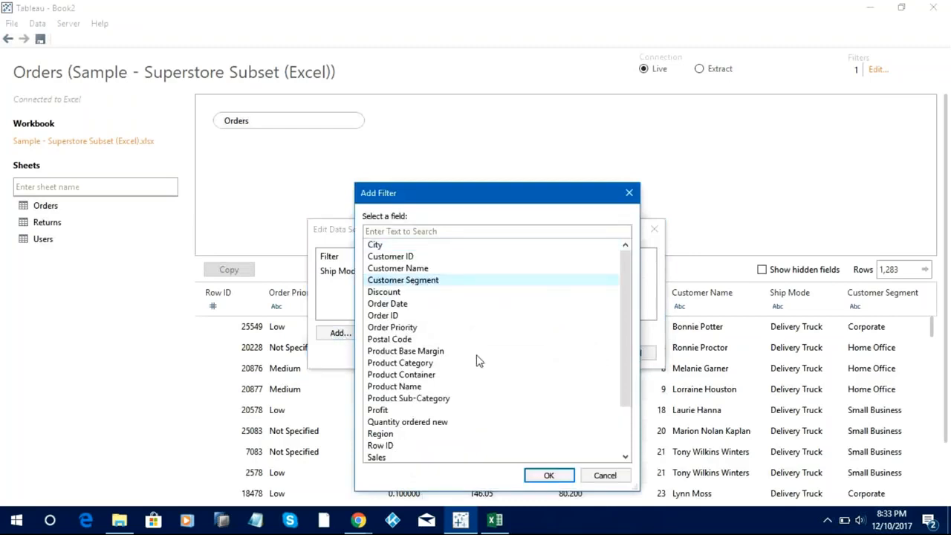
pyautogui.click(557, 477)
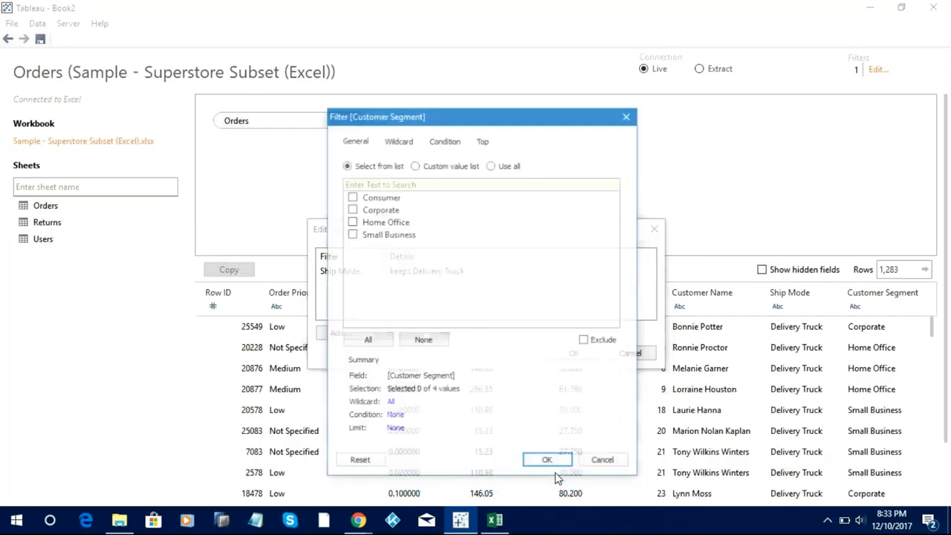
pyautogui.click(352, 210)
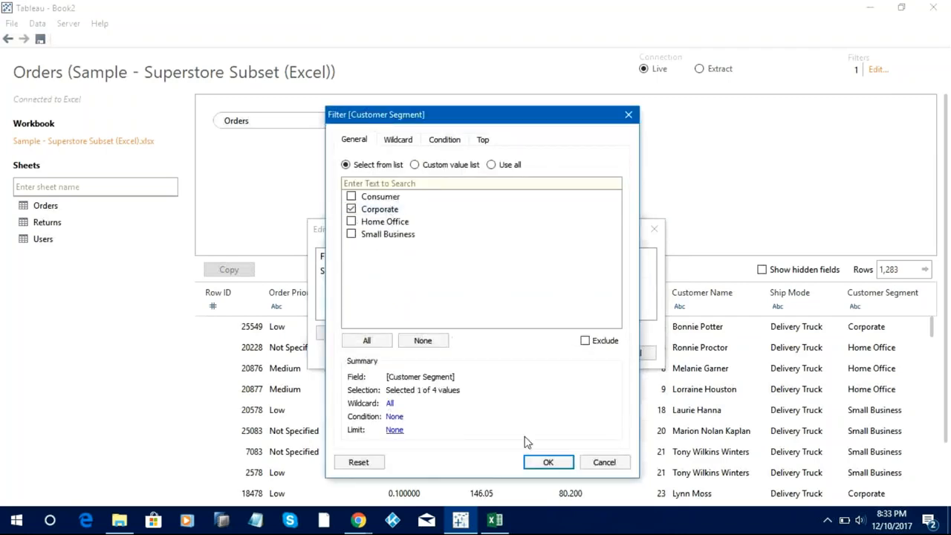
pyautogui.click(545, 465)
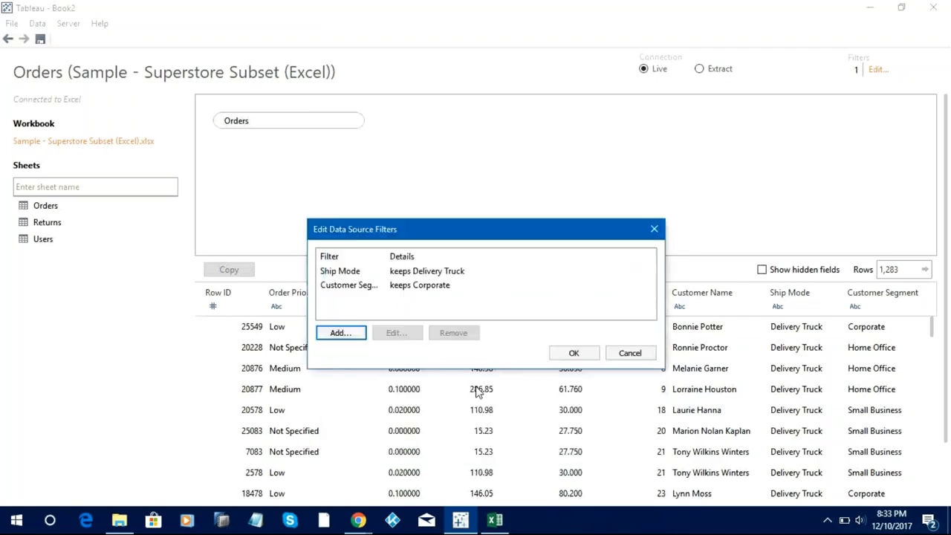
pyautogui.click(572, 355)
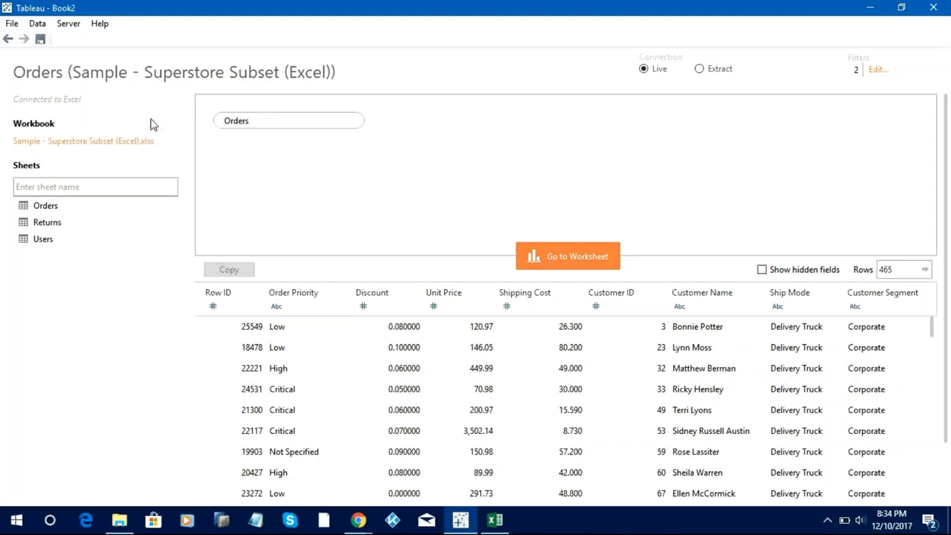
# Rename the data source connection from its default title to Amazon
pyautogui.click(196, 72)
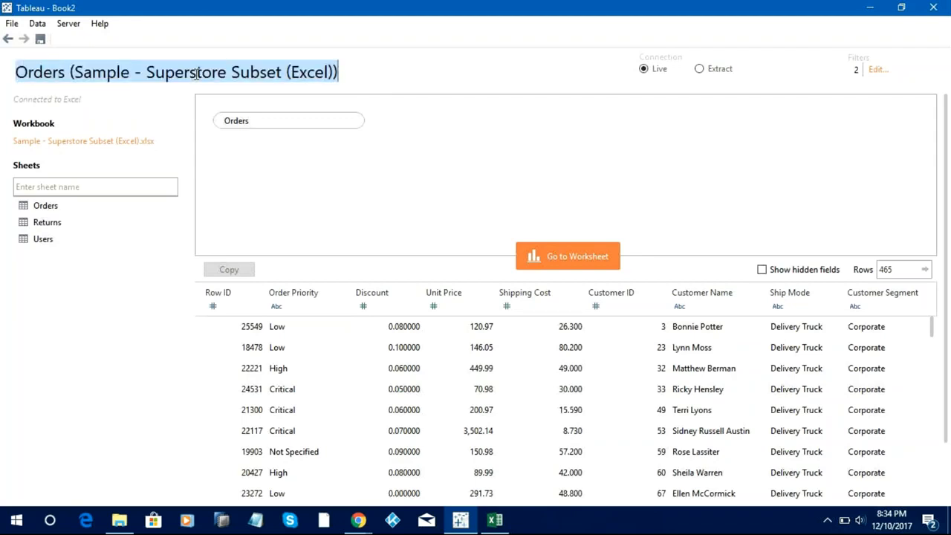
pyautogui.press('BackSpace')
pyautogui.write('Amazon')
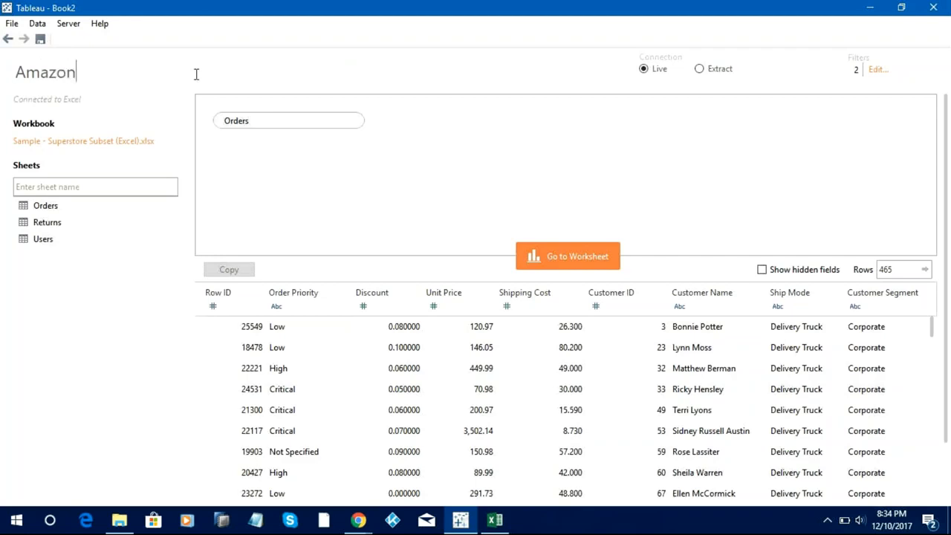
pyautogui.press('Return')
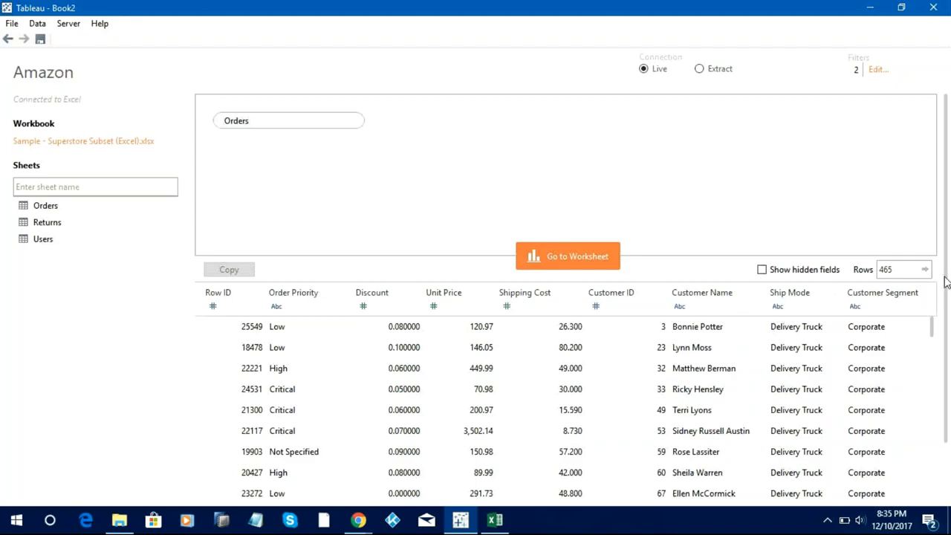
# Change the data type of the Quantity ordered new column in the Orders preview to Date & time, followed by String
pyautogui.moveTo(946, 282); pyautogui.dragTo(948, 387)
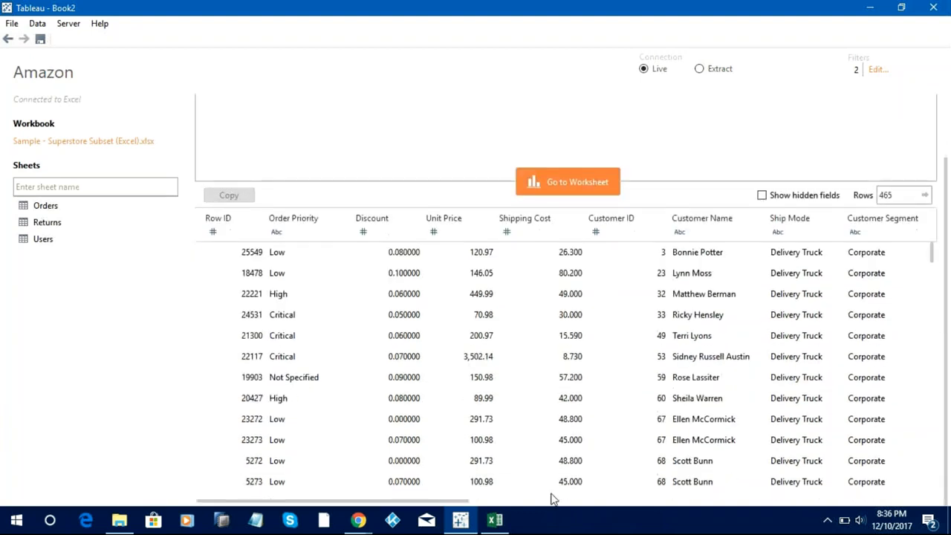
pyautogui.click(551, 499)
pyautogui.moveTo(560, 509); pyautogui.dragTo(735, 505)
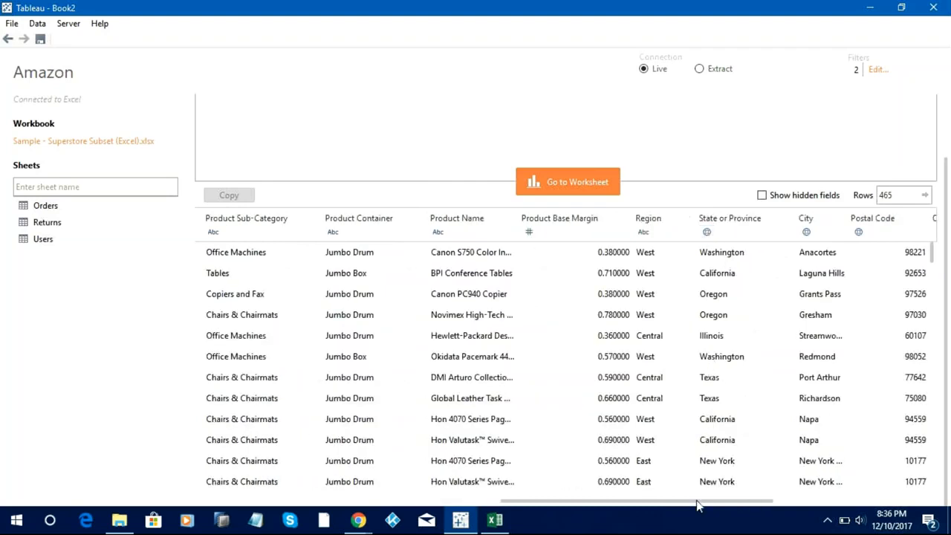
pyautogui.moveTo(691, 505); pyautogui.dragTo(778, 510)
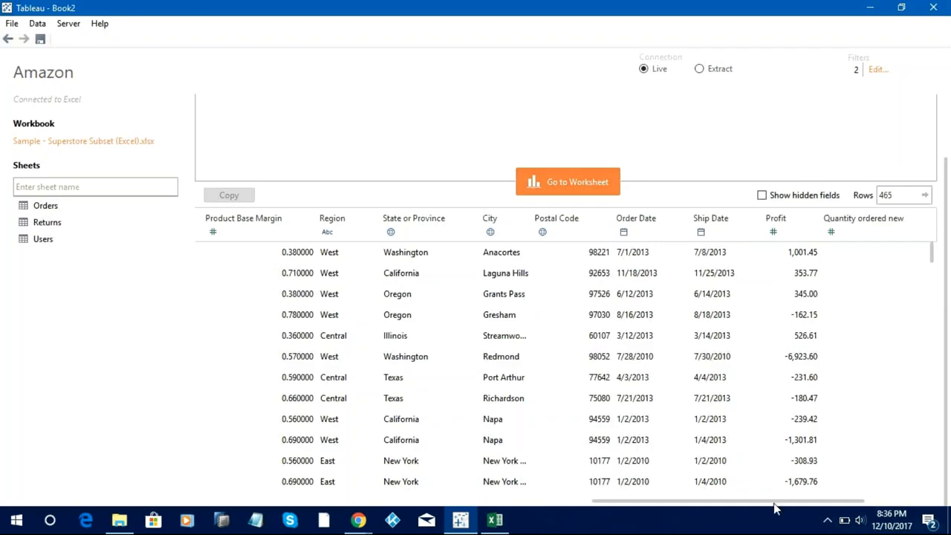
pyautogui.moveTo(774, 504); pyautogui.dragTo(866, 505)
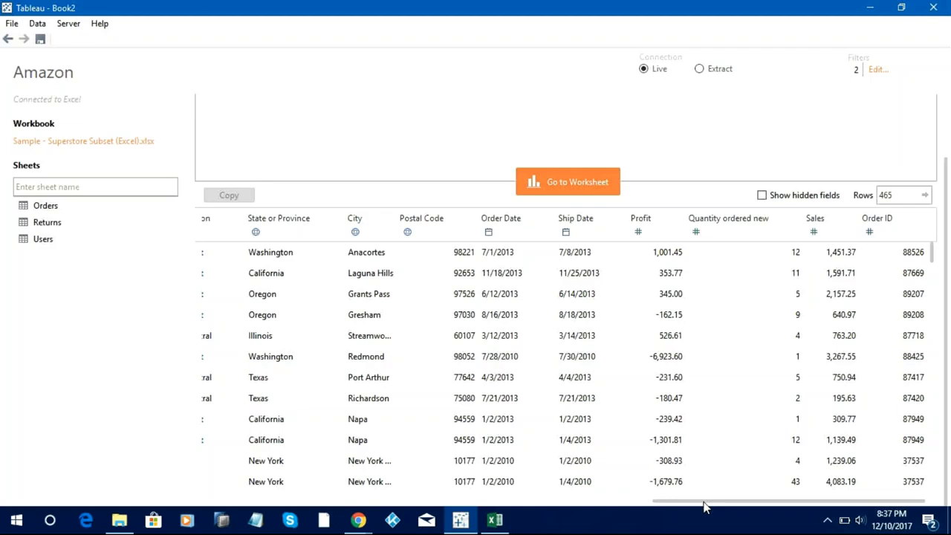
pyautogui.click(696, 233)
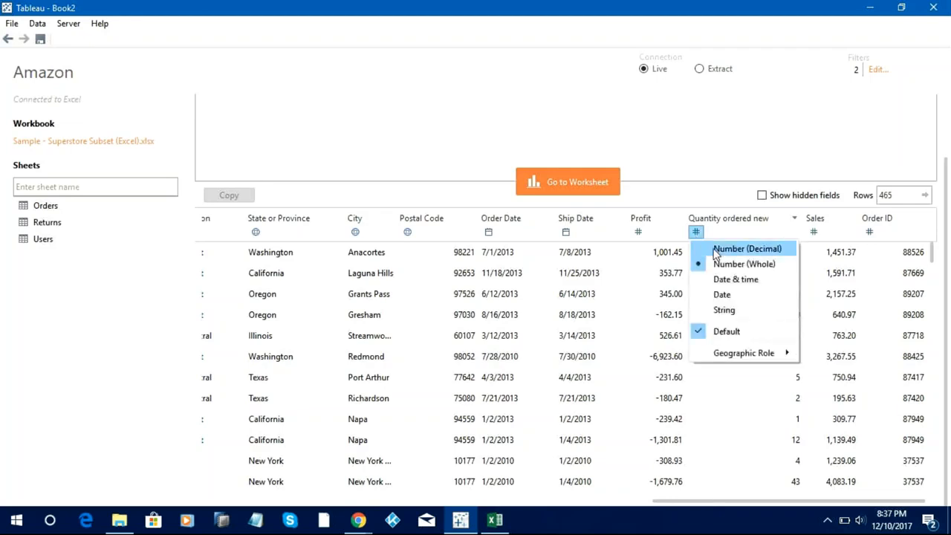
pyautogui.click(720, 285)
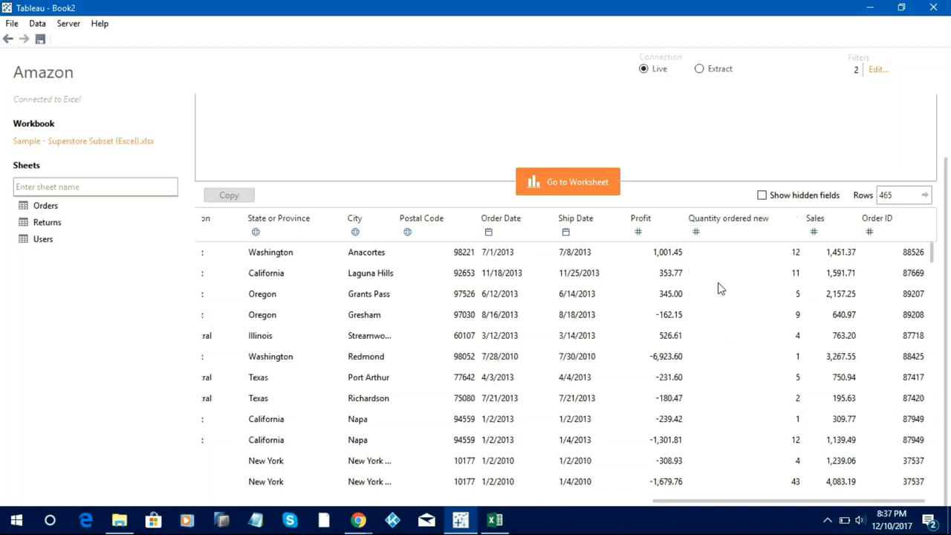
pyautogui.click(707, 232)
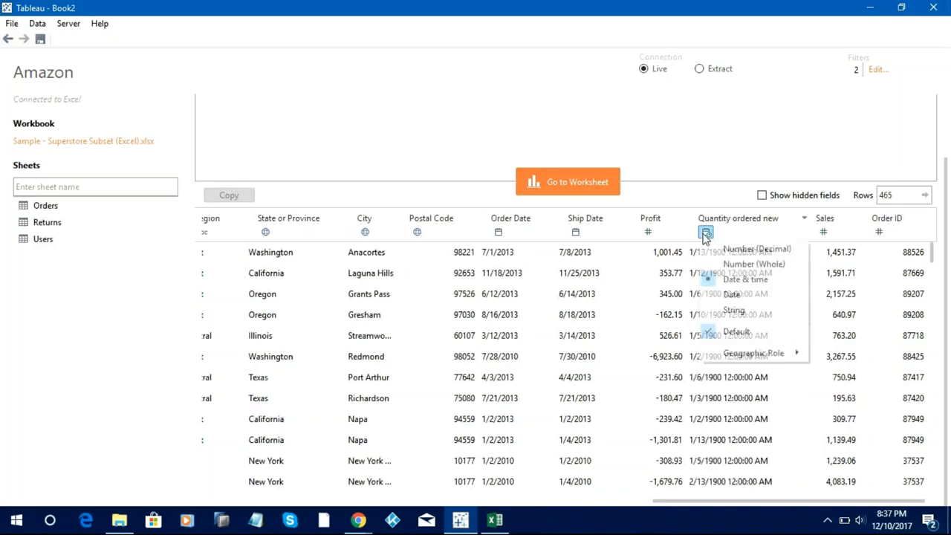
pyautogui.click(729, 310)
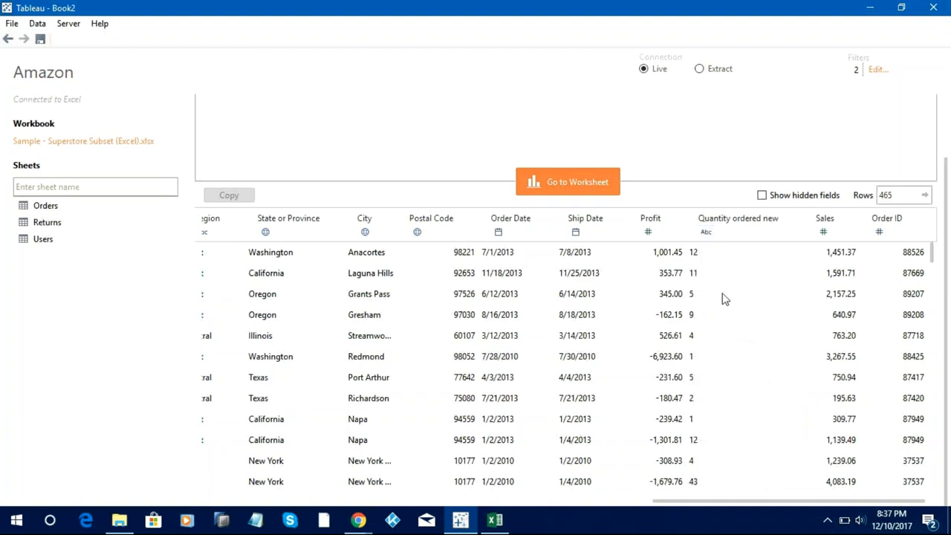
# Set the data type of the Quantity ordered new column back to Number (Whole)
pyautogui.click(706, 232)
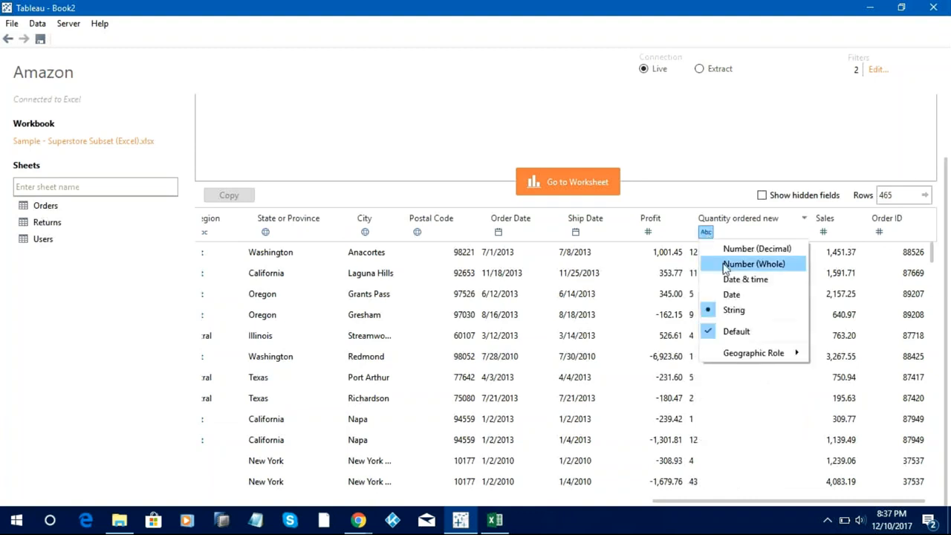
pyautogui.click(753, 264)
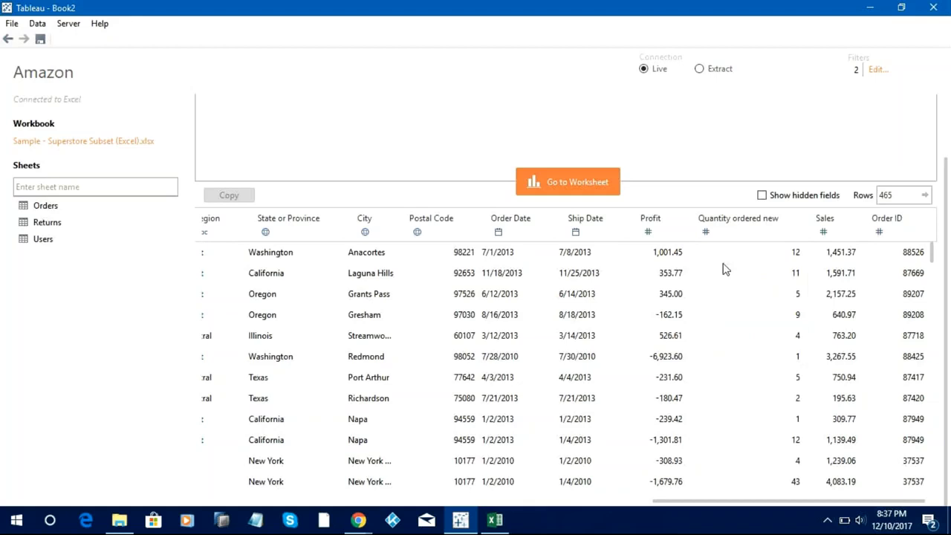
pyautogui.click(706, 232)
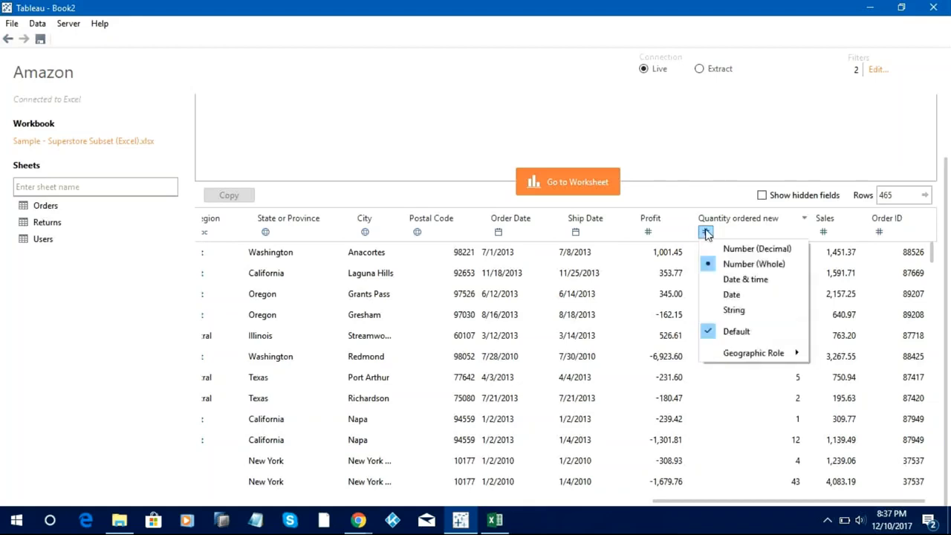
pyautogui.click(636, 154)
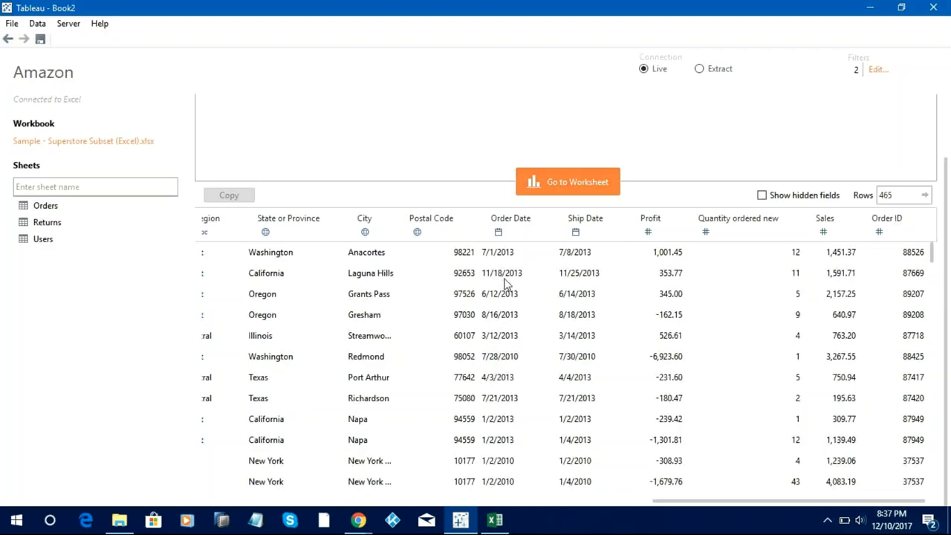
# Go to the worksheet and build a bar chart with Product Category on Columns and Sales on Rows
pyautogui.click(560, 186)
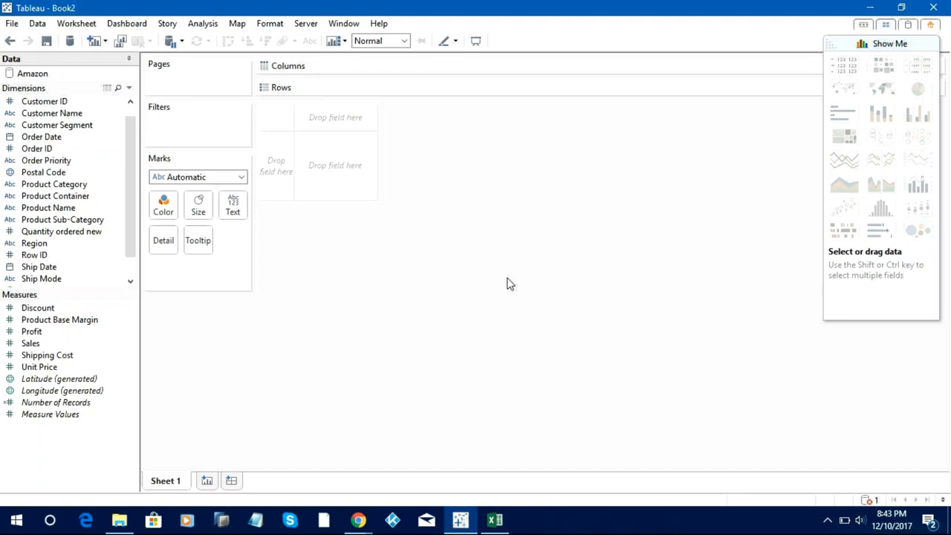
pyautogui.click(77, 189)
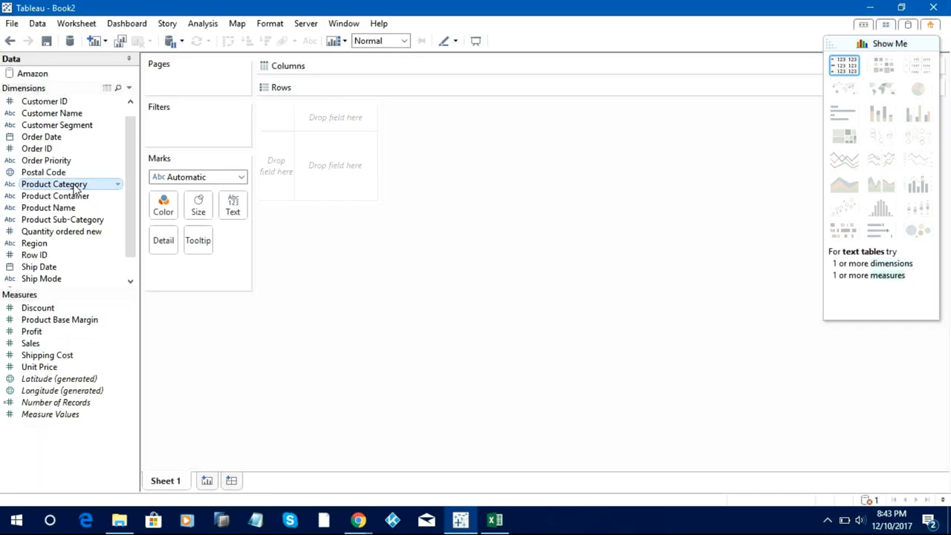
pyautogui.moveTo(77, 190); pyautogui.dragTo(371, 71)
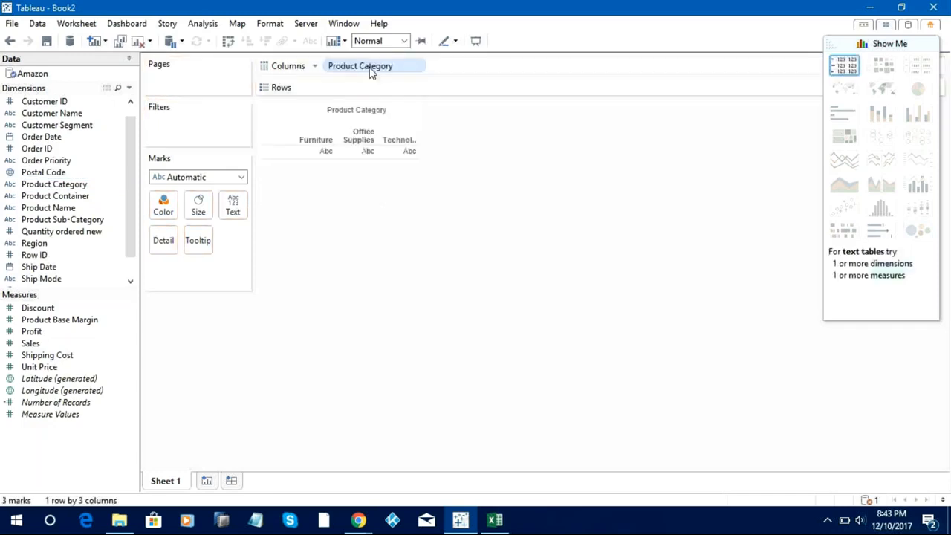
pyautogui.click(33, 343)
pyautogui.moveTo(43, 346); pyautogui.dragTo(358, 92)
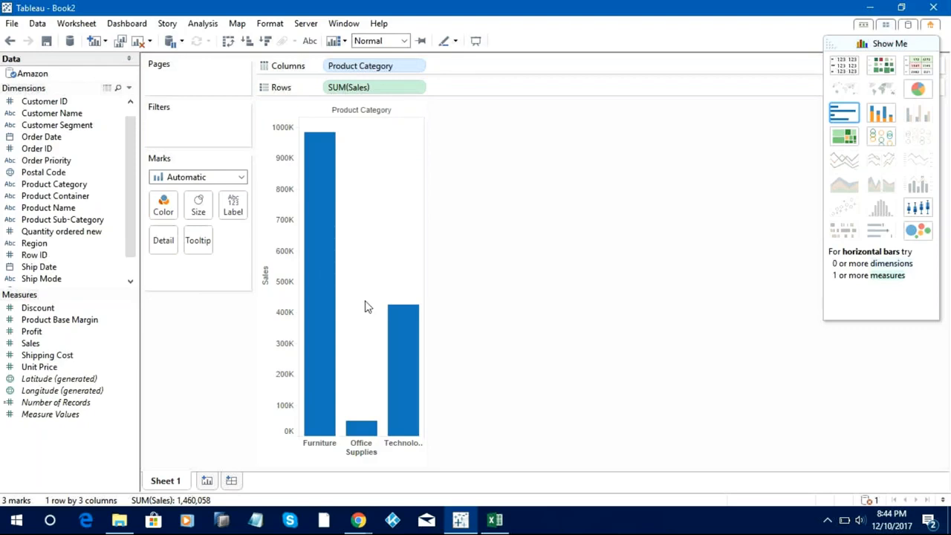
# Rename Sheet 1 as PC Sales
pyautogui.doubleClick(170, 482)
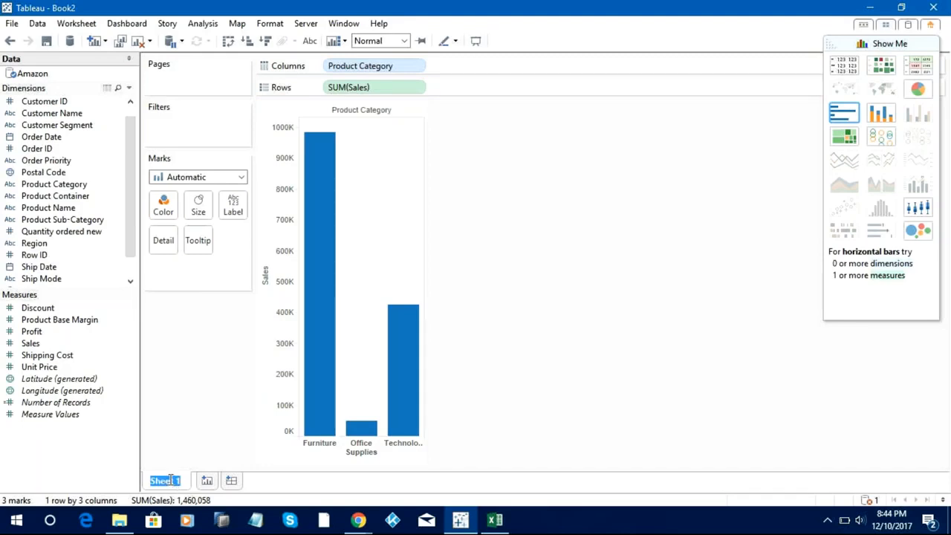
pyautogui.write('P')
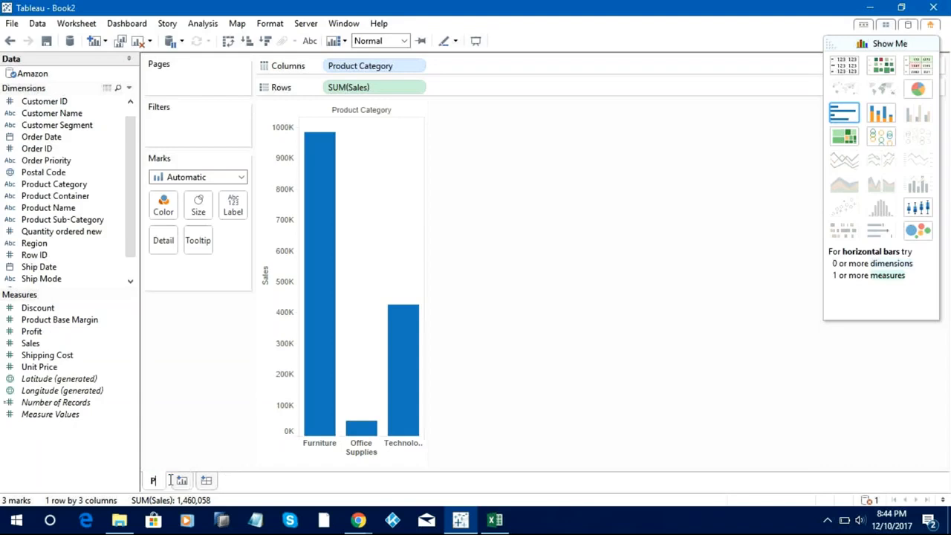
pyautogui.write('C')
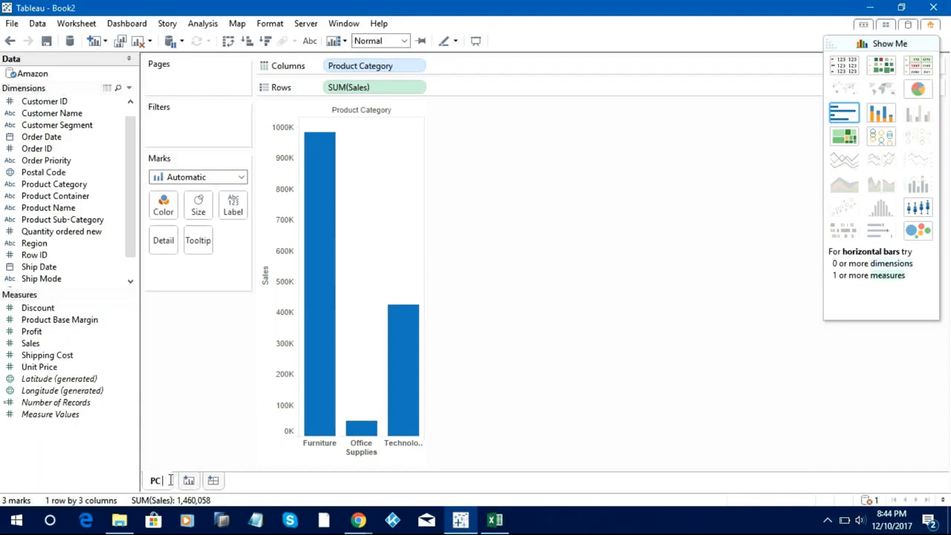
pyautogui.write(' Sales')
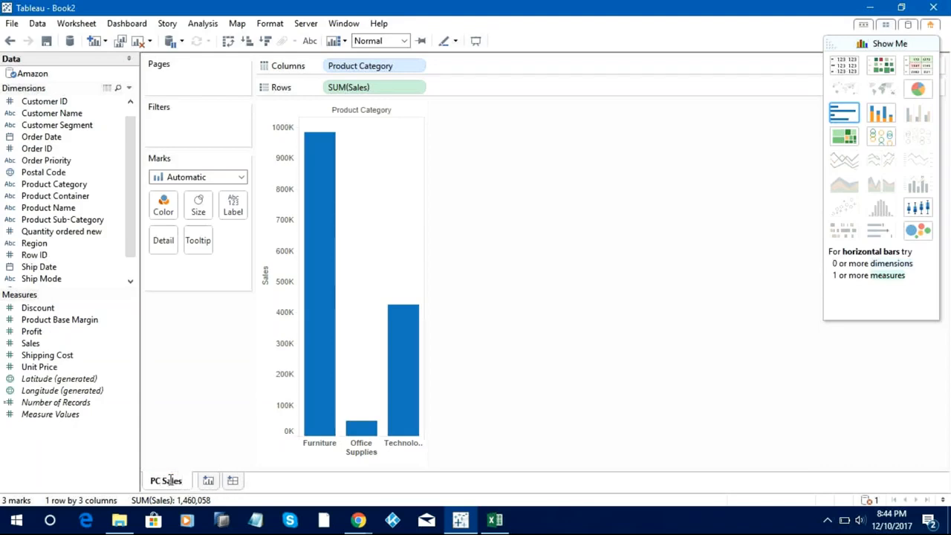
pyautogui.press('Return')
# Add a second worksheet with Ship Mode on Rows and Profit on Columns
pyautogui.click(209, 481)
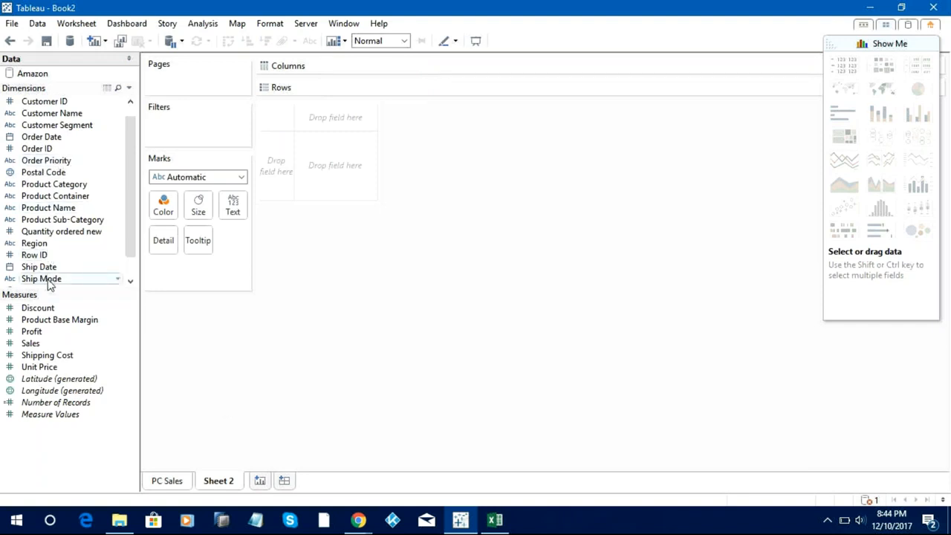
pyautogui.moveTo(49, 285); pyautogui.dragTo(345, 86)
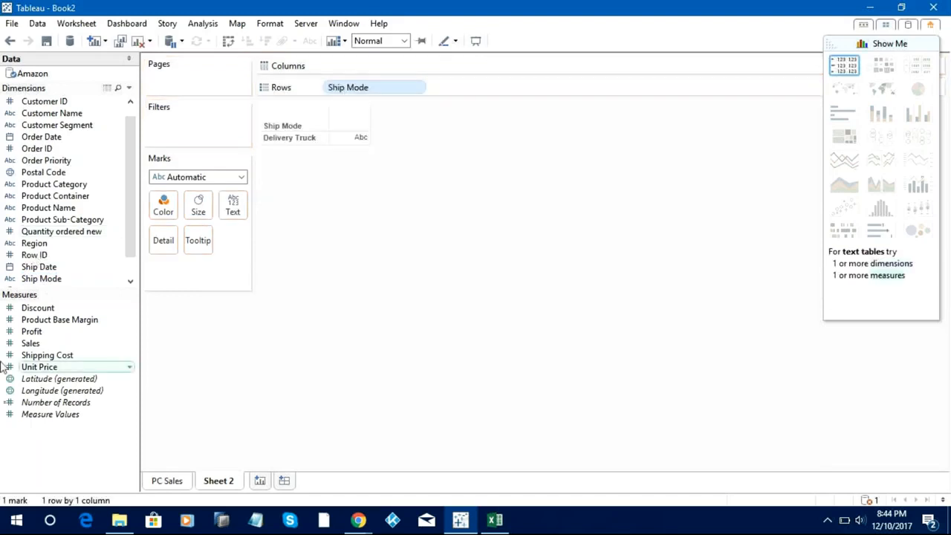
pyautogui.moveTo(41, 336); pyautogui.dragTo(344, 70)
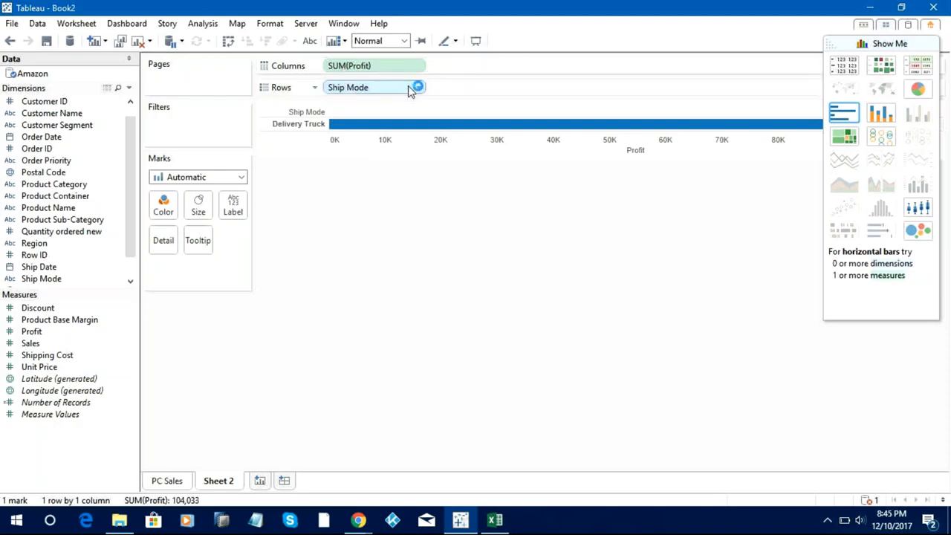
# Swap Ship Mode and Profit between Rows and Columns, and return both fields to their original shelves
pyautogui.moveTo(409, 89); pyautogui.dragTo(448, 99)
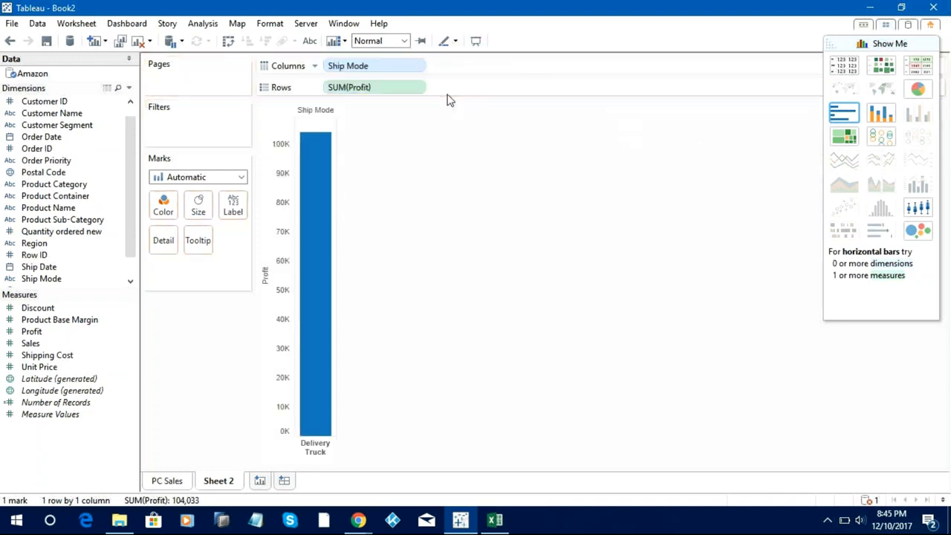
pyautogui.moveTo(382, 89); pyautogui.dragTo(475, 65)
pyautogui.moveTo(405, 69)
pyautogui.mouseDown()
pyautogui.moveTo(400, 98)
pyautogui.moveTo(400, 87)
pyautogui.mouseUp()
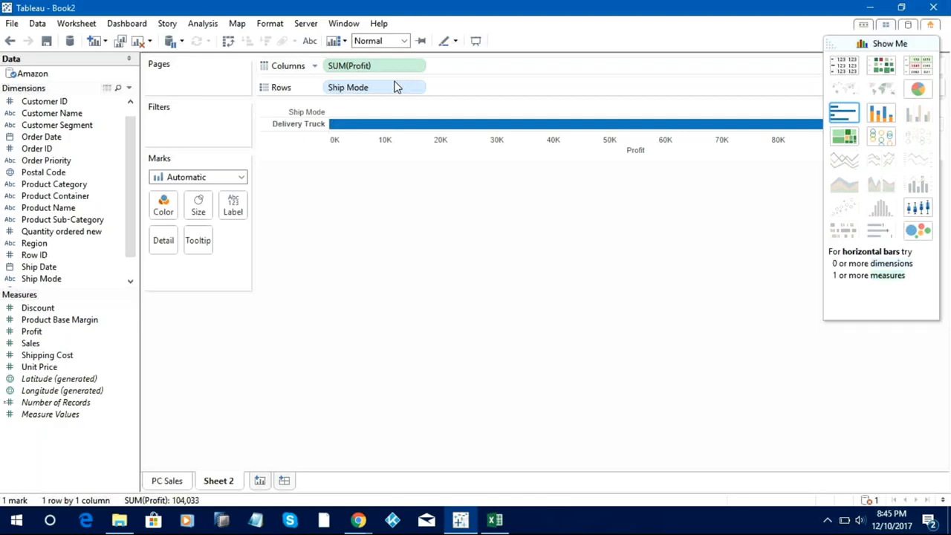
# Remove the Ship Mode filter from the Amazon data source and check the charts on PC Sales and Sheet 2
pyautogui.rightClick(31, 80)
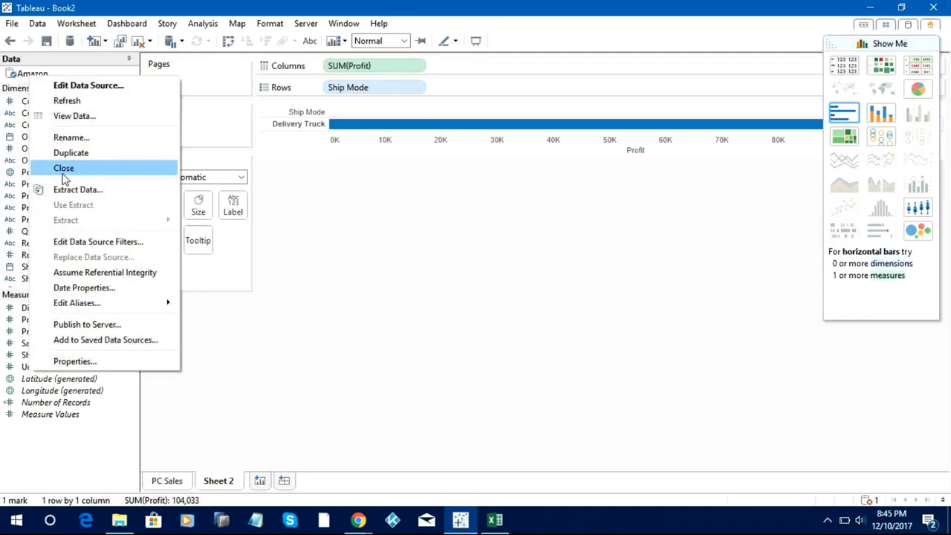
pyautogui.click(98, 241)
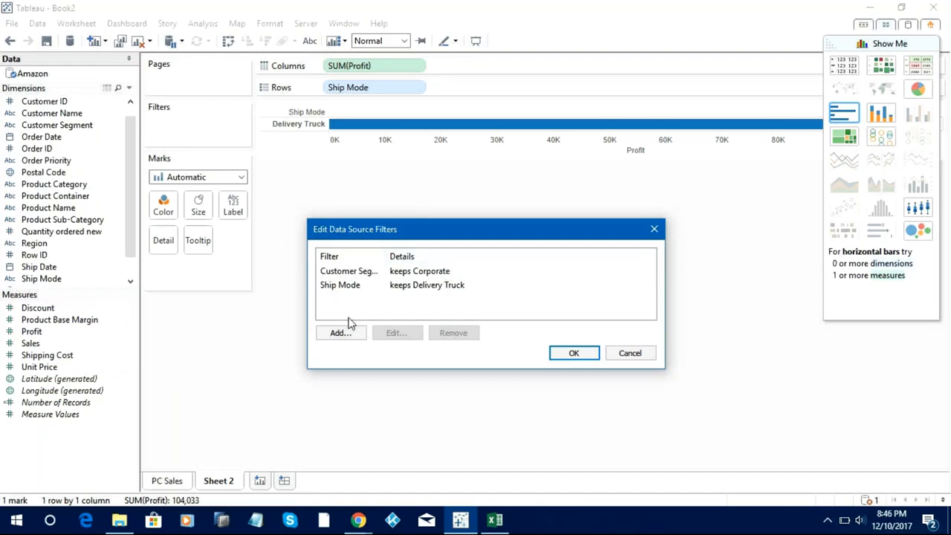
pyautogui.click(410, 286)
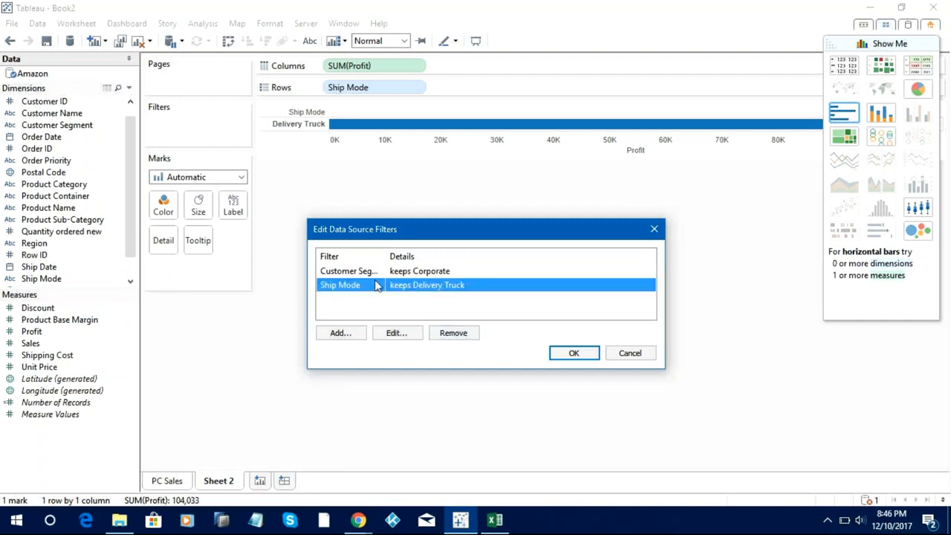
pyautogui.click(449, 333)
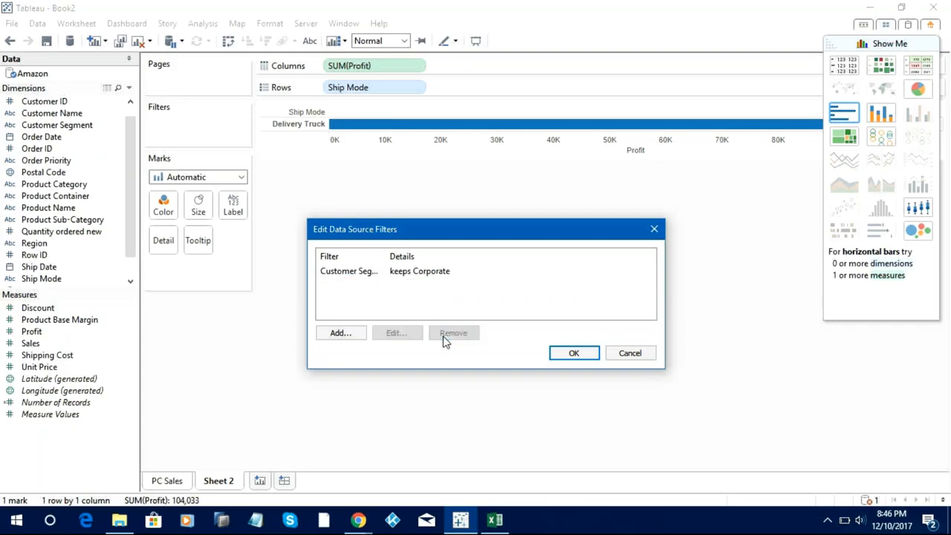
pyautogui.click(570, 355)
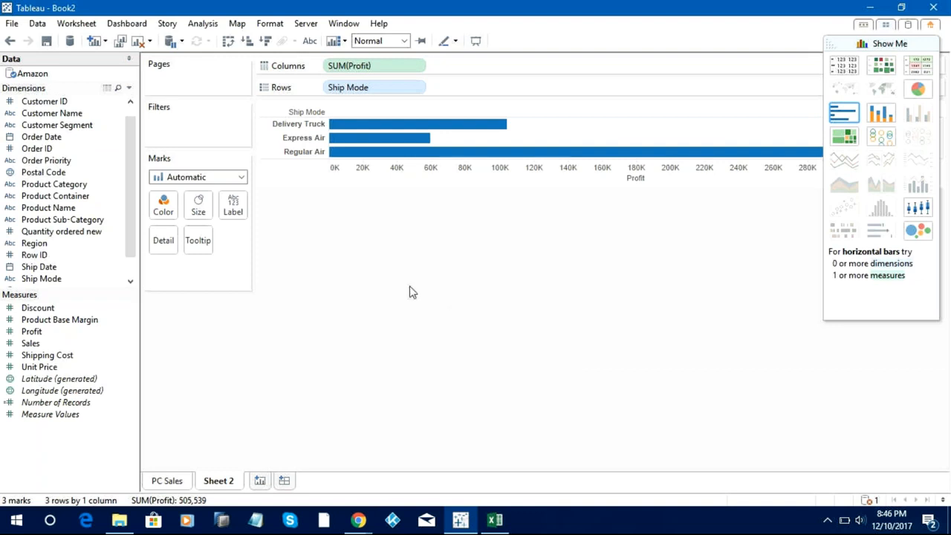
pyautogui.click(176, 482)
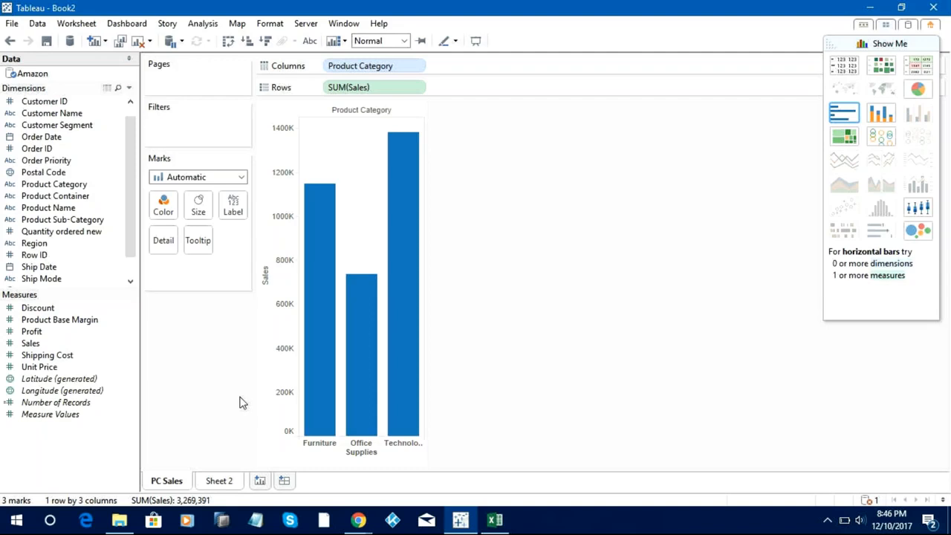
pyautogui.click(220, 480)
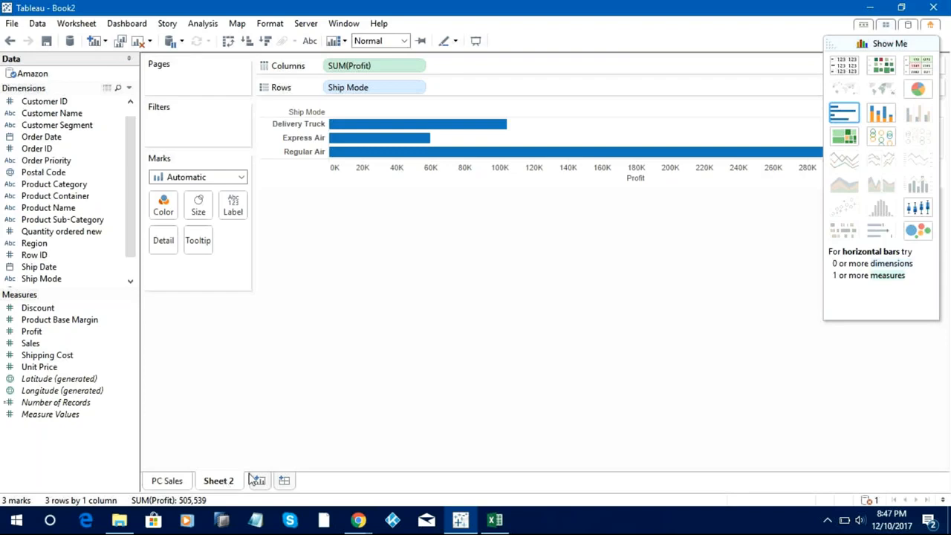
# Add a third worksheet with Customer Segment on Columns and Profit on Rows
pyautogui.click(259, 482)
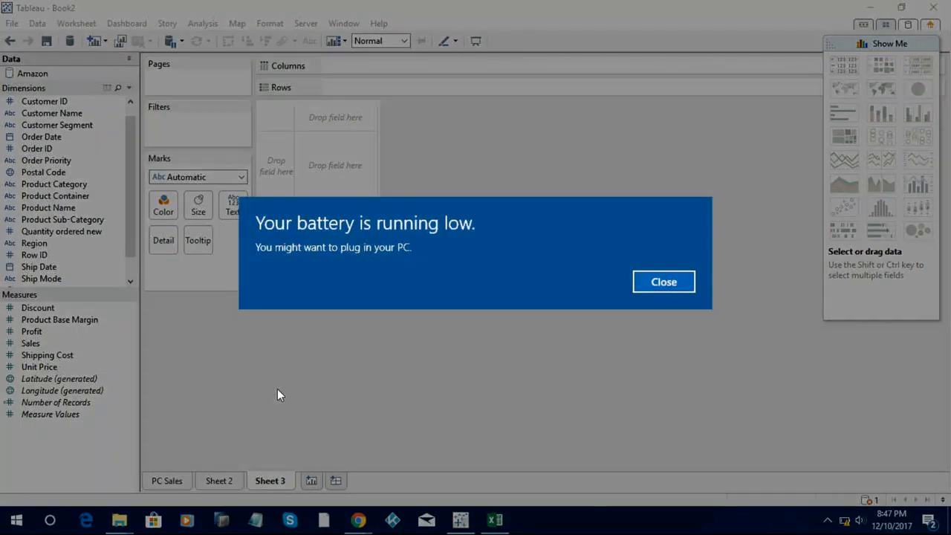
pyautogui.click(654, 282)
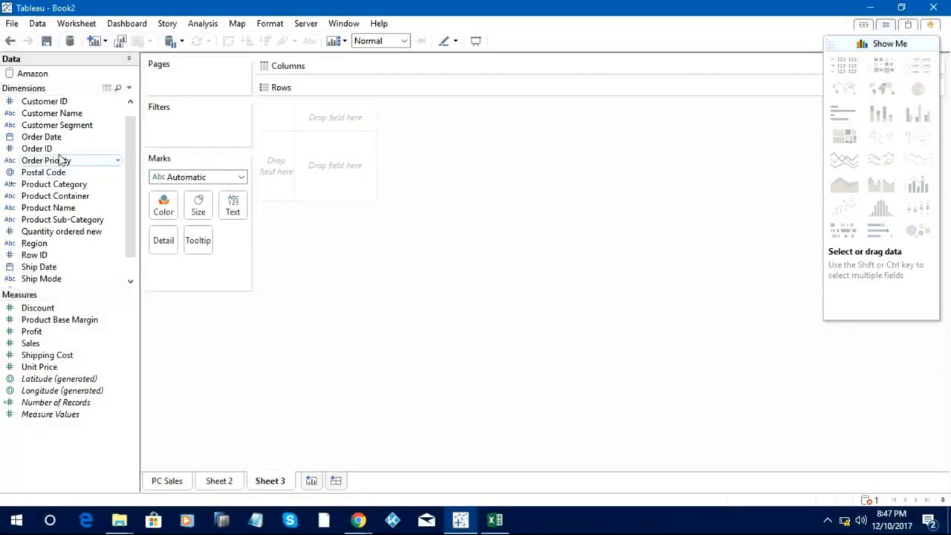
pyautogui.moveTo(58, 125); pyautogui.dragTo(343, 70)
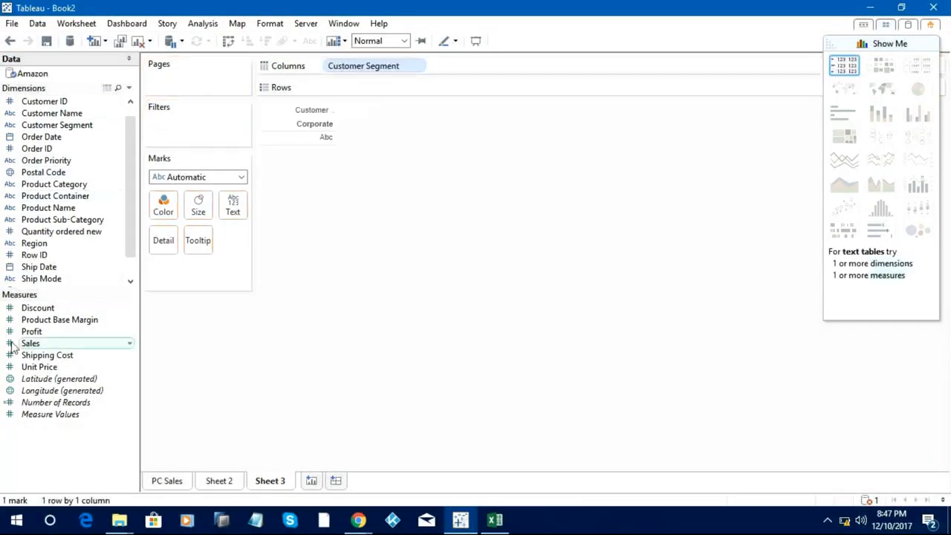
pyautogui.click(47, 338)
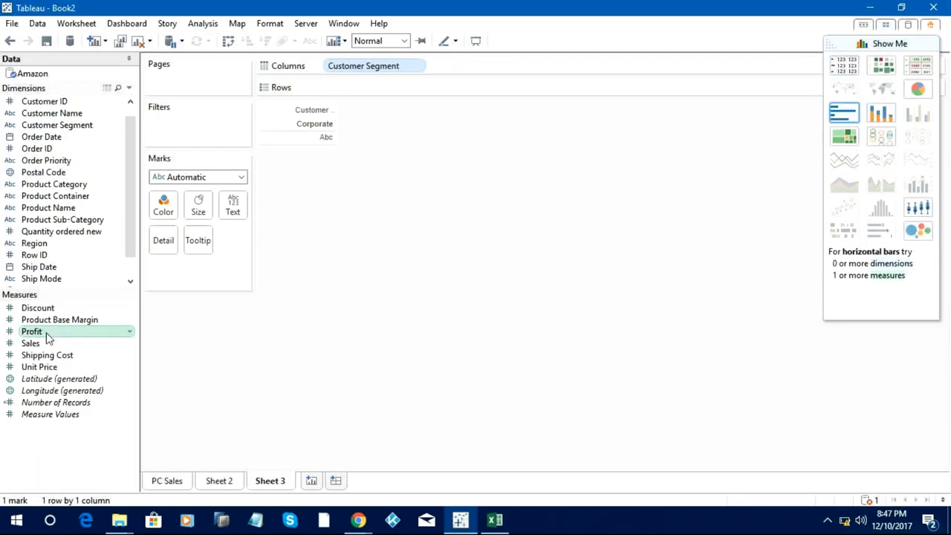
pyautogui.moveTo(46, 338); pyautogui.dragTo(370, 97)
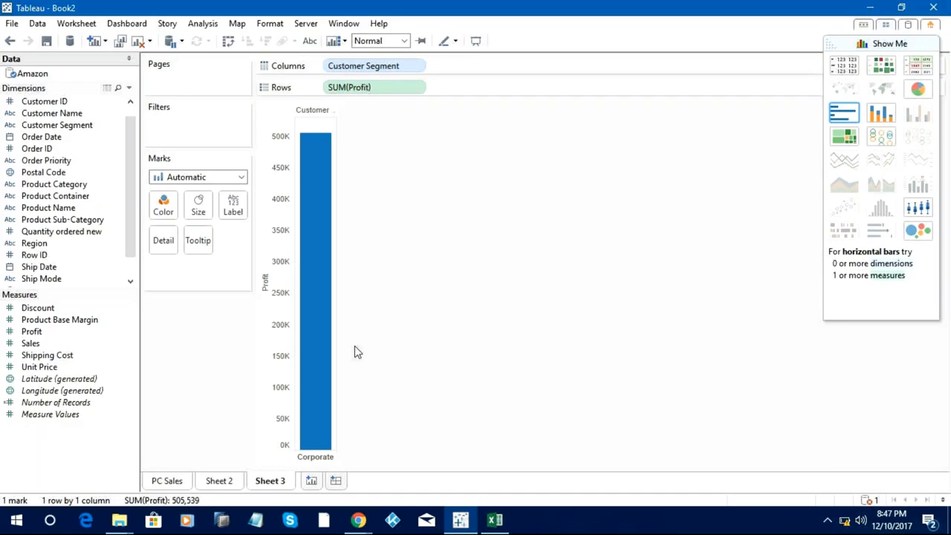
# Remove the Customer Segment filter from the Amazon data source
pyautogui.rightClick(75, 78)
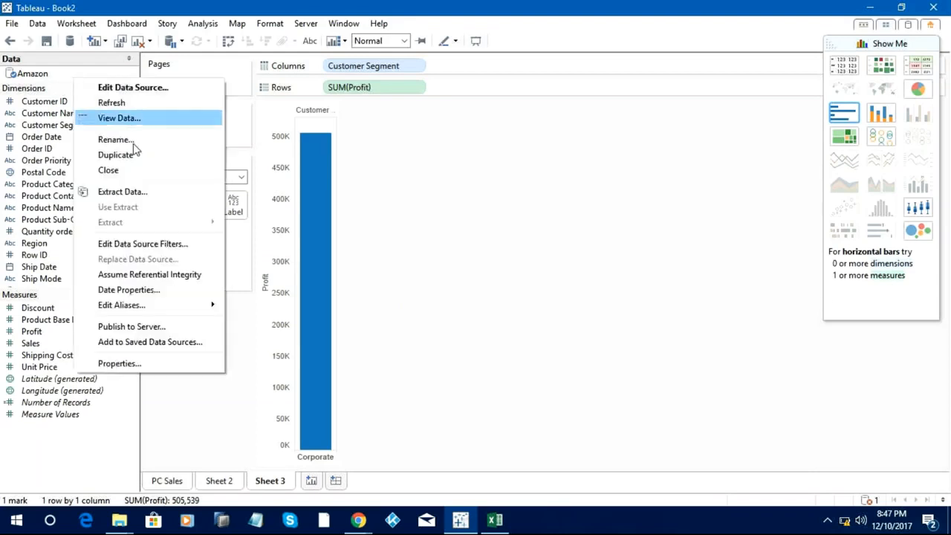
pyautogui.click(150, 245)
pyautogui.click(421, 279)
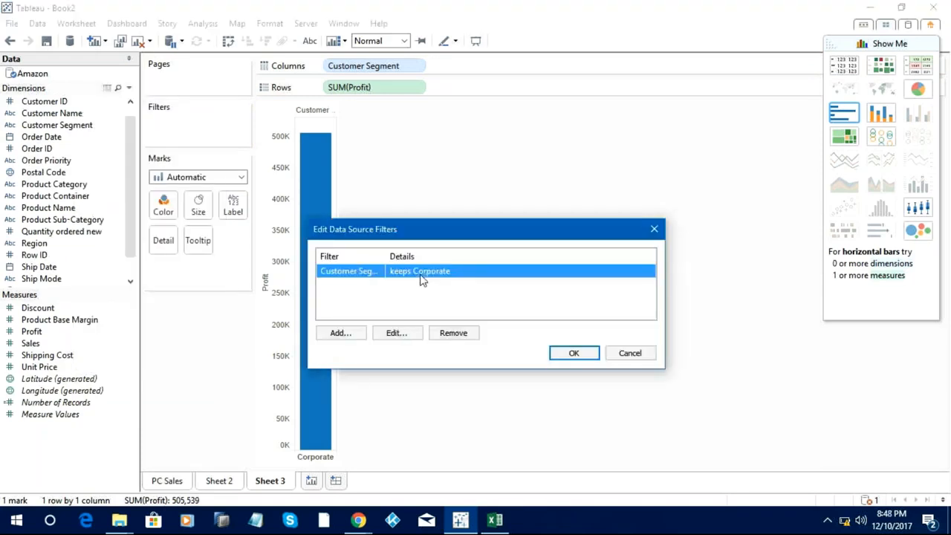
pyautogui.click(453, 335)
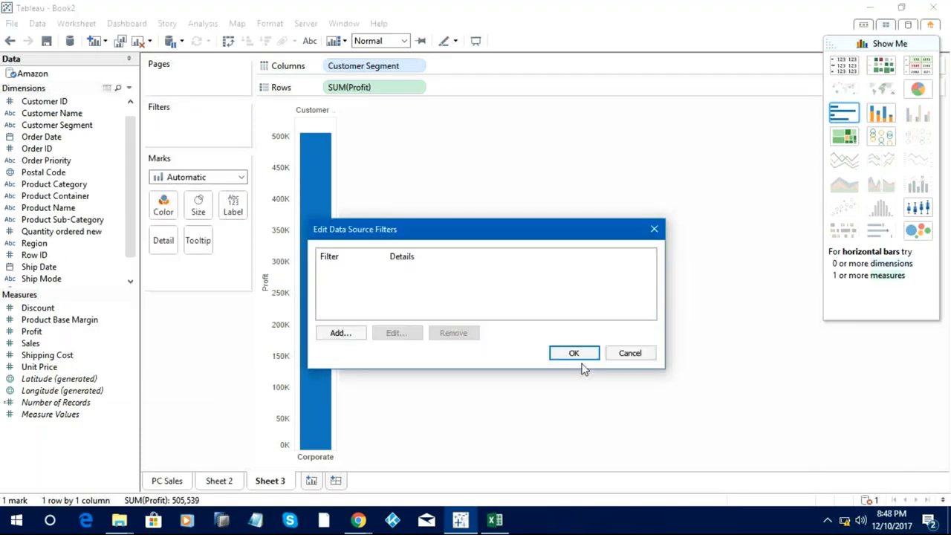
pyautogui.click(575, 357)
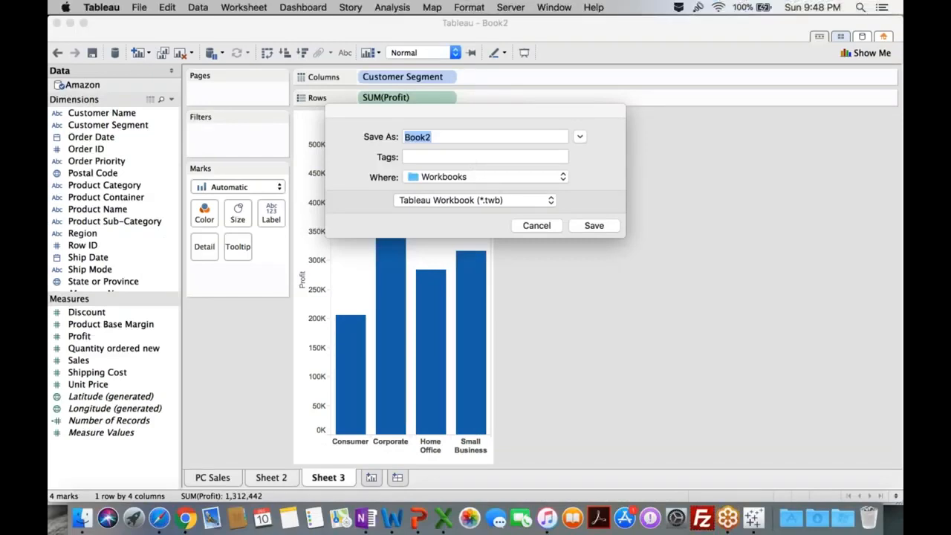
# Save the workbook as Day 1 Training in the Workbooks folder, using the Tableau Packaged Workbook (*.twbx) format
pyautogui.write('Day 1')
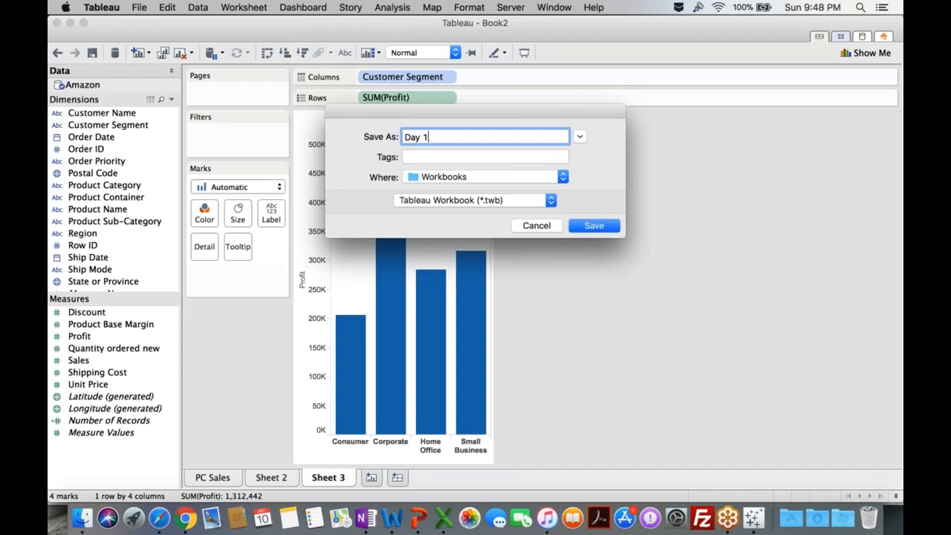
pyautogui.write(' Training')
pyautogui.click(489, 183)
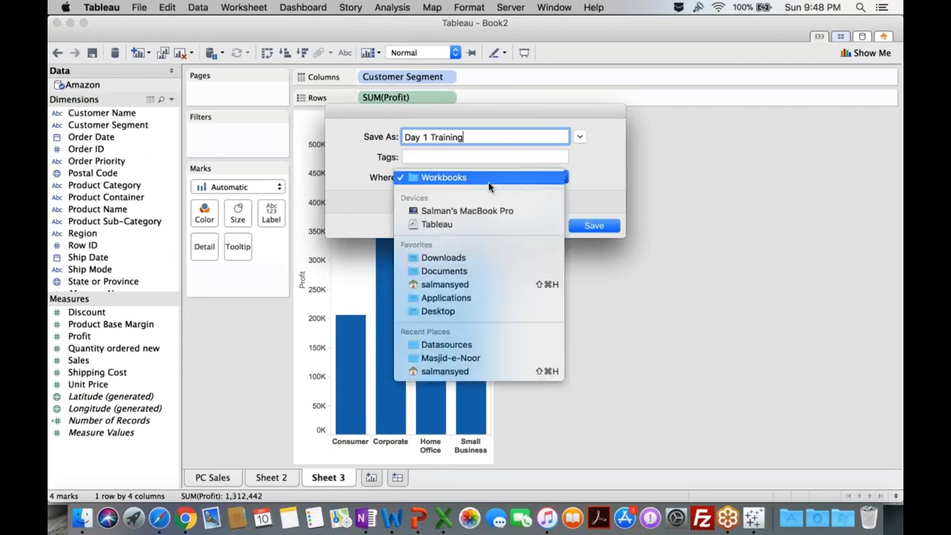
pyautogui.click(593, 185)
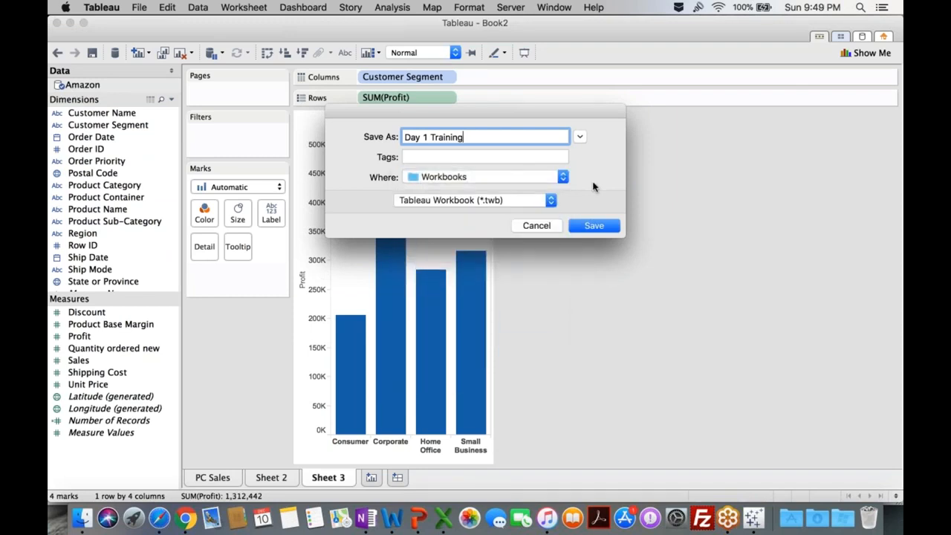
pyautogui.click(514, 182)
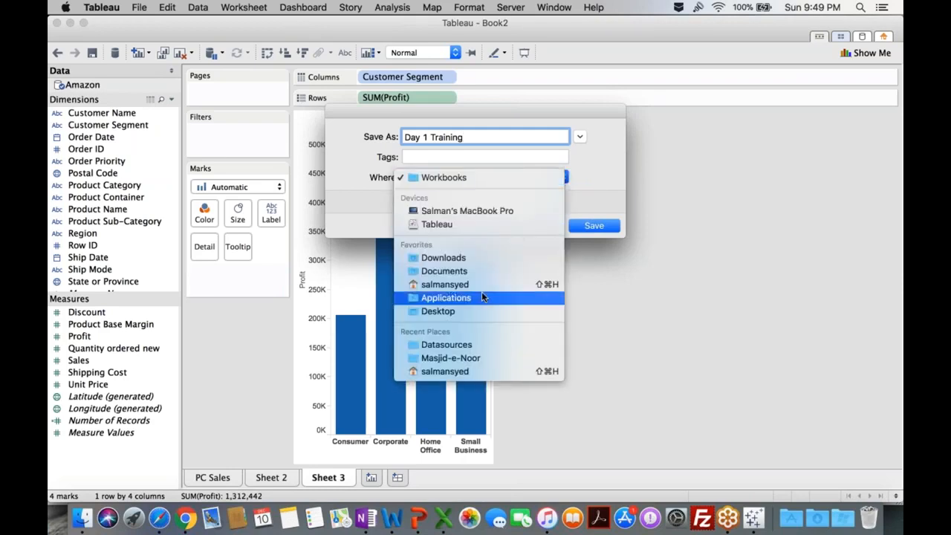
pyautogui.click(594, 185)
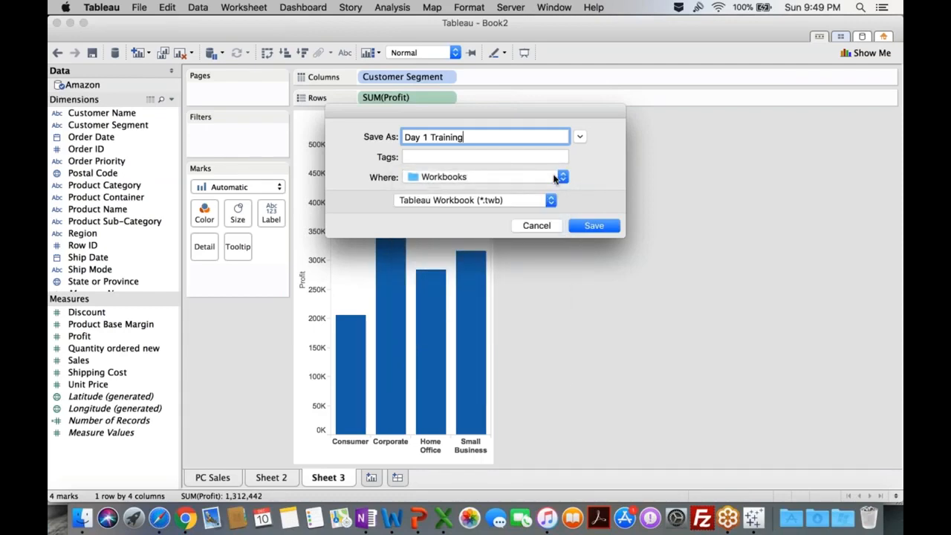
pyautogui.click(520, 204)
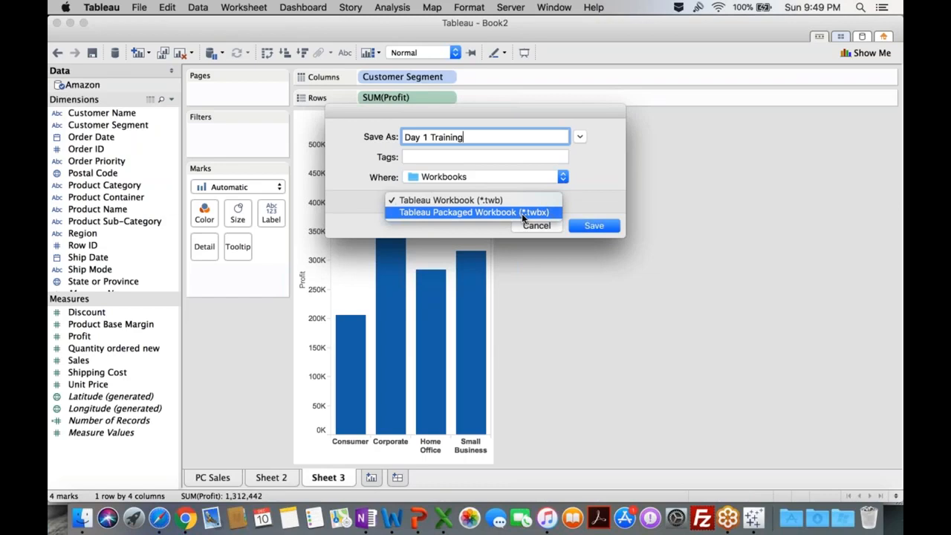
pyautogui.click(468, 213)
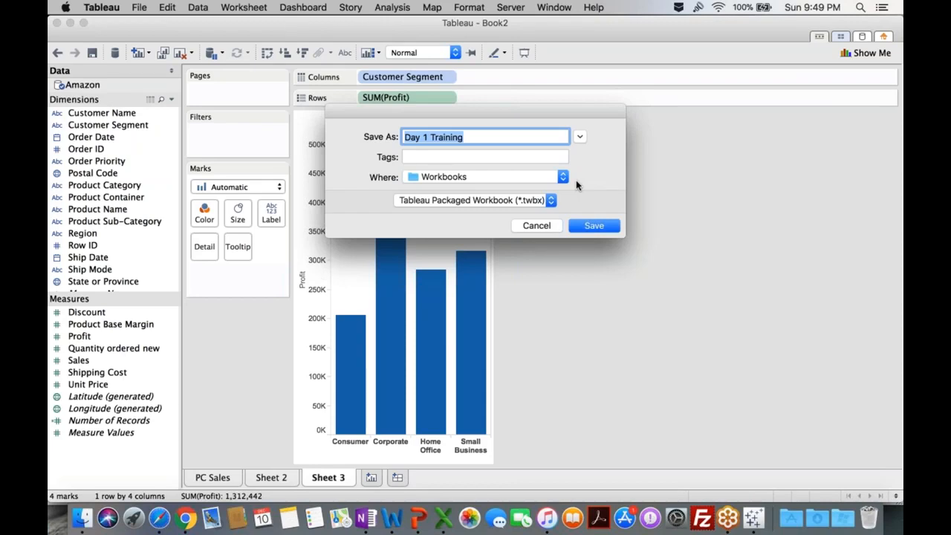
pyautogui.click(582, 225)
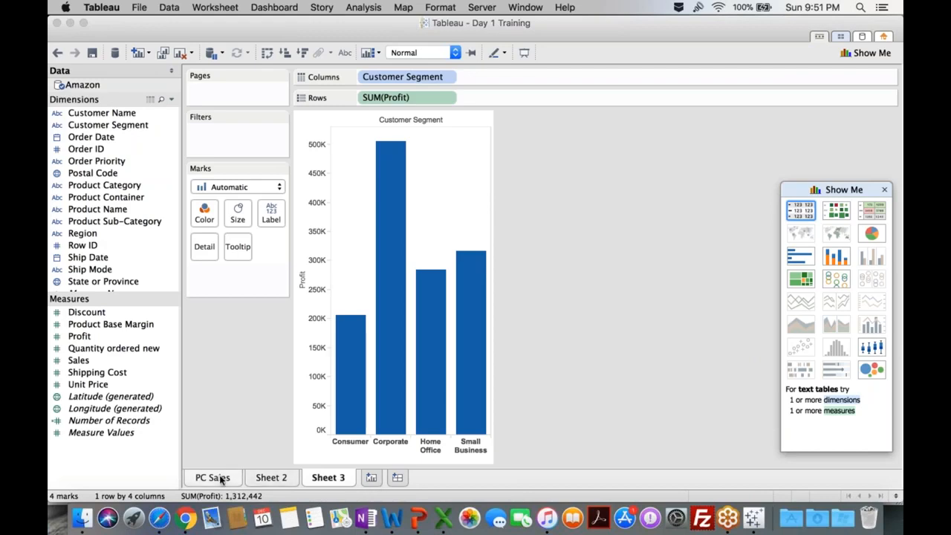
pyautogui.click(558, 271)
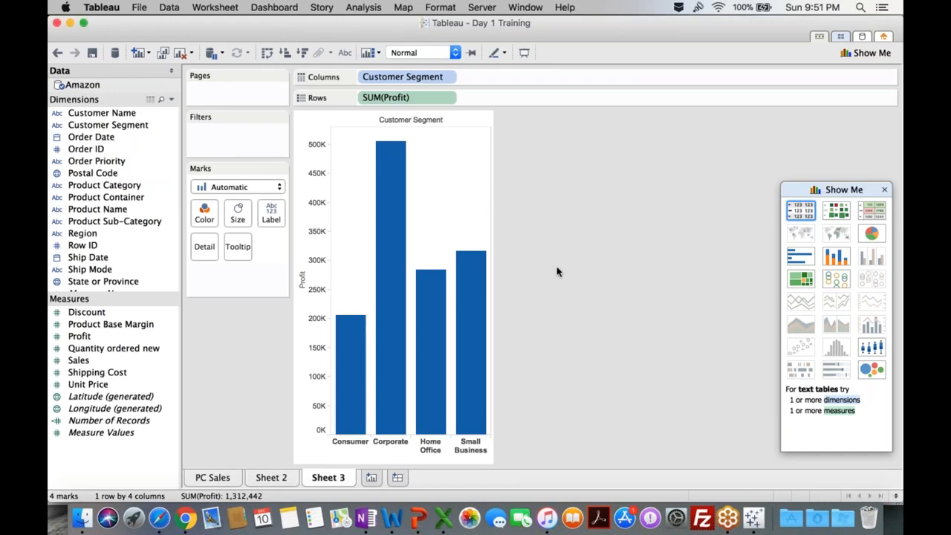
pyautogui.click(671, 52)
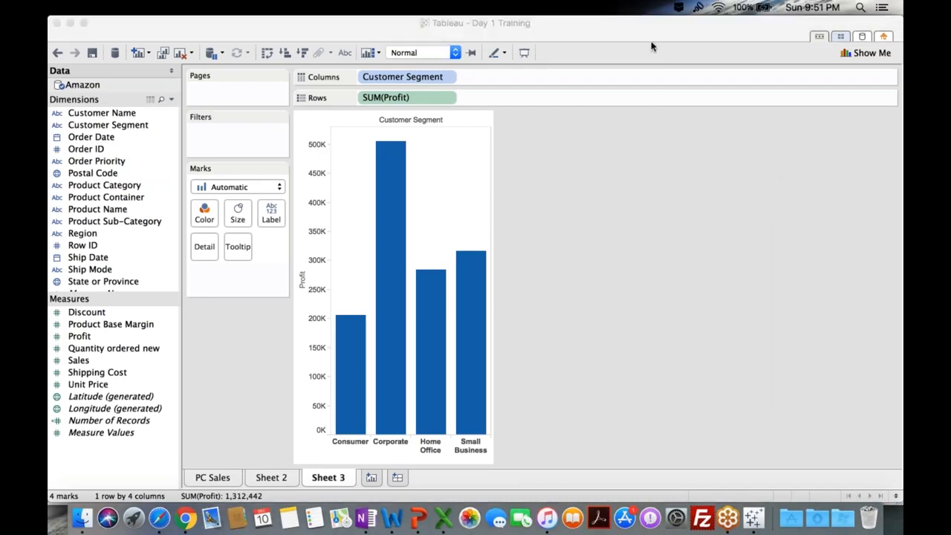
pyautogui.click(572, 172)
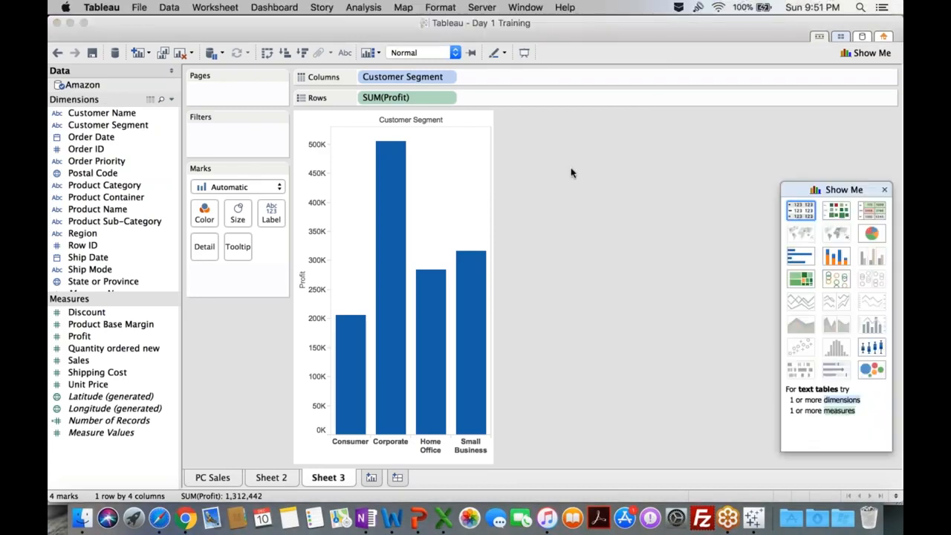
# Try to undo the removal of the Customer Segment data source filter, and add a blank fourth worksheet before returning to Sheet 3
pyautogui.click(58, 53)
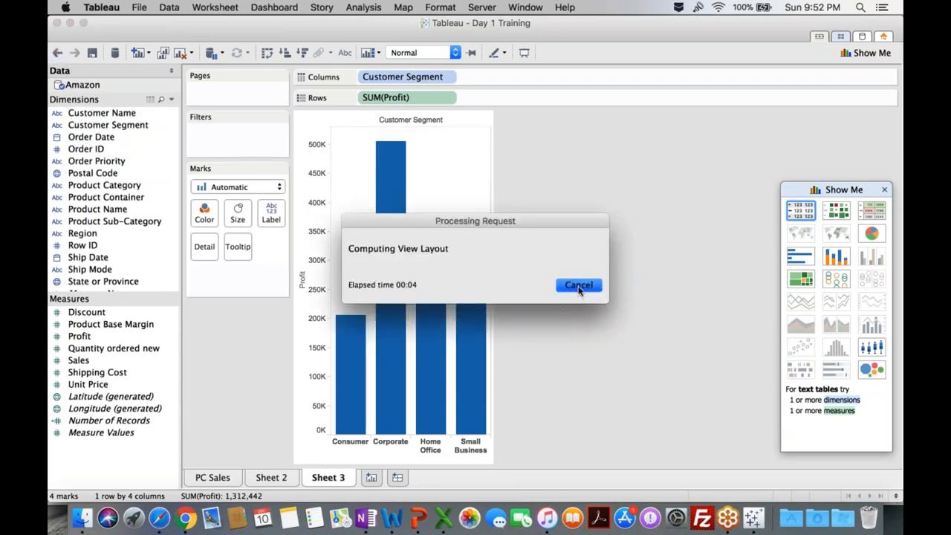
pyautogui.click(580, 285)
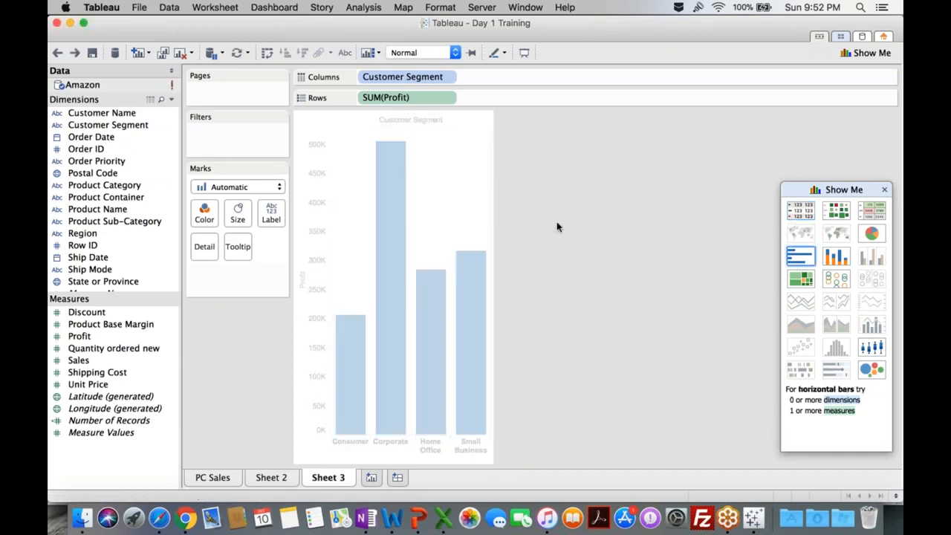
pyautogui.click(370, 477)
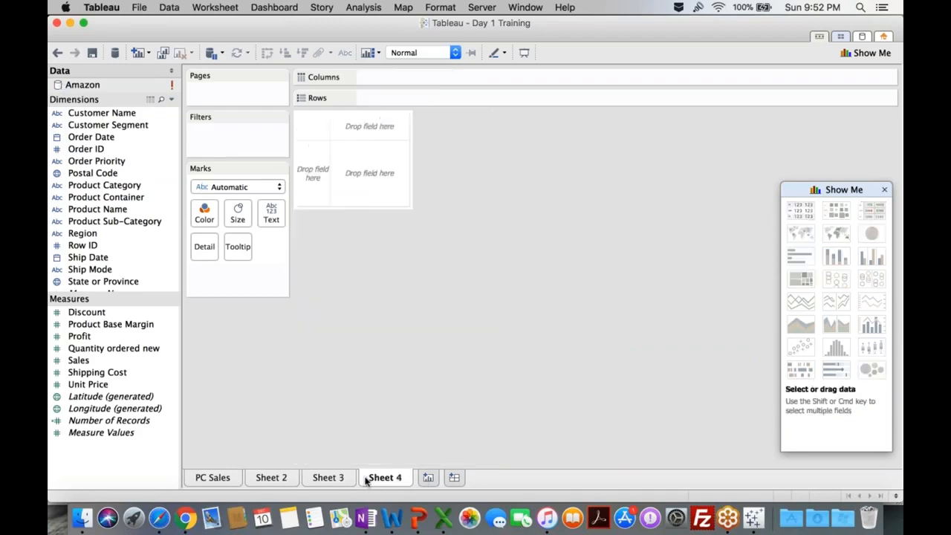
pyautogui.click(329, 478)
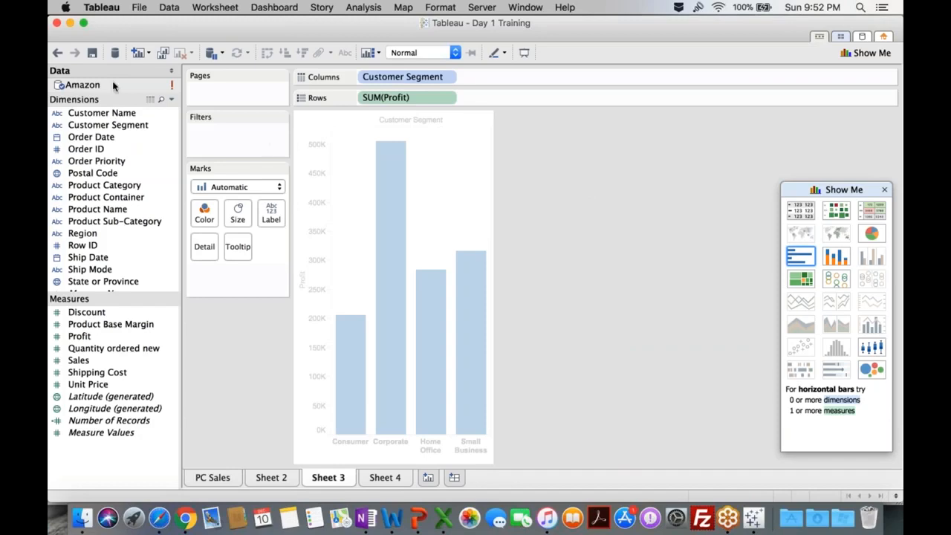
# Cancel the running request on Sheet 3 and dismiss the cancellation messages
pyautogui.click(576, 285)
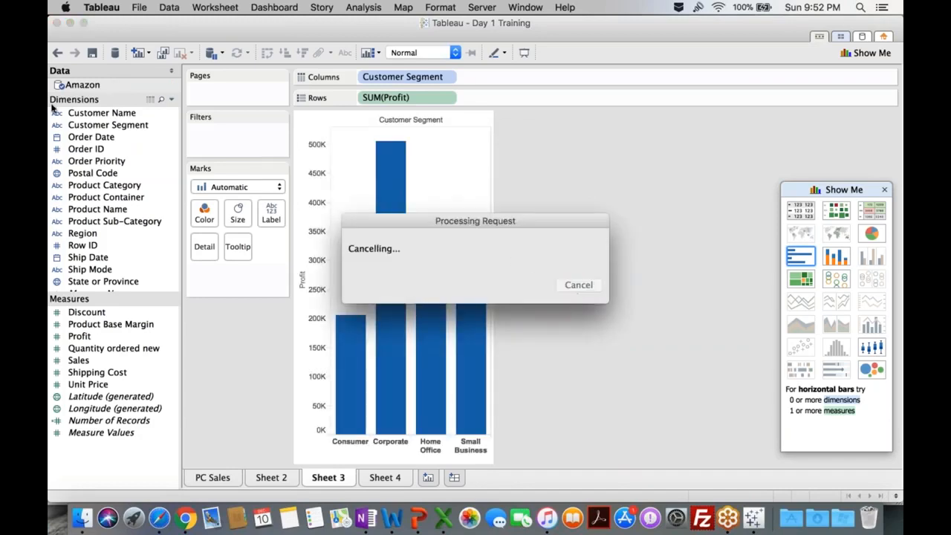
pyautogui.click(622, 293)
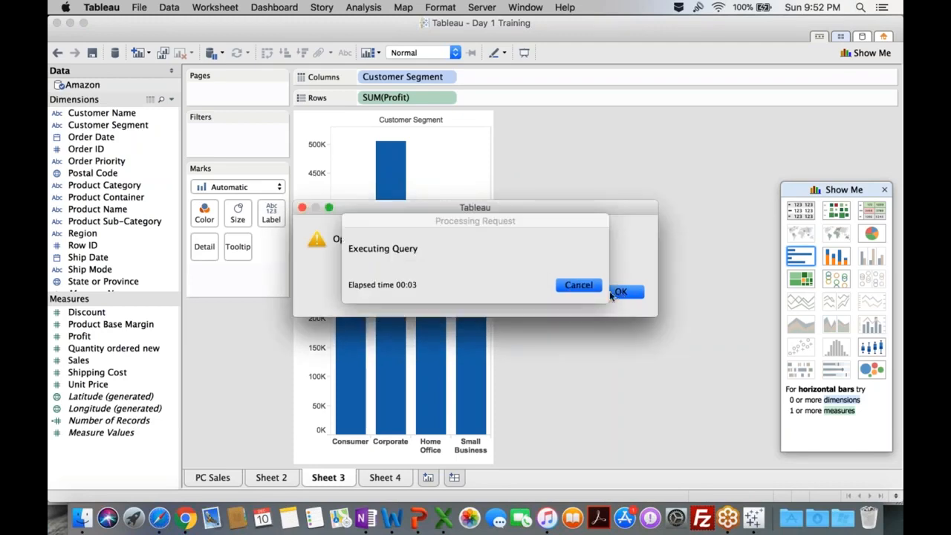
pyautogui.click(623, 289)
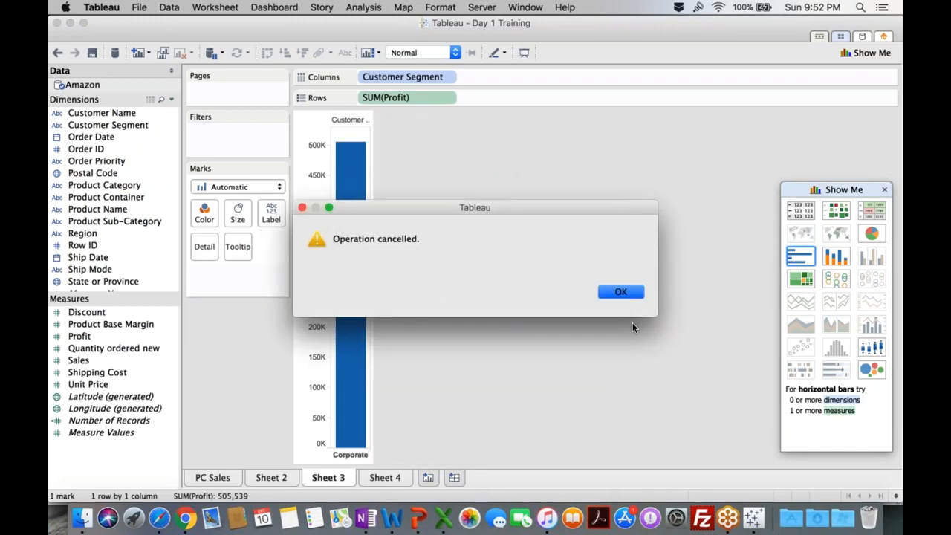
pyautogui.click(622, 293)
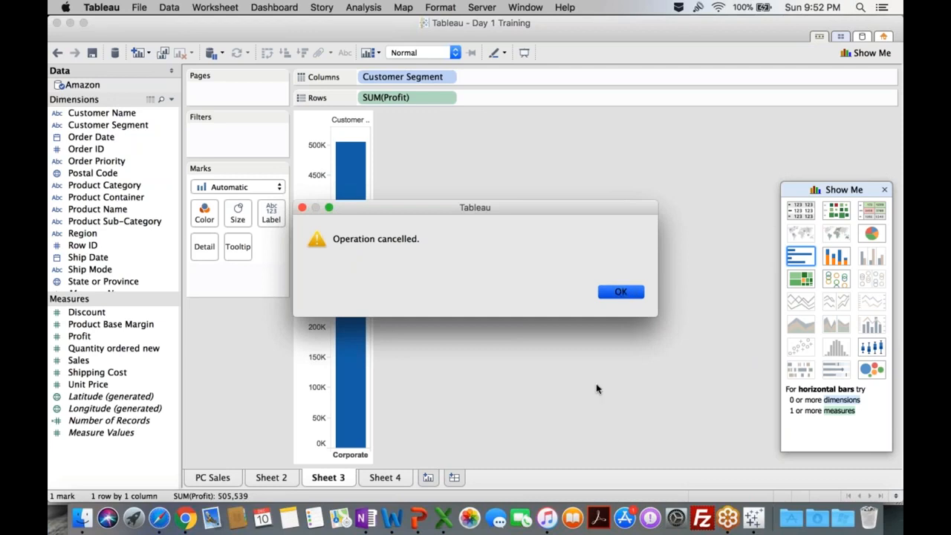
pyautogui.click(616, 296)
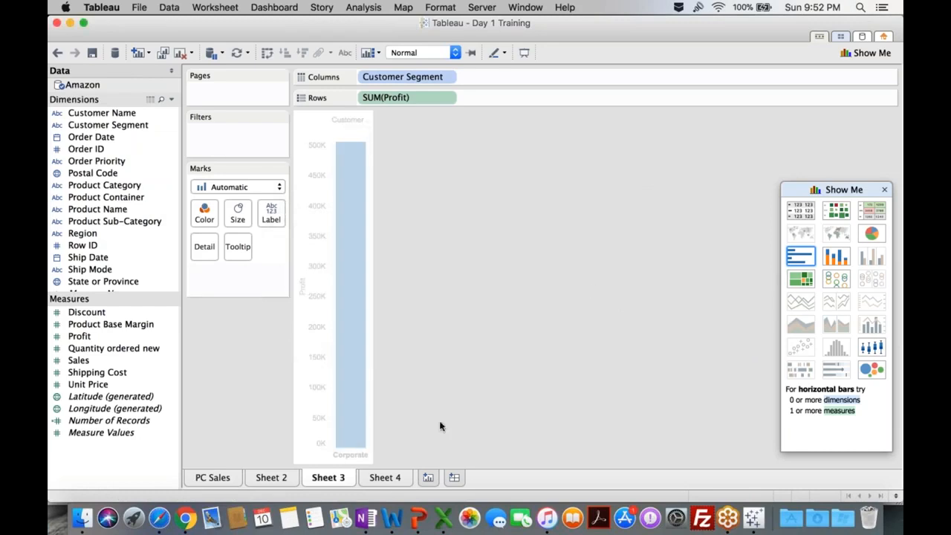
# Add a blank fifth worksheet and refresh the Amazon data source
pyautogui.click(428, 478)
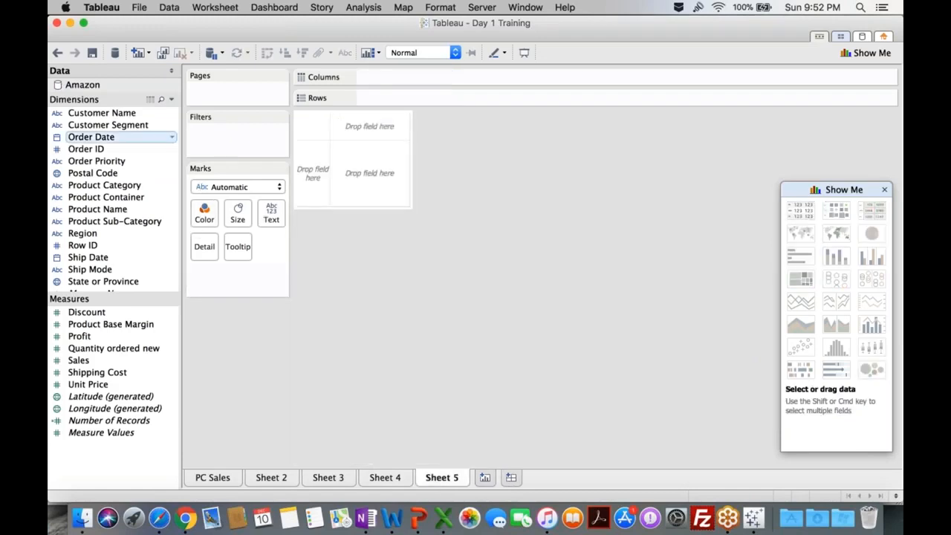
pyautogui.rightClick(119, 86)
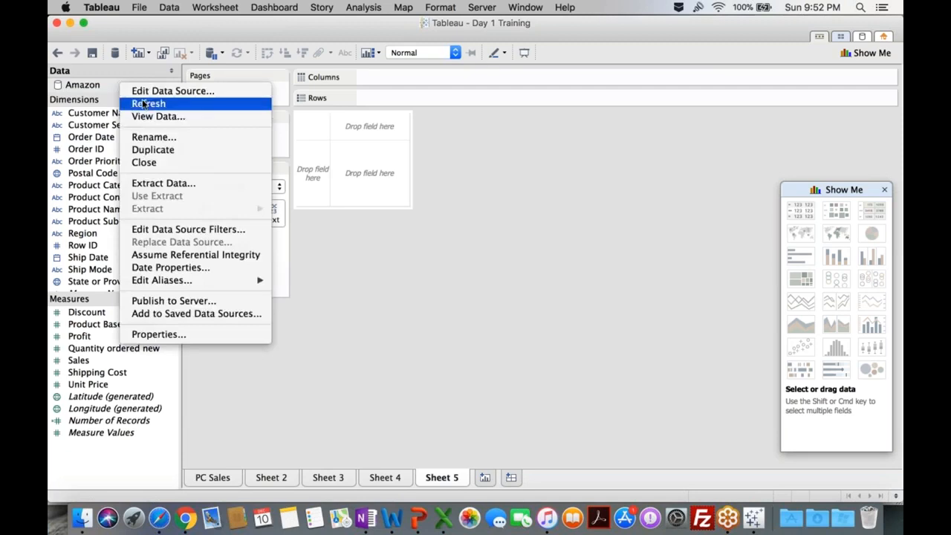
pyautogui.click(145, 104)
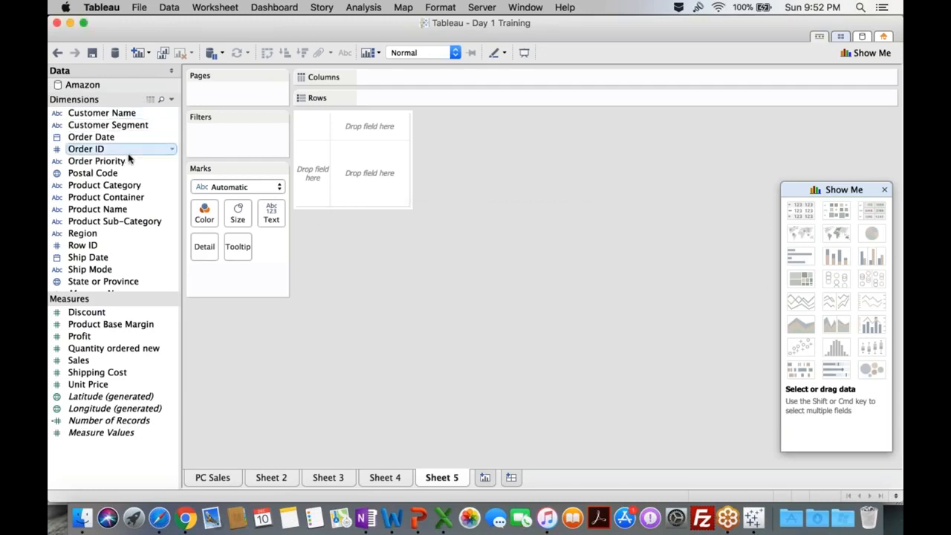
# Inspect the Customer Segment entry in the Amazon data source filters from Sheet 3, leaving the filters unedited
pyautogui.click(328, 478)
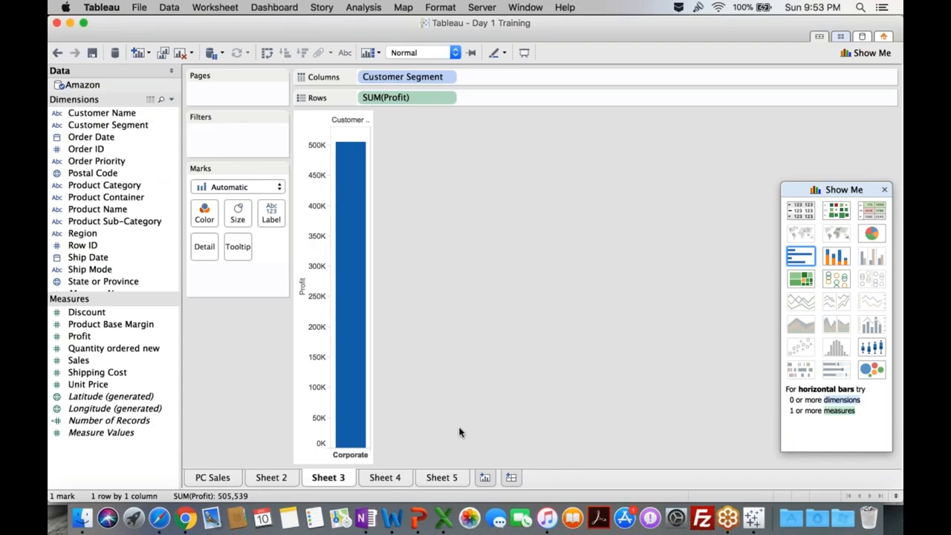
pyautogui.rightClick(119, 87)
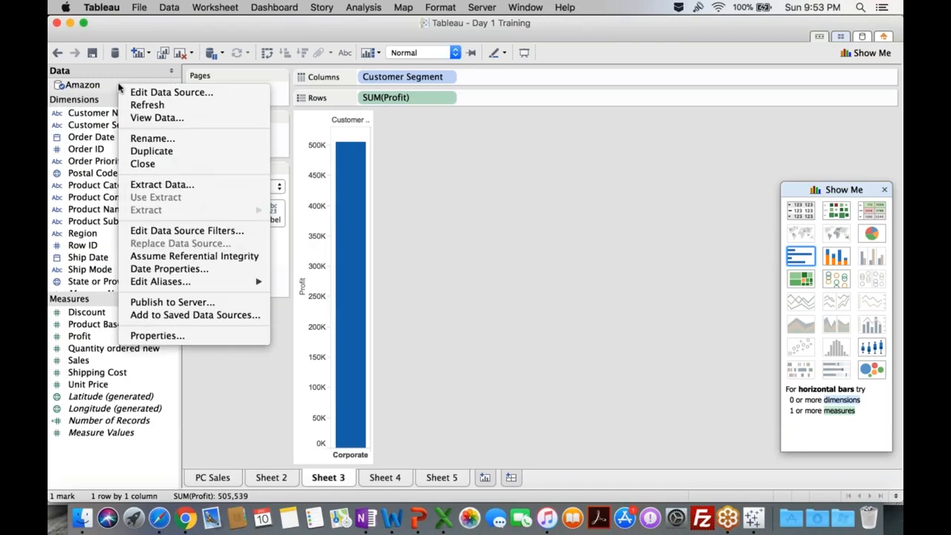
pyautogui.click(178, 231)
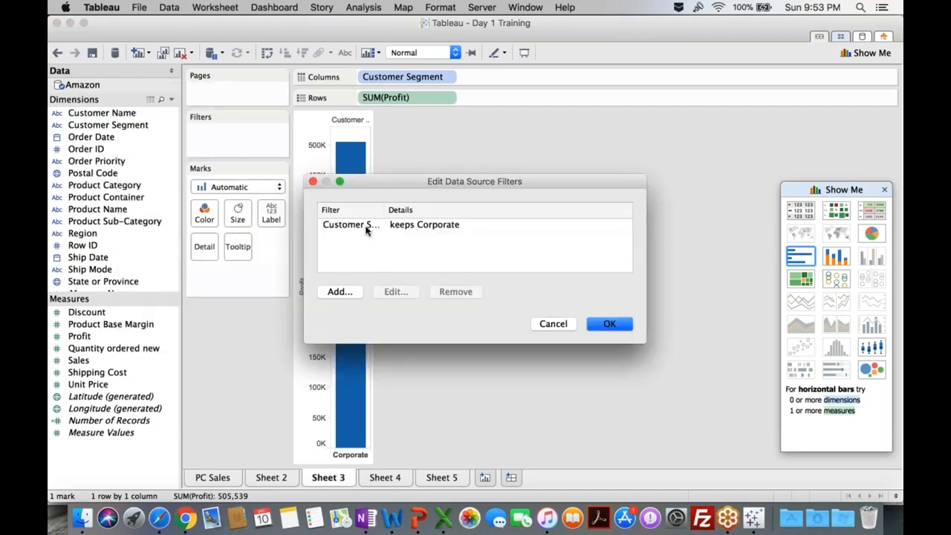
pyautogui.click(366, 226)
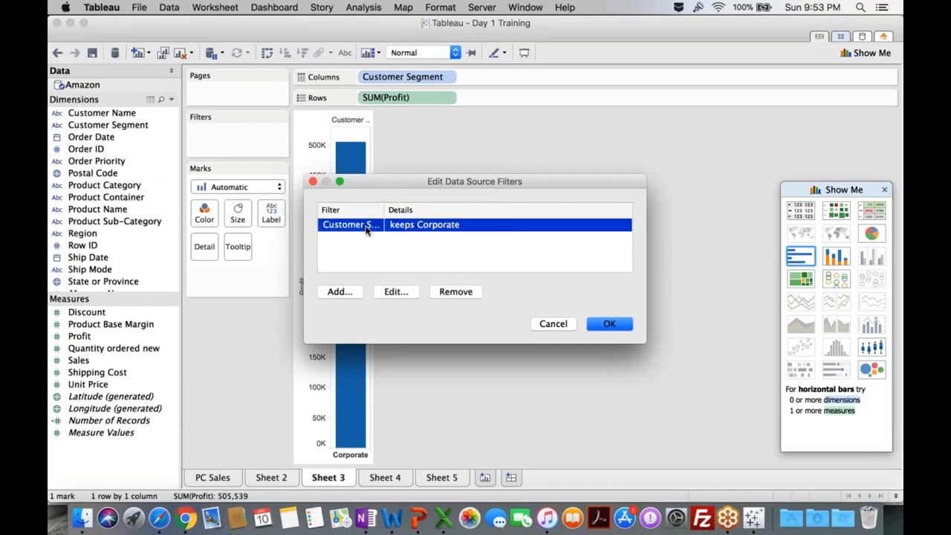
pyautogui.click(548, 324)
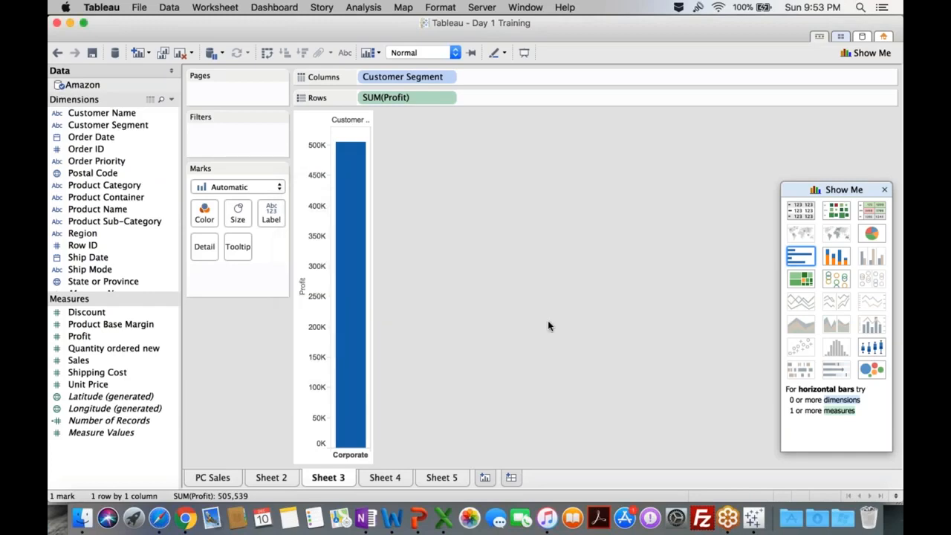
# Review Sheet 2, Sheet 5 and Sheet 4 to compare their contents, ending back on the Sheet 3 profit chart
pyautogui.click(272, 477)
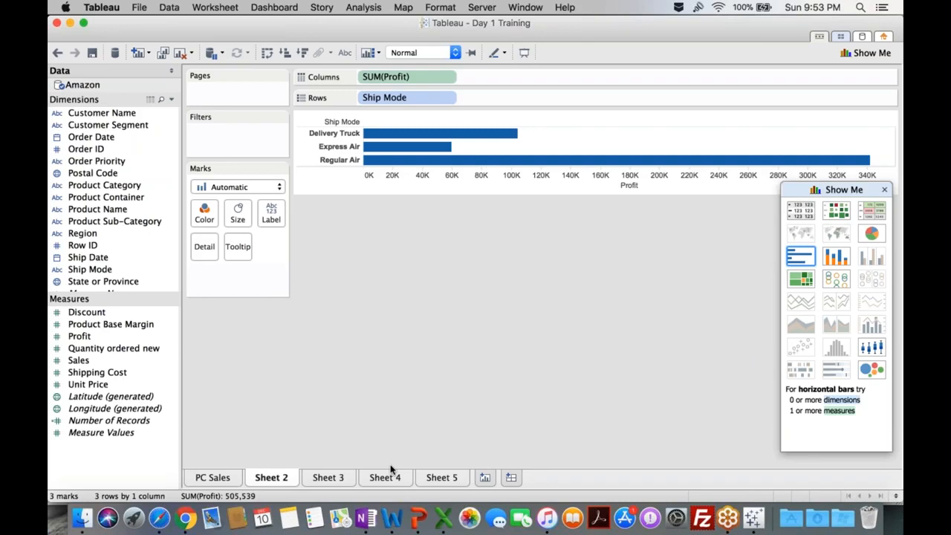
pyautogui.click(438, 478)
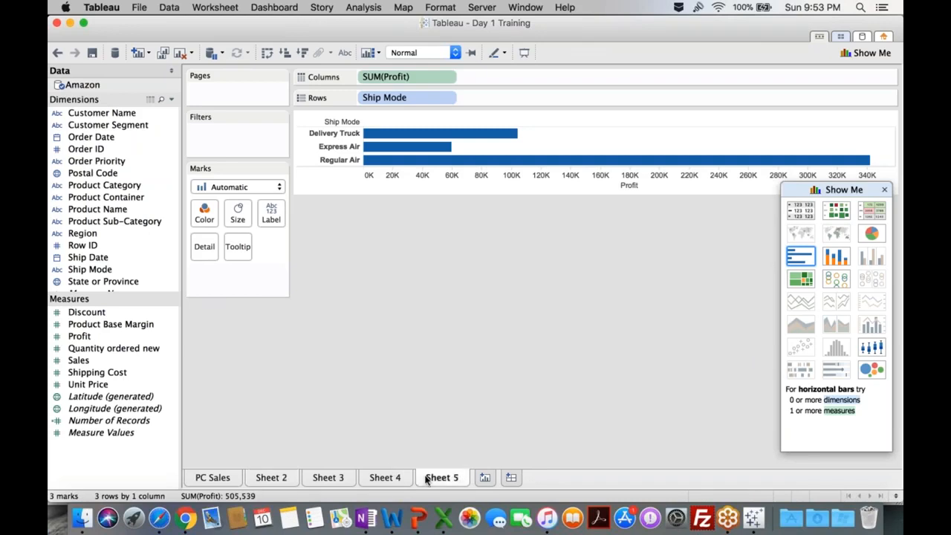
pyautogui.click(368, 479)
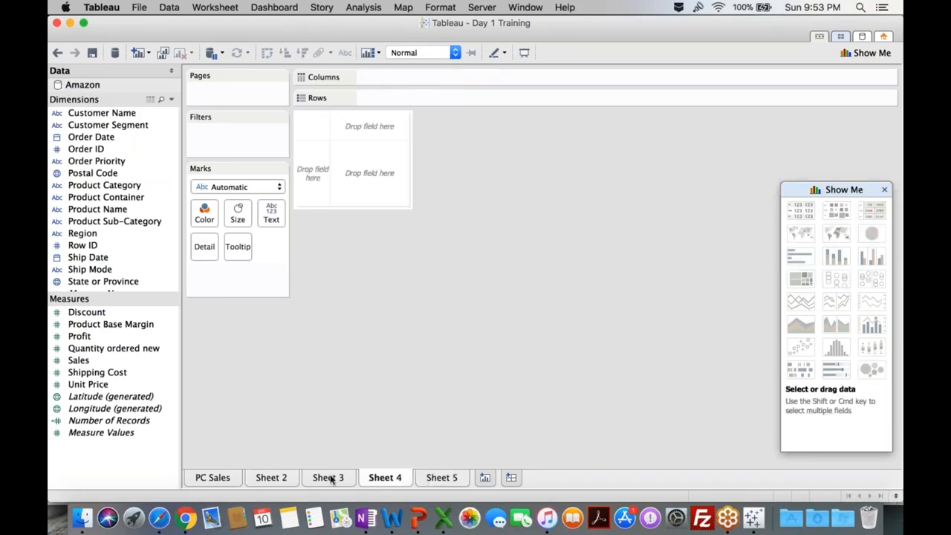
pyautogui.click(332, 481)
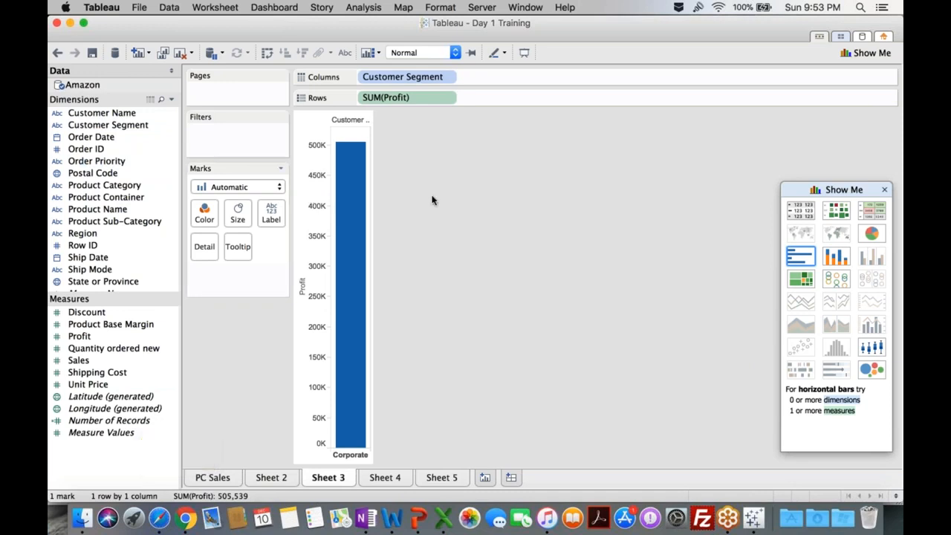
pyautogui.rightClick(436, 260)
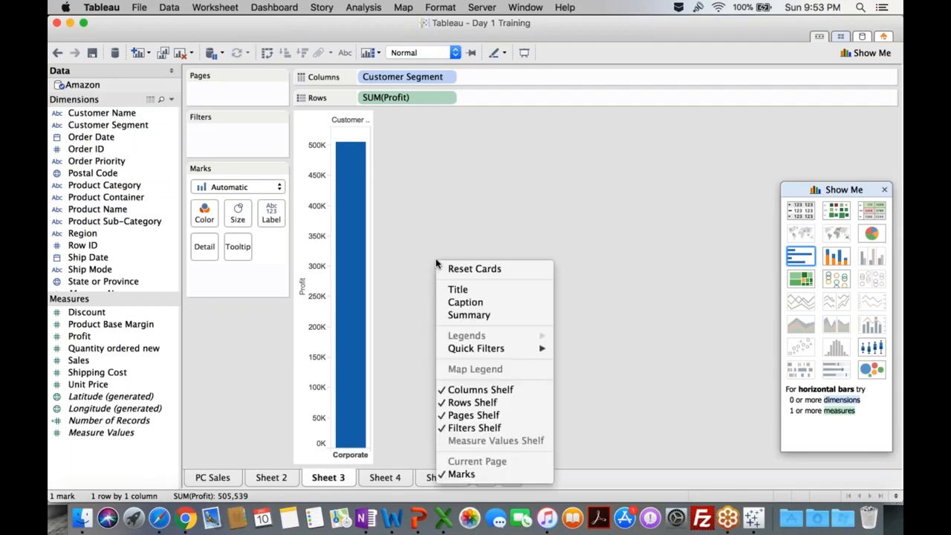
# Examine the Amazon data source's connection, filter setting and Orders data preview, and return to the worksheet
pyautogui.rightClick(105, 87)
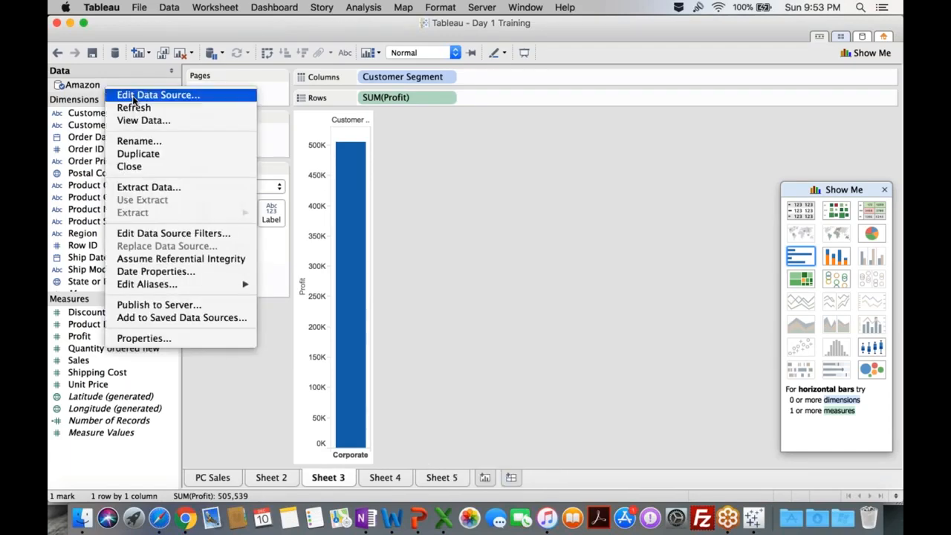
pyautogui.click(134, 96)
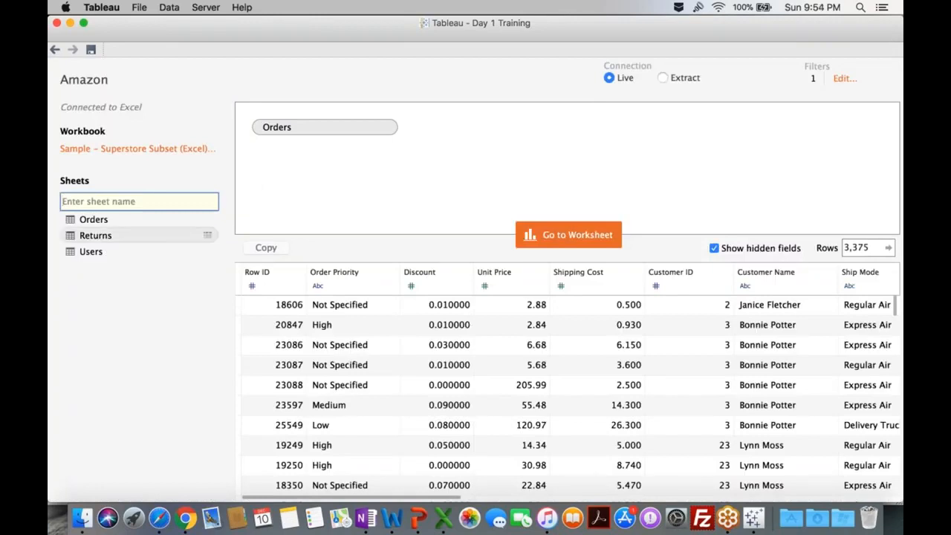
pyautogui.click(573, 233)
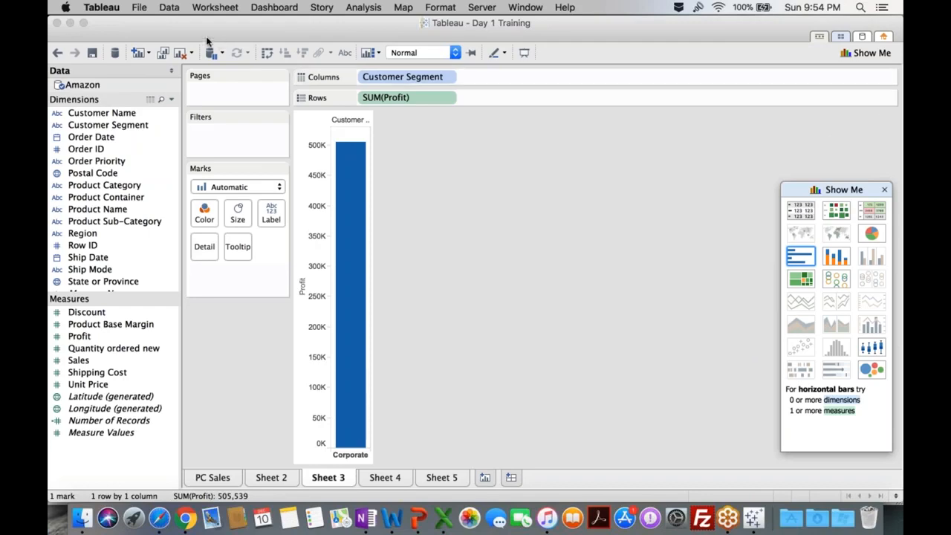
# Save the Day 1 Training workbook and close its window
pyautogui.click(101, 7)
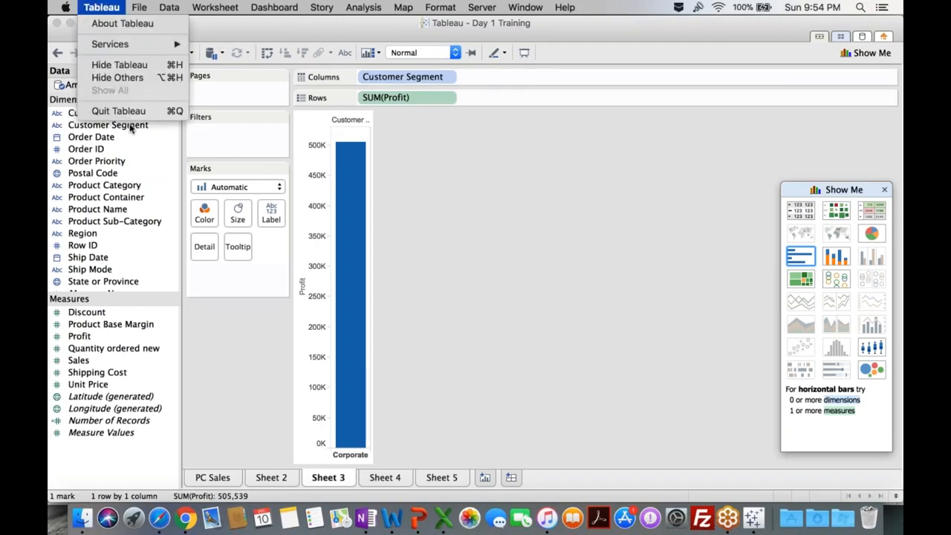
pyautogui.click(567, 233)
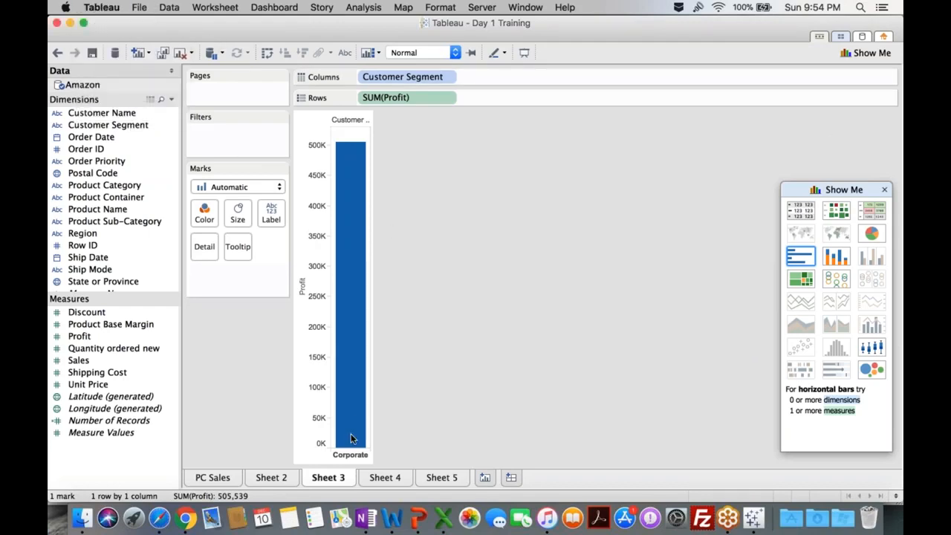
pyautogui.click(146, 6)
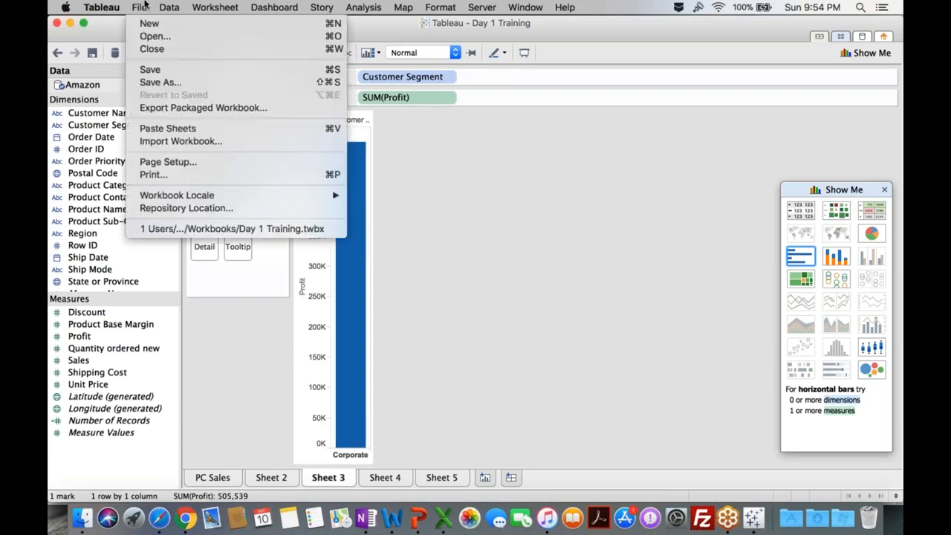
pyautogui.click(158, 70)
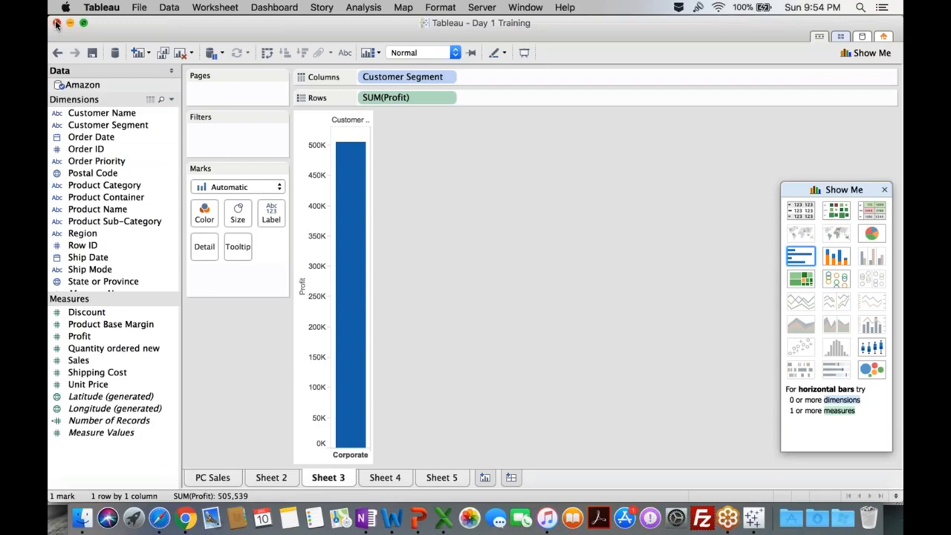
pyautogui.click(55, 24)
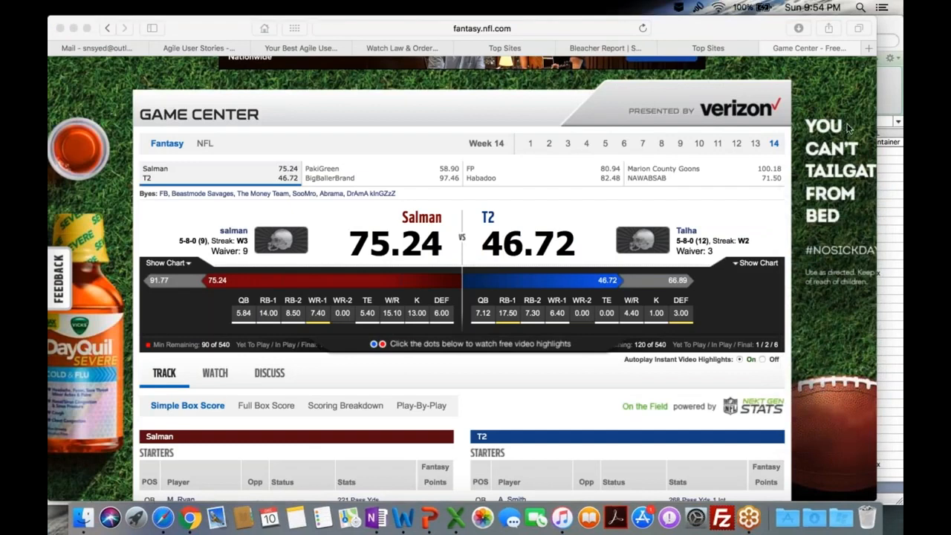